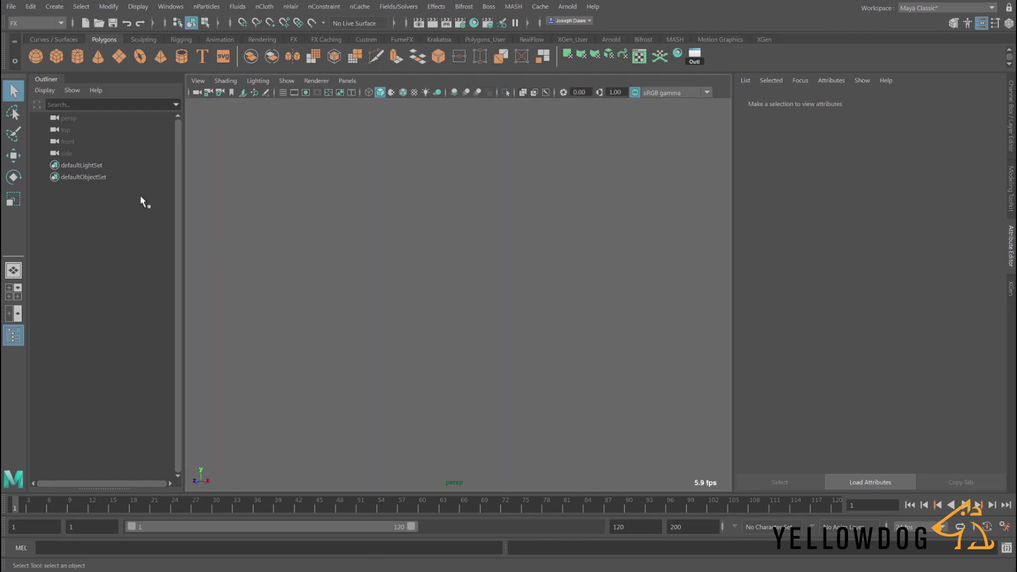
# Create a polygon sphere and set both its axis and height subdivisions to 50
pyautogui.click(36, 56)
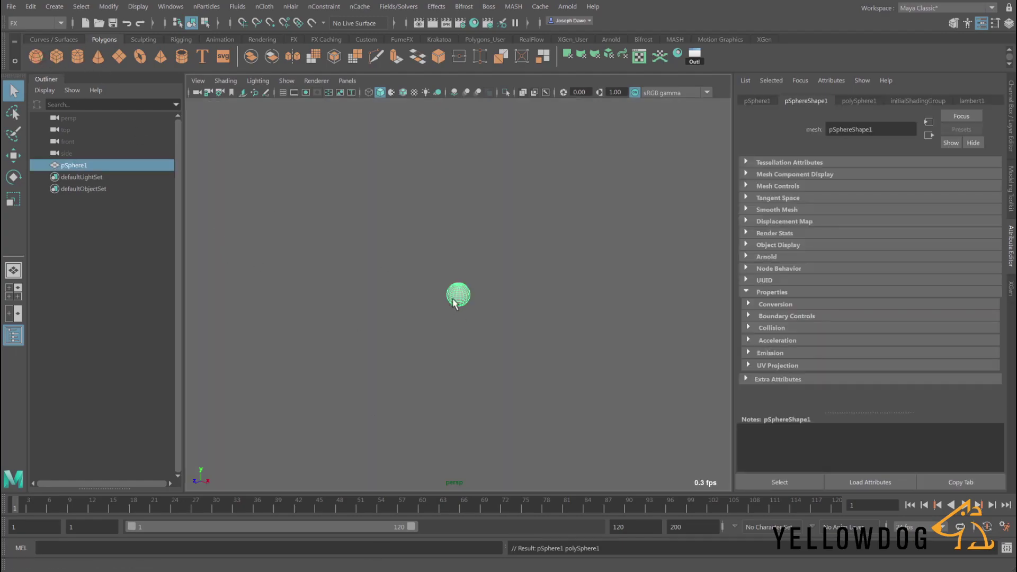
pyautogui.press('f')
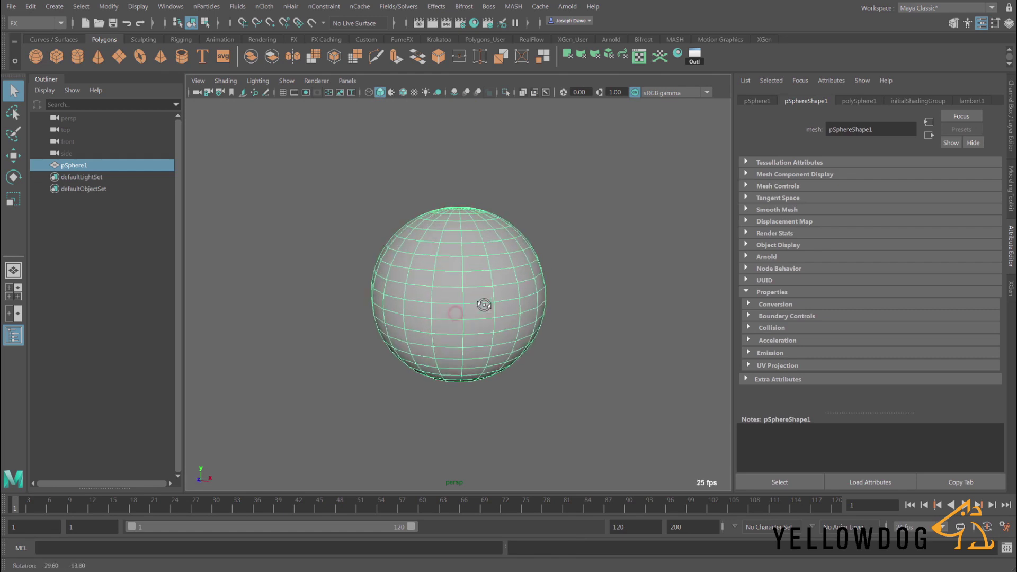
pyautogui.click(860, 100)
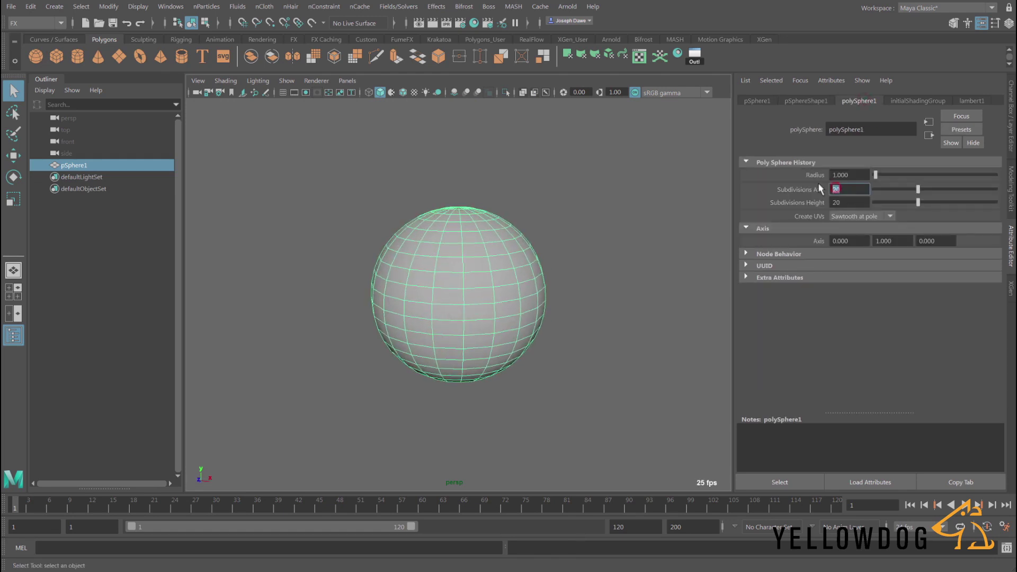
pyautogui.press('Tab')
pyautogui.write('50')
pyautogui.press('Return')
# Scale the sphere along X to about 1.6 to make it a wide ellipsoid
pyautogui.keyDown('alt'); pyautogui.moveTo(448, 283); pyautogui.dragTo(497, 287); pyautogui.keyUp('alt')
pyautogui.press('r')
pyautogui.press('t')
pyautogui.press('r')
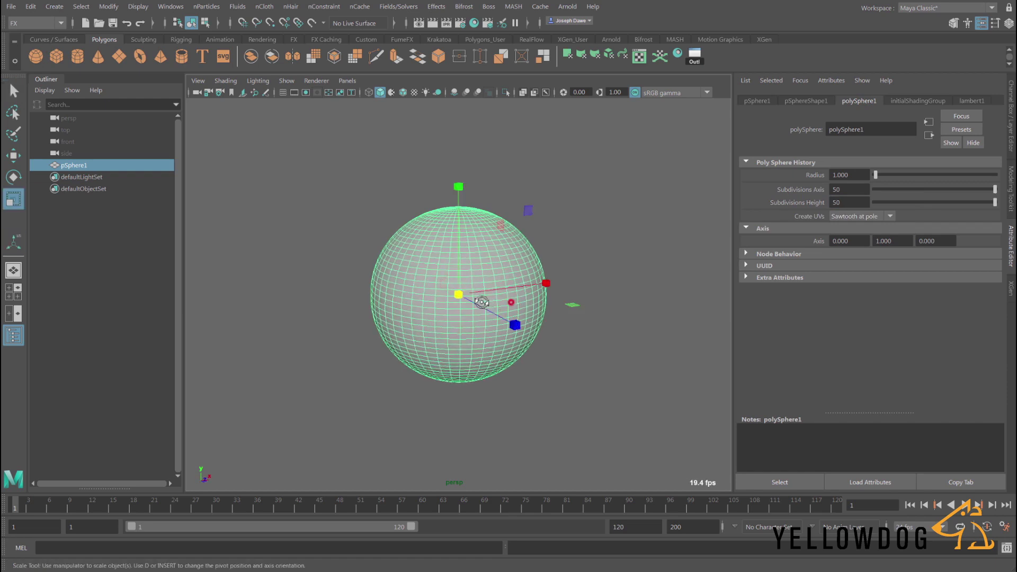
pyautogui.moveTo(566, 299); pyautogui.dragTo(612, 295)
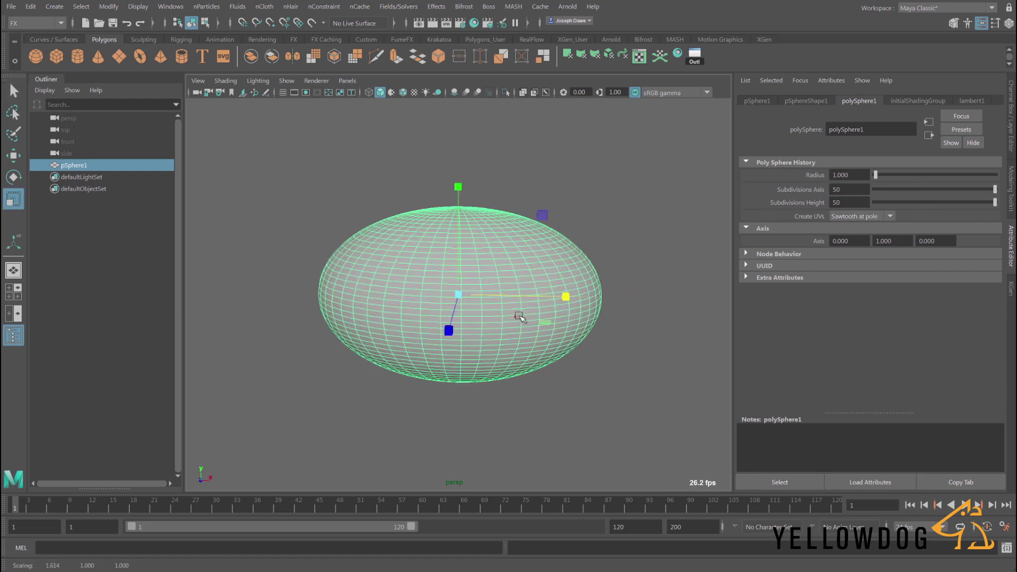
# Switch to the Rigging toolset and apply a Texture deformer to the stretched sphere
pyautogui.click(37, 22)
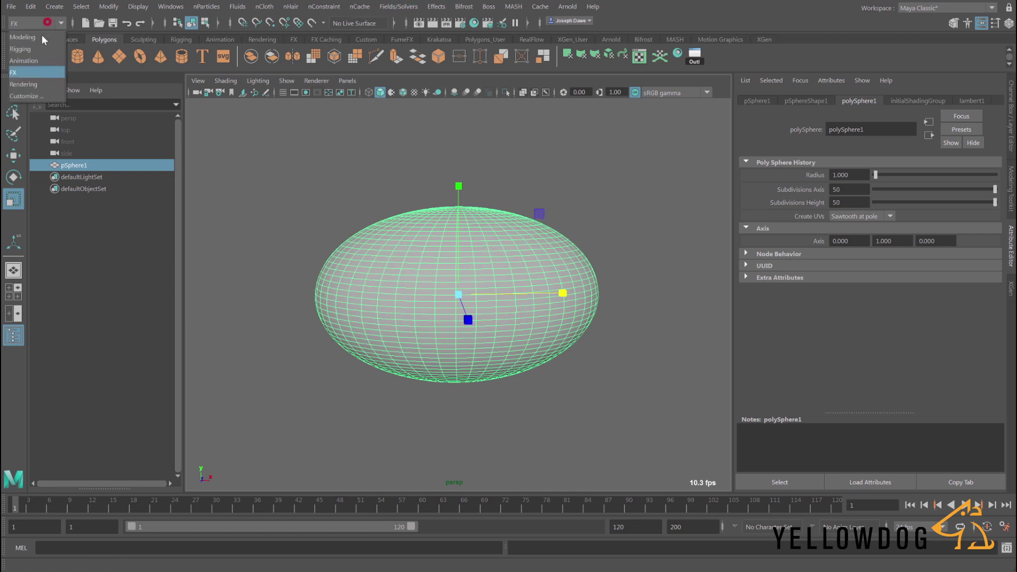
pyautogui.click(41, 50)
pyautogui.click(259, 6)
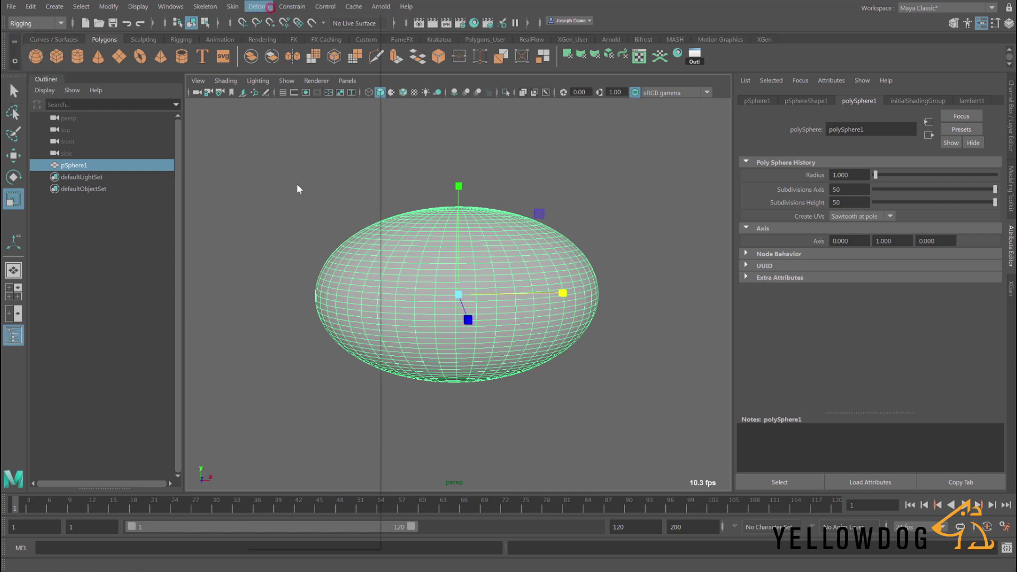
pyautogui.click(307, 222)
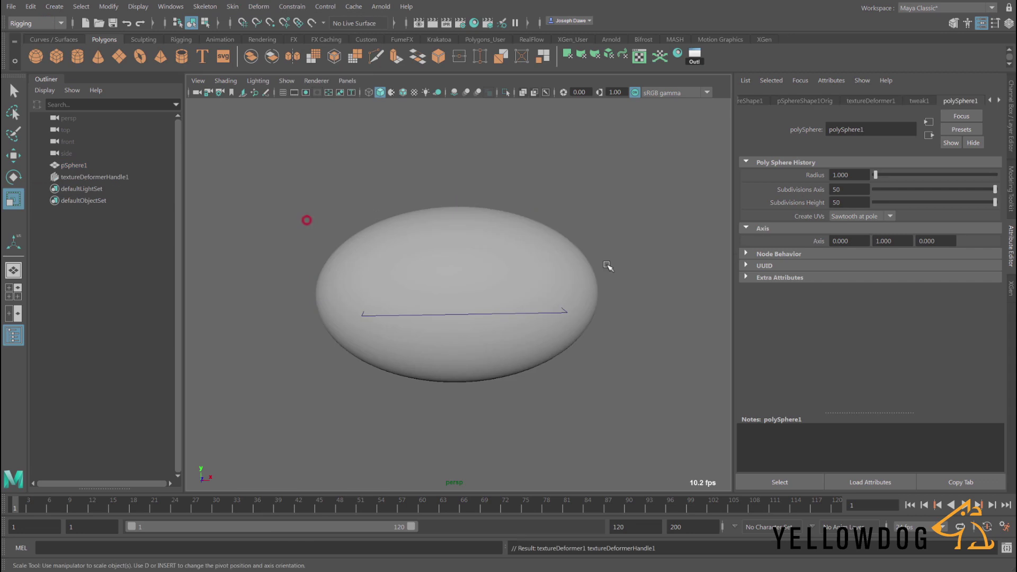
# Connect a Volume Noise 3D texture to the deformer's Texture attribute
pyautogui.click(988, 207)
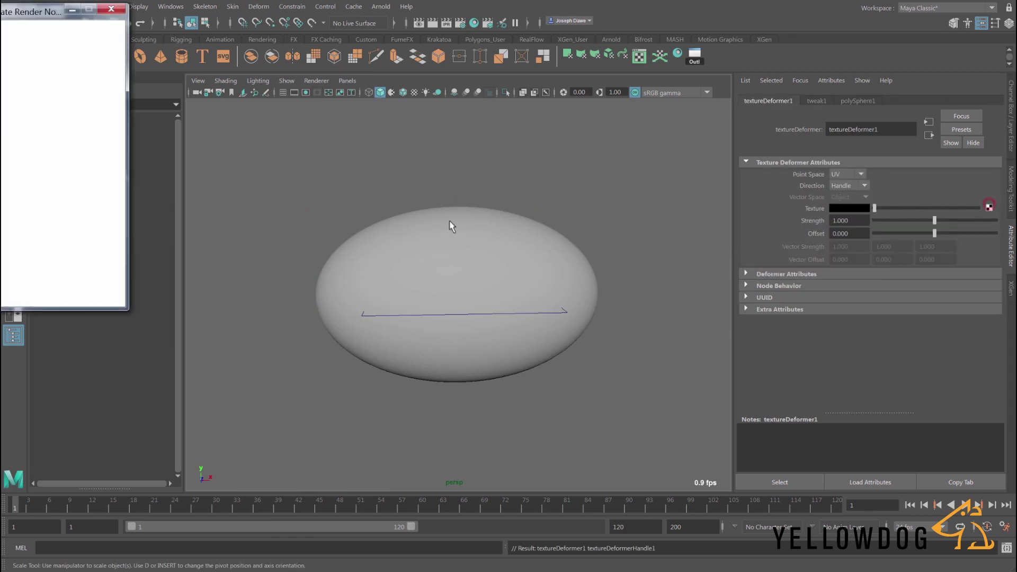
pyautogui.moveTo(45, 14); pyautogui.dragTo(201, 54)
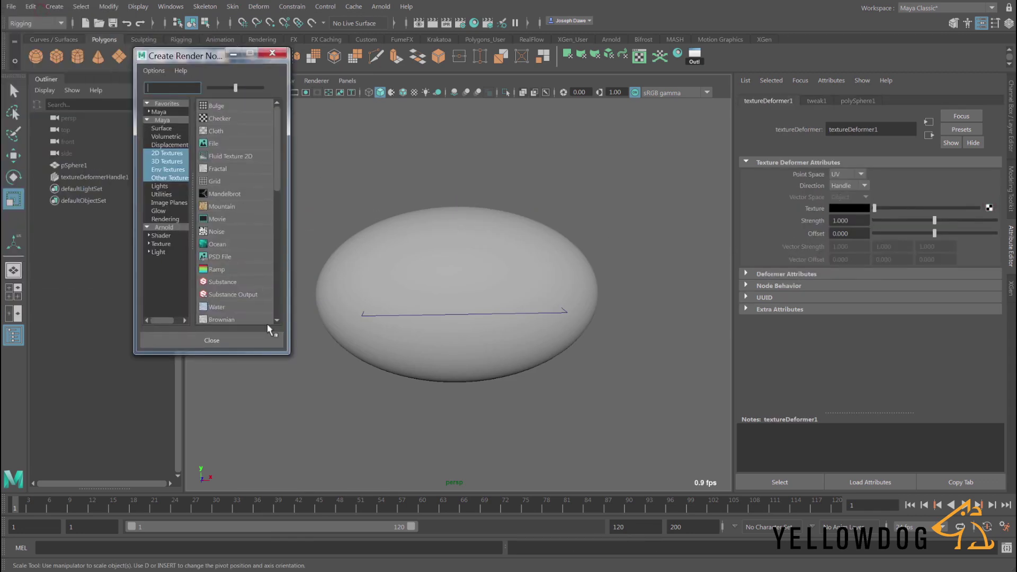
pyautogui.moveTo(284, 350); pyautogui.dragTo(445, 445)
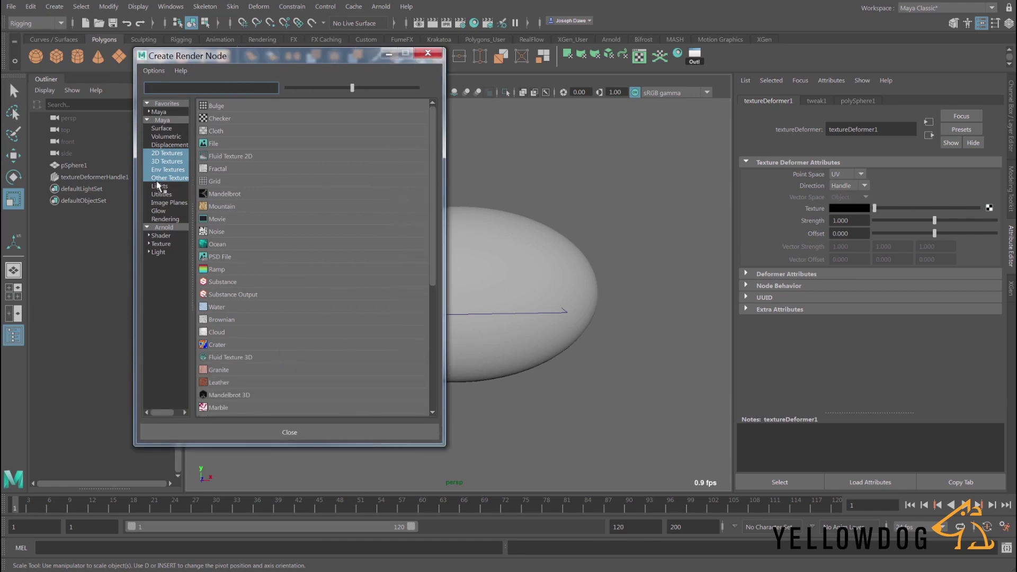
pyautogui.click(167, 161)
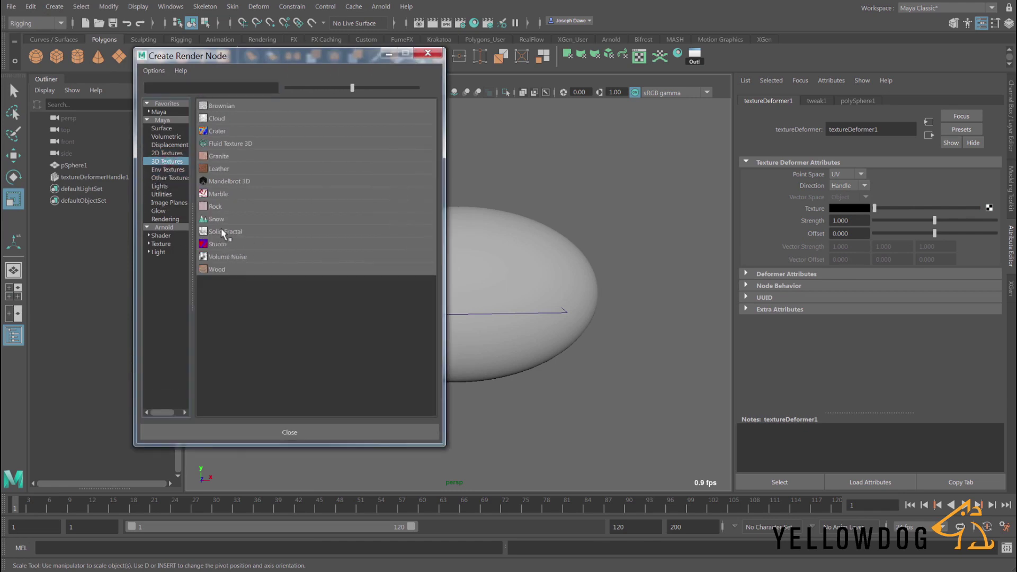
pyautogui.click(222, 257)
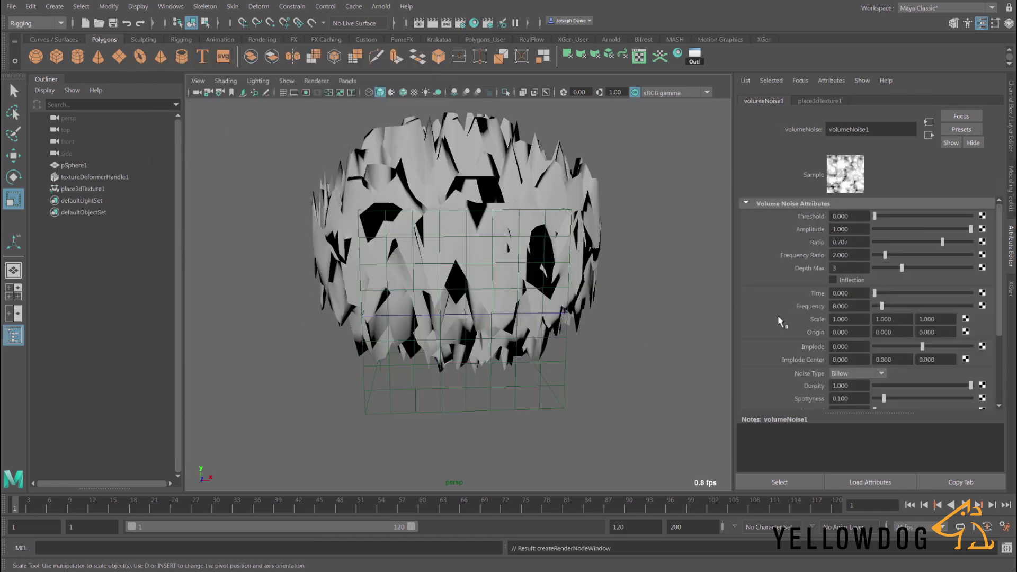
# Set the texture deformer's direction to Normal and its point space to World
pyautogui.click(928, 135)
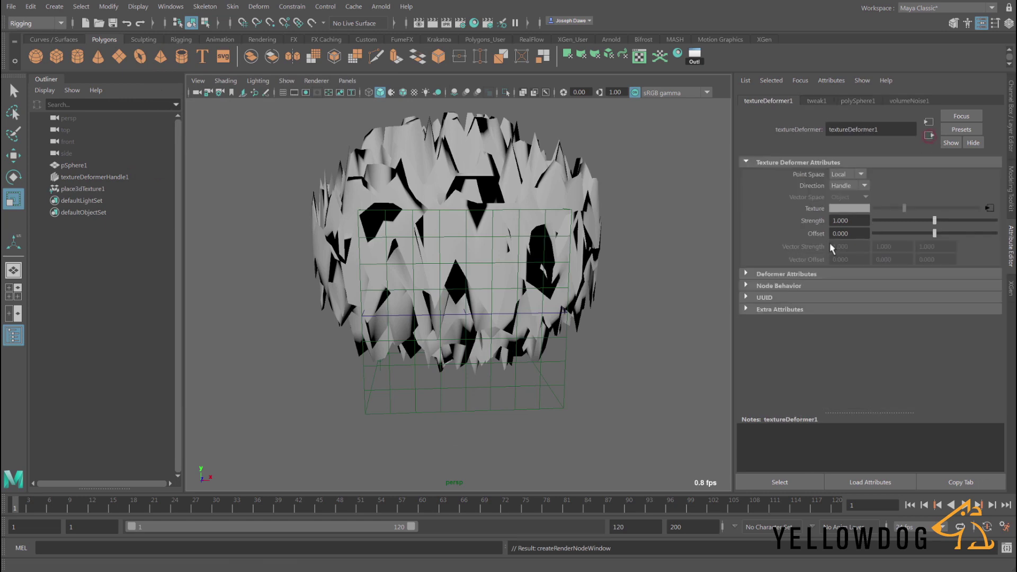
pyautogui.click(841, 186)
pyautogui.click(843, 197)
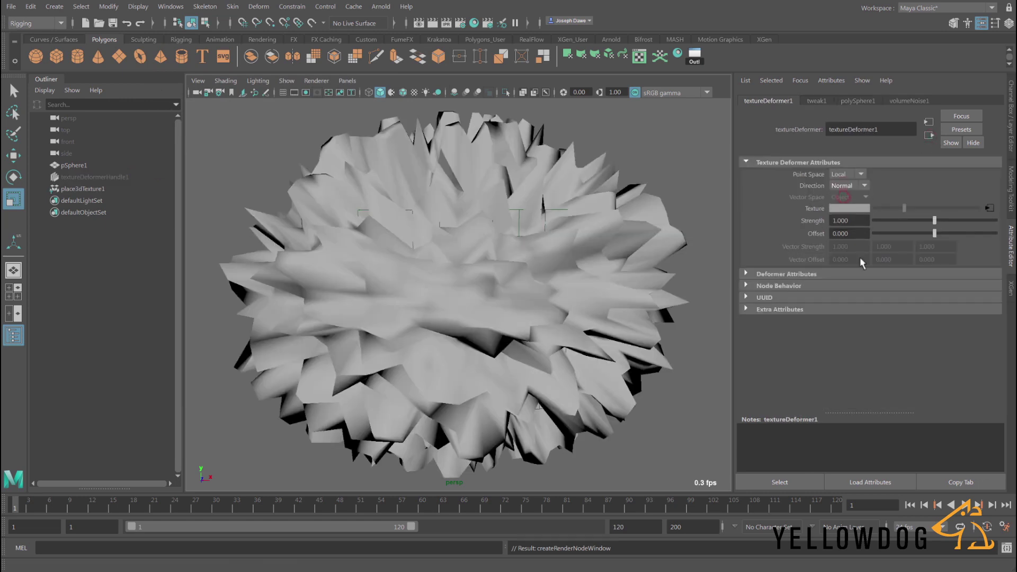
pyautogui.click(842, 174)
pyautogui.click(843, 188)
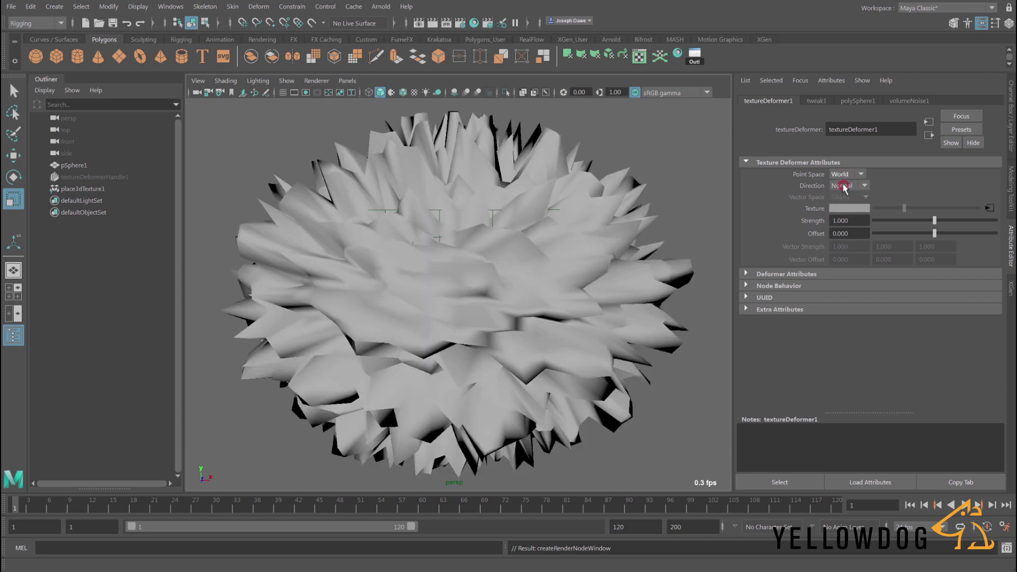
# Set the frequency of the deformer's volume noise to 0.3
pyautogui.keyDown('alt'); pyautogui.moveTo(565, 320); pyautogui.dragTo(513, 304, button='right'); pyautogui.keyUp('alt')
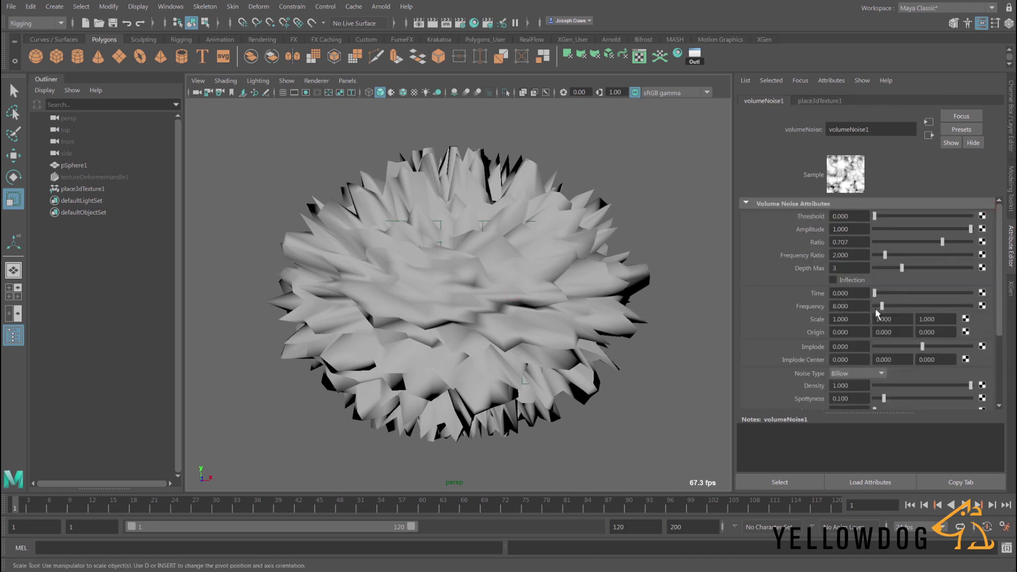
pyautogui.moveTo(881, 310); pyautogui.dragTo(874, 312)
pyautogui.moveTo(569, 318)
pyautogui.keyDown('alt'); pyautogui.mouseDown()
pyautogui.moveTo(402, 319)
pyautogui.moveTo(586, 318)
pyautogui.mouseUp(); pyautogui.keyUp('alt')
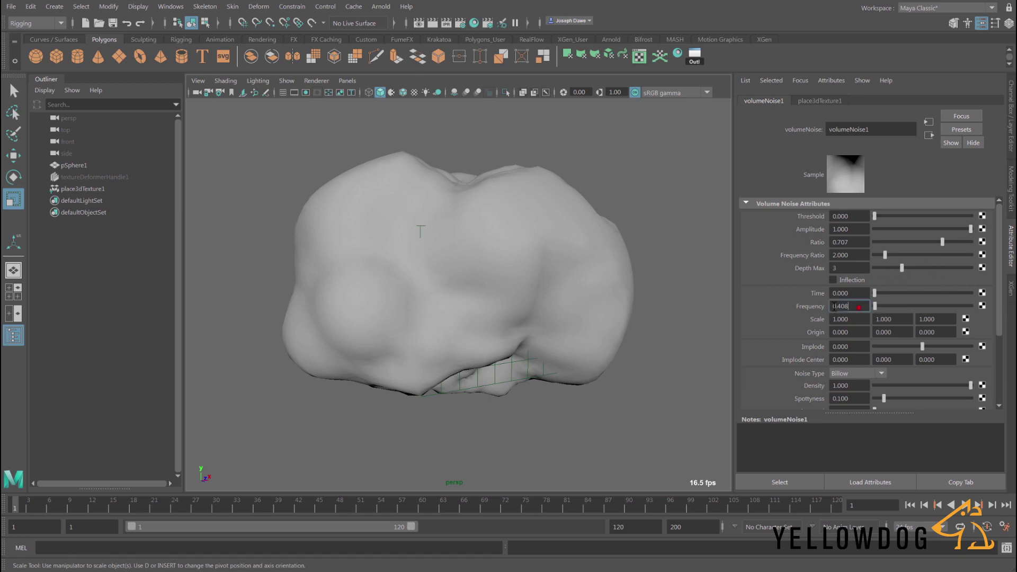
pyautogui.write('3')
pyautogui.press('Return')
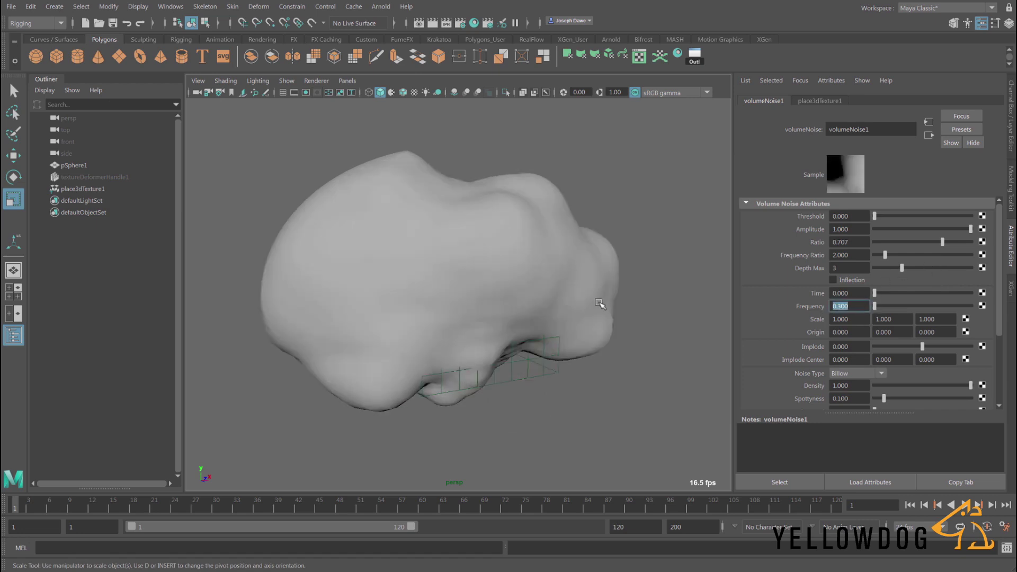
# Try moving the sphere through the scene to see the world-space noise reshape it, and undo the move
pyautogui.keyDown('alt'); pyautogui.moveTo(541, 295); pyautogui.dragTo(527, 295); pyautogui.keyUp('alt')
pyautogui.keyDown('alt'); pyautogui.moveTo(565, 296); pyautogui.dragTo(449, 293, button='right'); pyautogui.keyUp('alt')
pyautogui.click(457, 297)
pyautogui.press('e')
pyautogui.press('w')
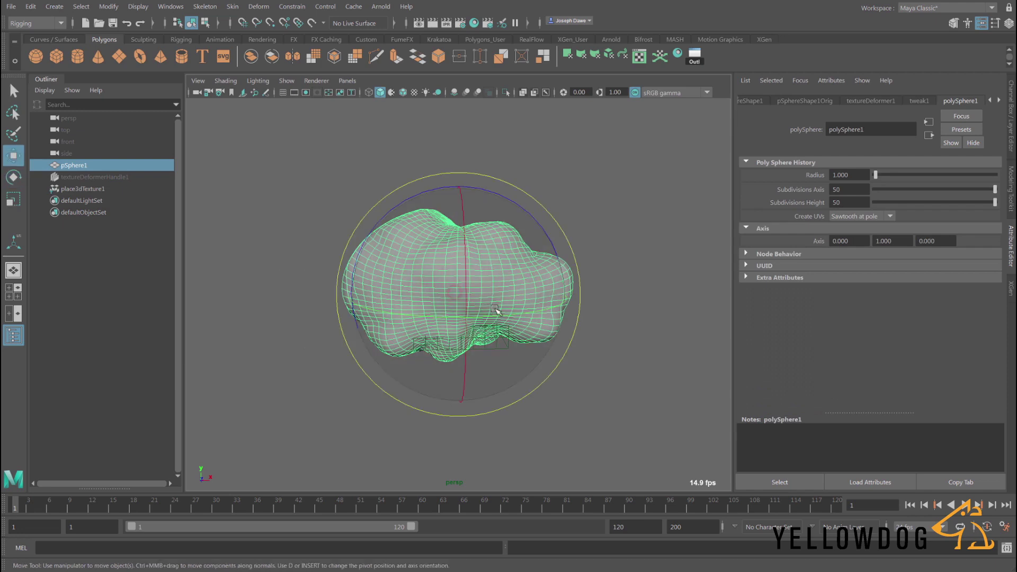
pyautogui.click(493, 308)
pyautogui.moveTo(540, 215); pyautogui.dragTo(352, 128, button='middle')
pyautogui.moveTo(382, 85); pyautogui.dragTo(534, 200, button='middle')
pyautogui.hotkey('ctrl', 'z')
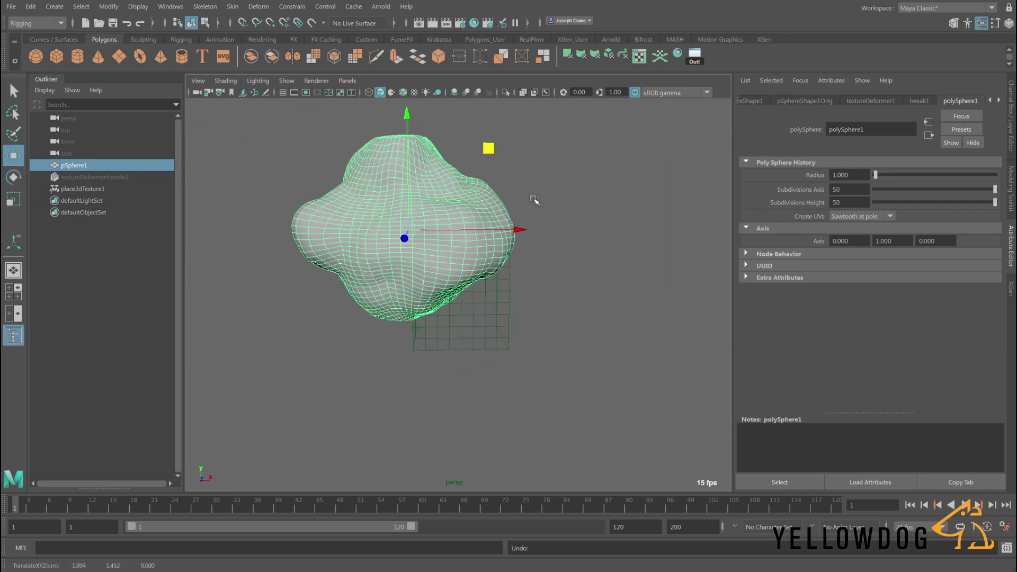
pyautogui.keyDown('alt'); pyautogui.moveTo(499, 276); pyautogui.dragTo(503, 276); pyautogui.keyUp('alt')
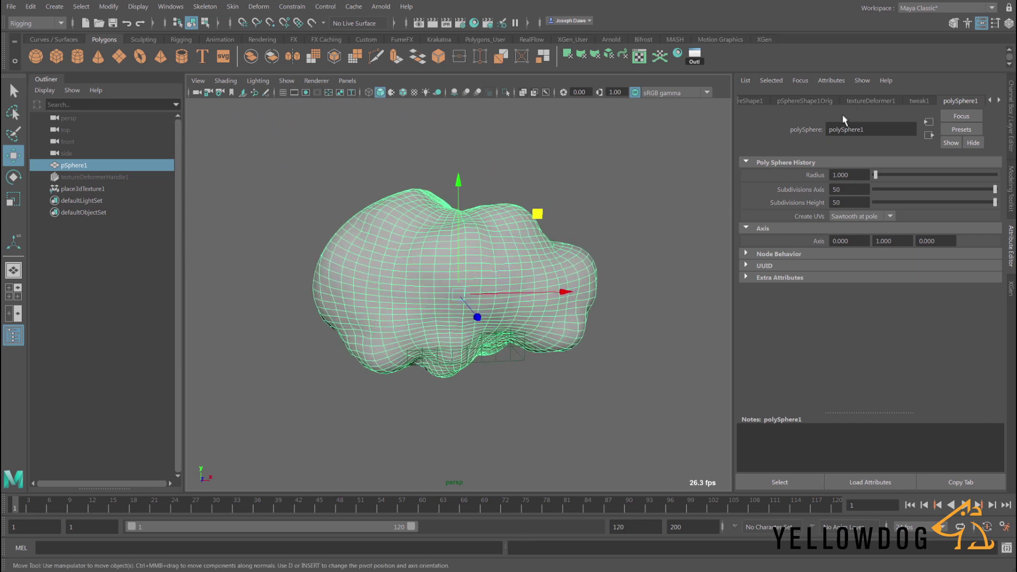
# Examine the Point Space options of the first texture deformer
pyautogui.click(78, 178)
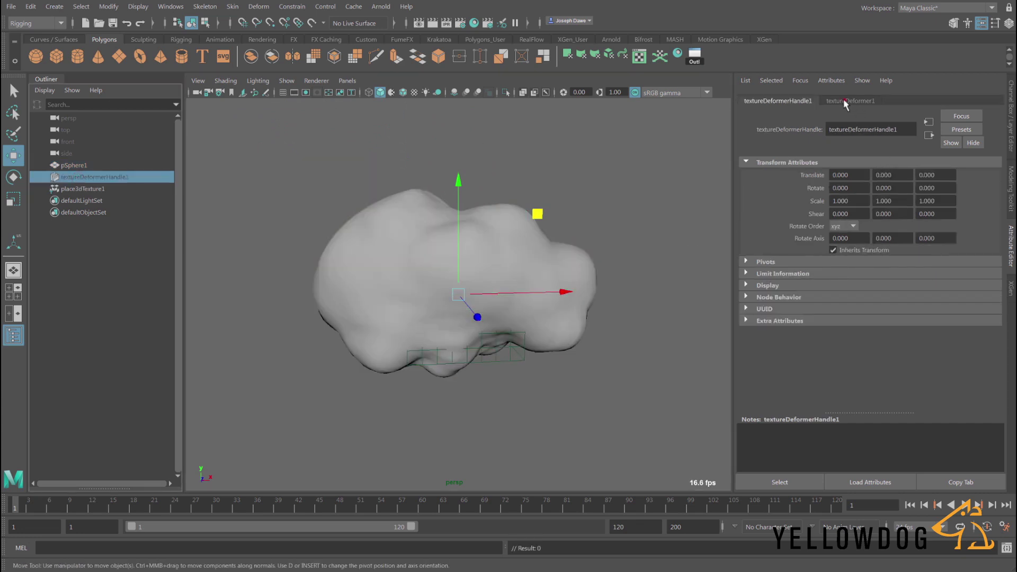
pyautogui.click(843, 101)
pyautogui.click(842, 175)
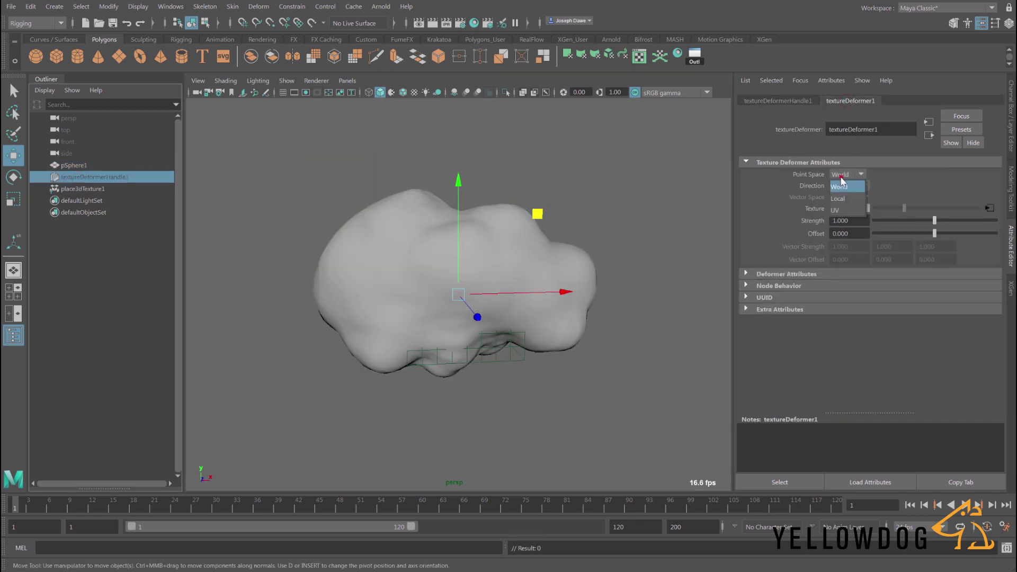
pyautogui.click(912, 186)
pyautogui.moveTo(519, 296)
pyautogui.keyDown('alt'); pyautogui.mouseDown()
pyautogui.moveTo(572, 295)
pyautogui.moveTo(510, 295)
pyautogui.mouseUp(); pyautogui.keyUp('alt')
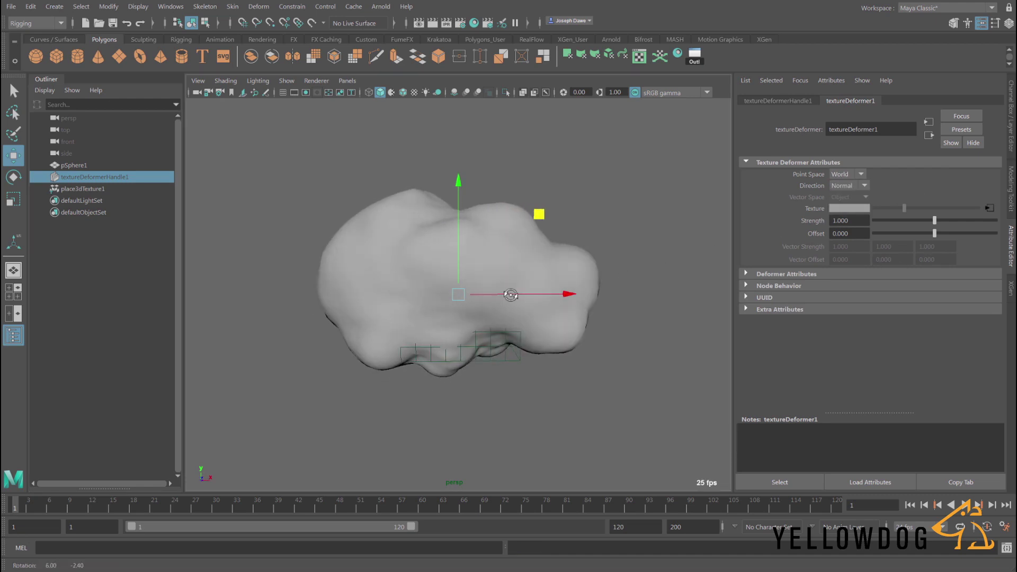
# Add a second Texture deformer to the sphere with World point space and Normal direction
pyautogui.click(74, 165)
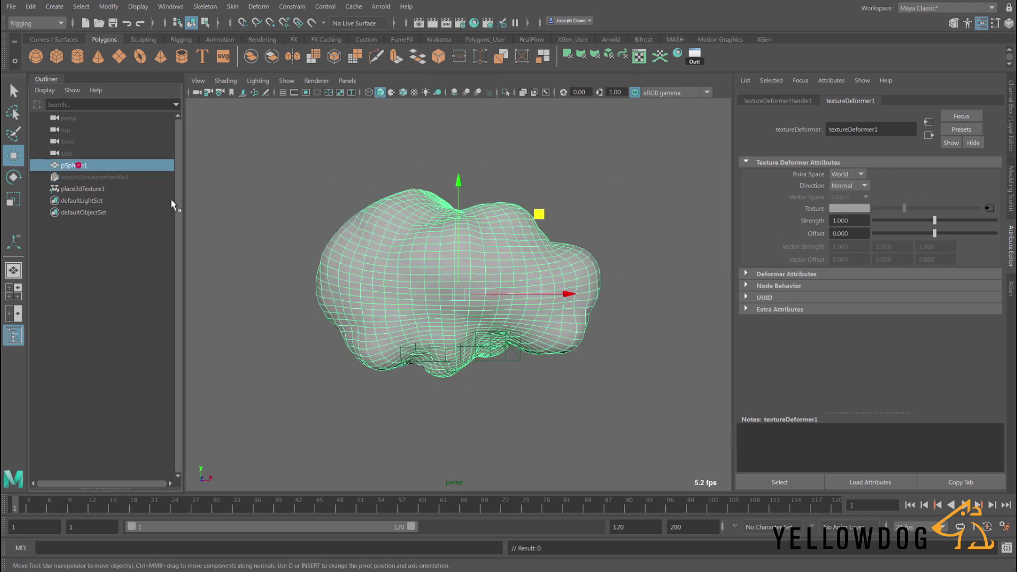
pyautogui.click(255, 7)
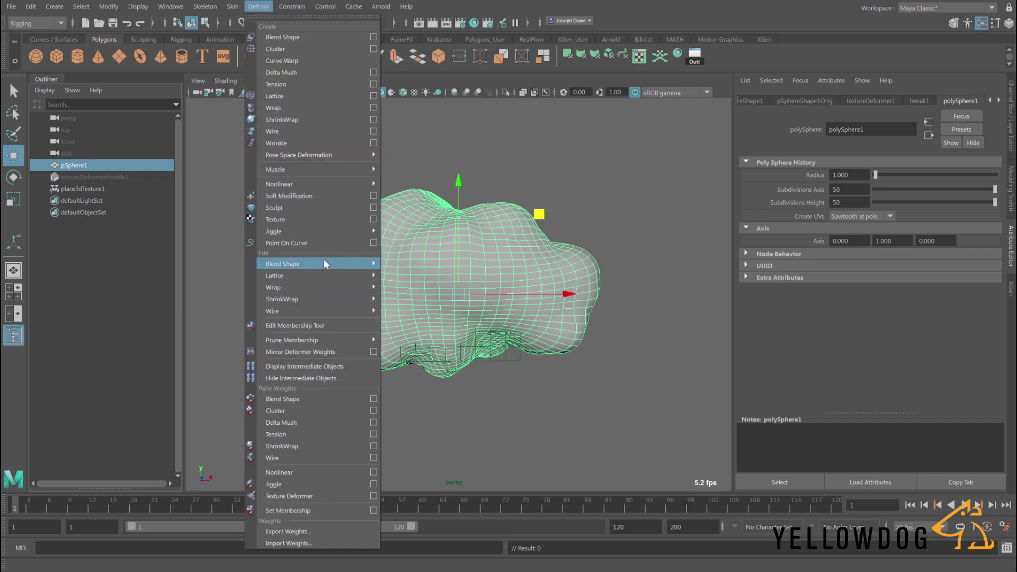
pyautogui.click(321, 220)
pyautogui.click(850, 175)
pyautogui.click(850, 186)
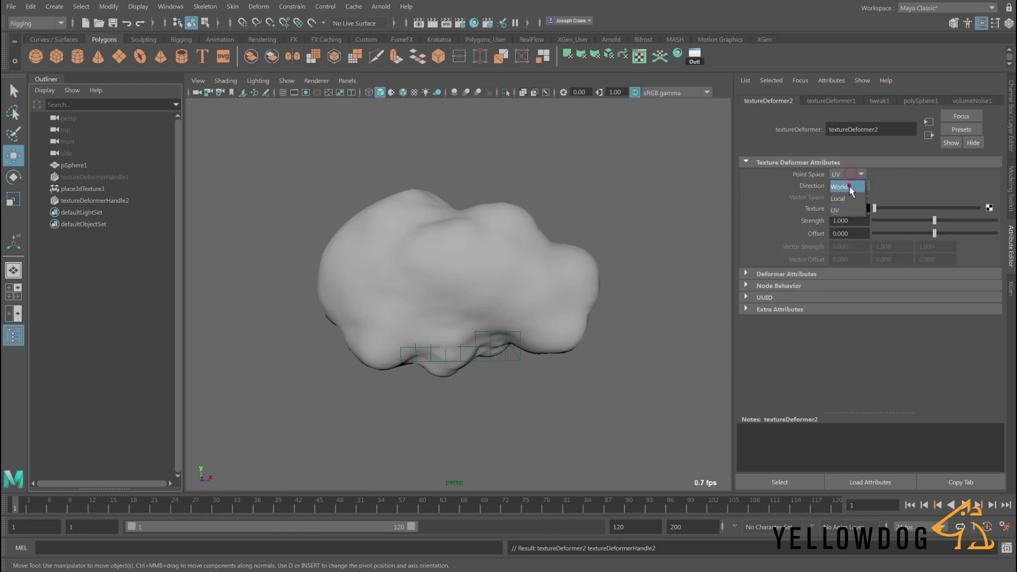
pyautogui.click(856, 185)
pyautogui.click(852, 198)
# Connect a new Volume Noise 3D texture to the second deformer's Texture attribute
pyautogui.click(989, 207)
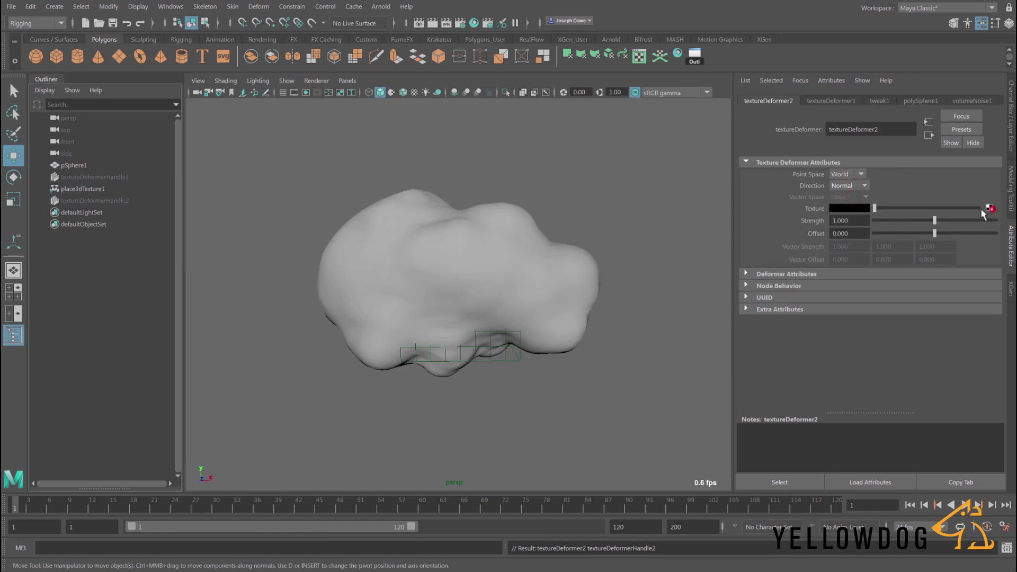
pyautogui.moveTo(126, 310); pyautogui.dragTo(314, 409)
pyautogui.click(3, 118)
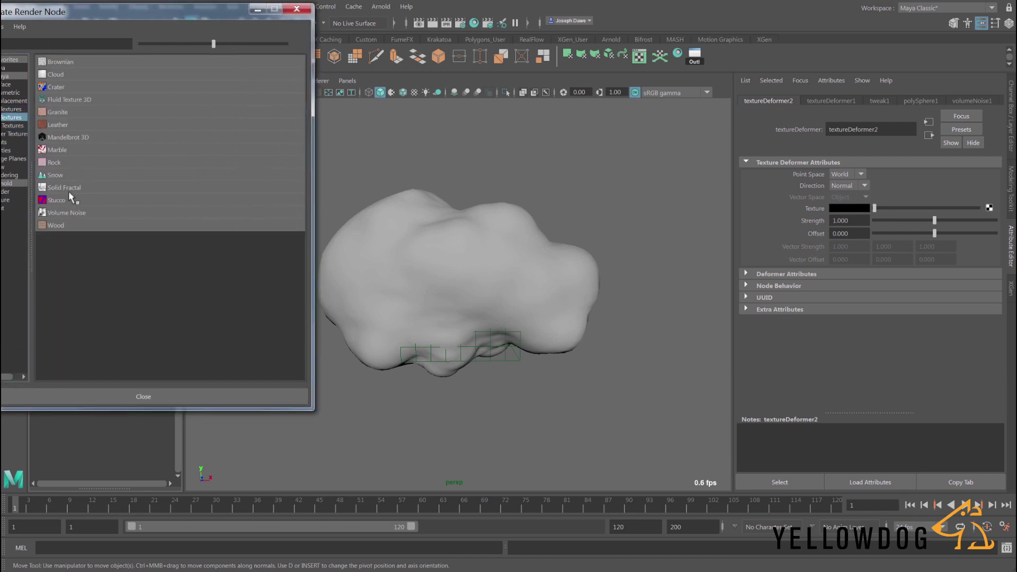
pyautogui.click(68, 213)
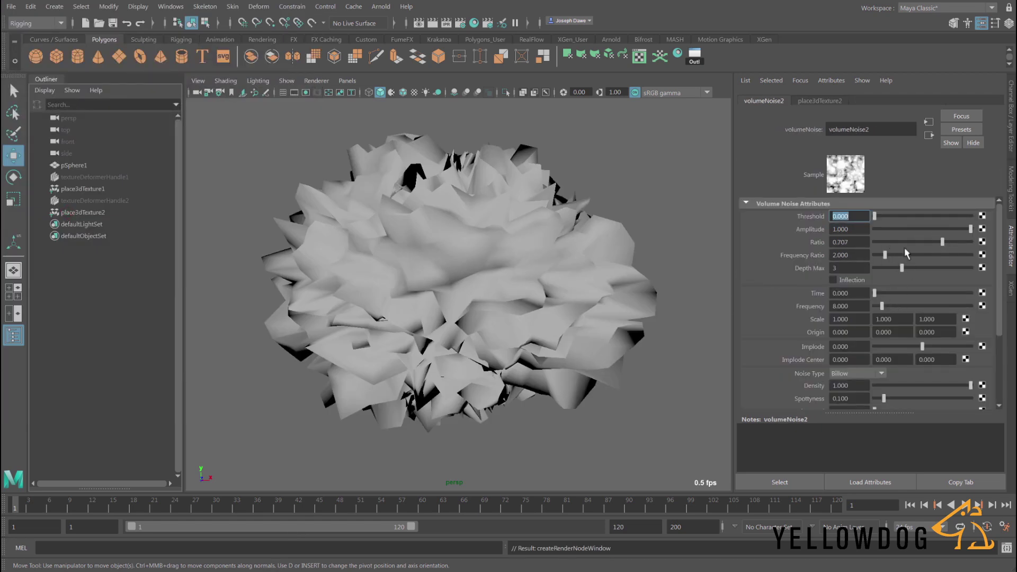
# Lower the second texture deformer's strength so its noise adds only fine surface roughness
pyautogui.click(925, 135)
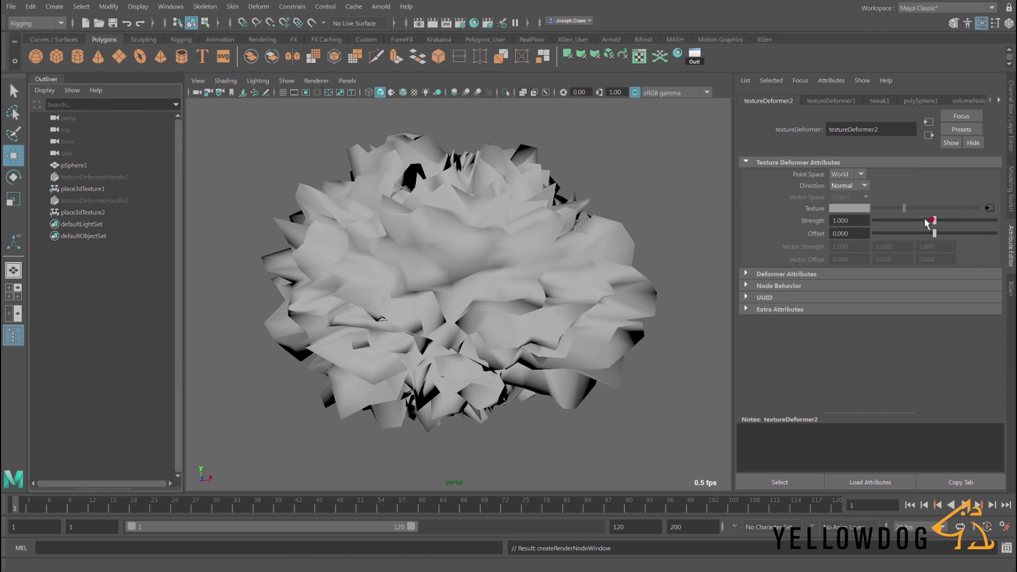
pyautogui.moveTo(926, 222); pyautogui.dragTo(892, 228)
pyautogui.keyDown('alt'); pyautogui.moveTo(518, 293); pyautogui.dragTo(545, 292); pyautogui.keyUp('alt')
pyautogui.keyDown('alt'); pyautogui.moveTo(545, 291); pyautogui.dragTo(321, 273, button='right'); pyautogui.keyUp('alt')
# Move the deformed sphere around the scene to vary the shape produced by the world-space noise
pyautogui.click(72, 166)
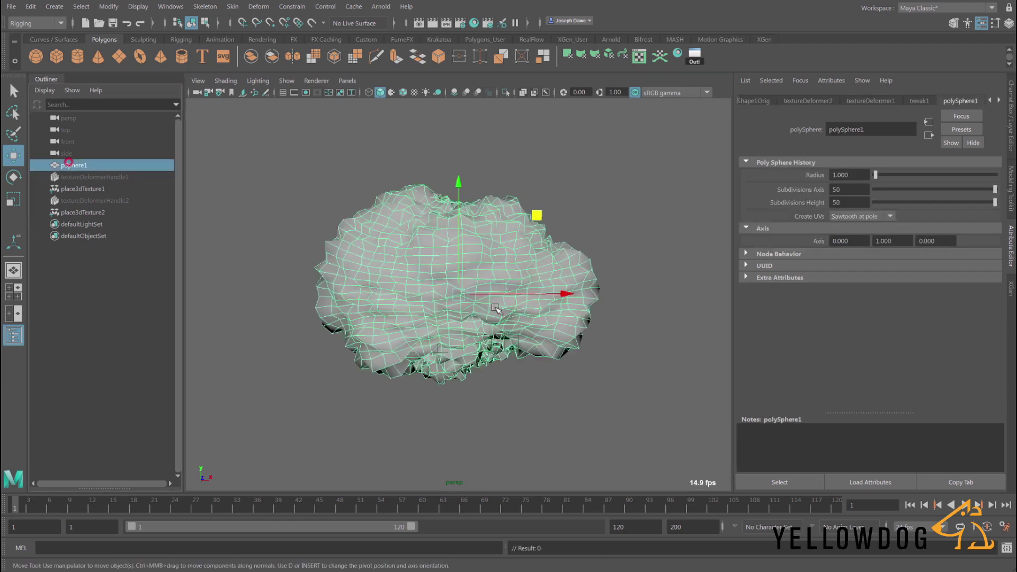
pyautogui.moveTo(538, 216); pyautogui.dragTo(306, 229)
pyautogui.moveTo(398, 255); pyautogui.dragTo(519, 221)
pyautogui.keyDown('alt'); pyautogui.moveTo(582, 290); pyautogui.dragTo(524, 288, button='right'); pyautogui.keyUp('alt')
pyautogui.keyDown('alt'); pyautogui.moveTo(521, 287); pyautogui.dragTo(528, 308); pyautogui.keyUp('alt')
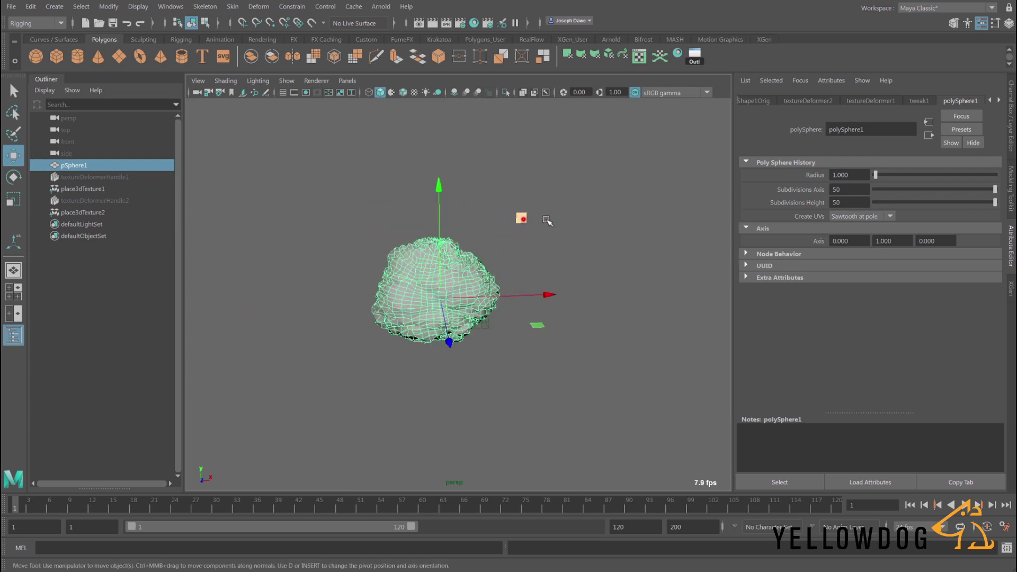
# Reposition the sphere to get another shape and duplicate it
pyautogui.moveTo(547, 221); pyautogui.dragTo(530, 290)
pyautogui.hotkey('ctrl', 'd')
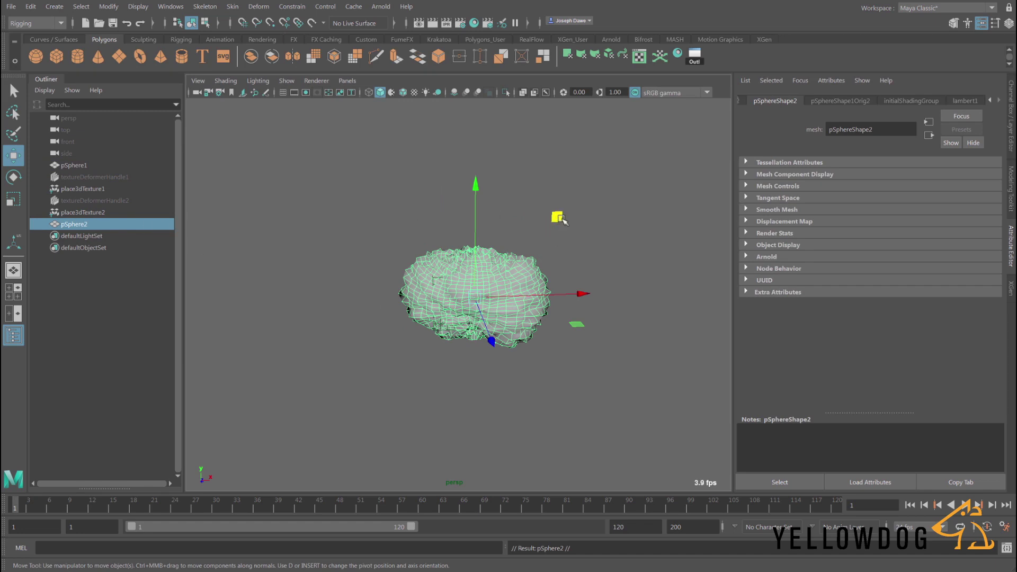
# Move the new duplicate aside and make three more duplicates of the original deformed sphere at different positions around the scene
pyautogui.moveTo(561, 219); pyautogui.dragTo(429, 144)
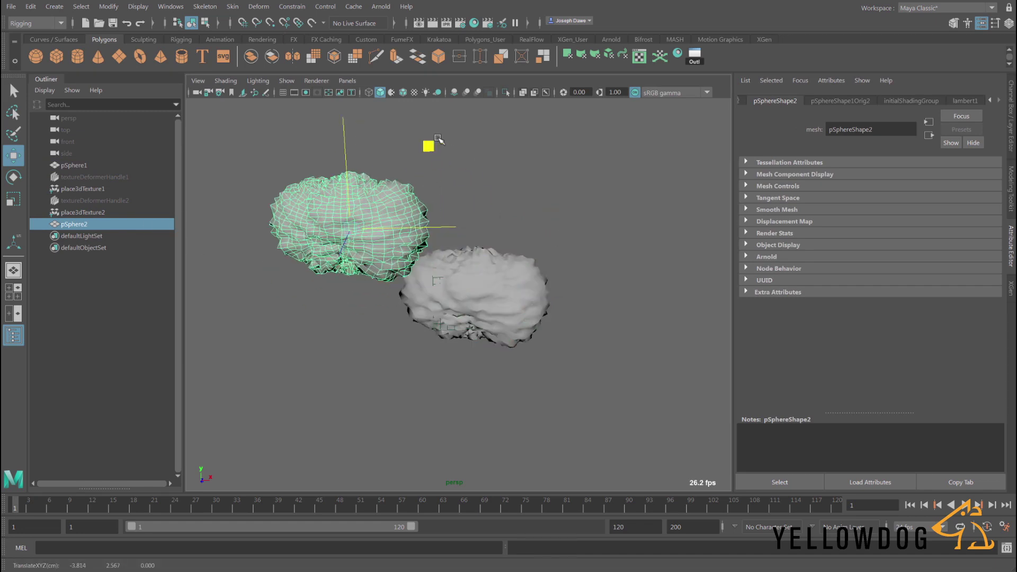
pyautogui.click(75, 165)
pyautogui.hotkey('ctrl', 'd')
pyautogui.moveTo(558, 219); pyautogui.dragTo(725, 239)
pyautogui.click(73, 165)
pyautogui.hotkey('ctrl', 'd')
pyautogui.hotkey('ctrl', 'd')
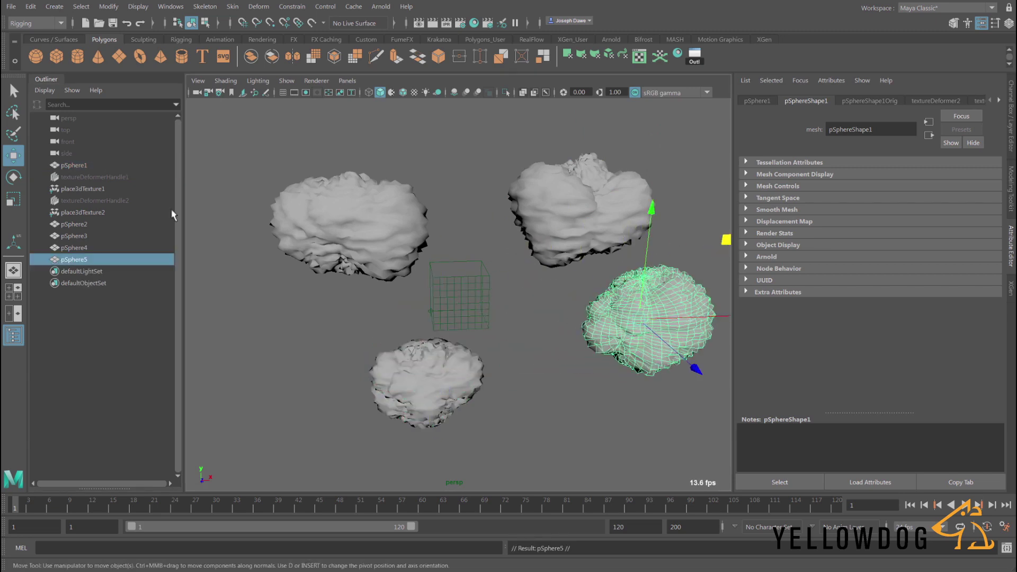
# Move the original sphere back to the middle of the duplicates and duplicate it there
pyautogui.click(74, 164)
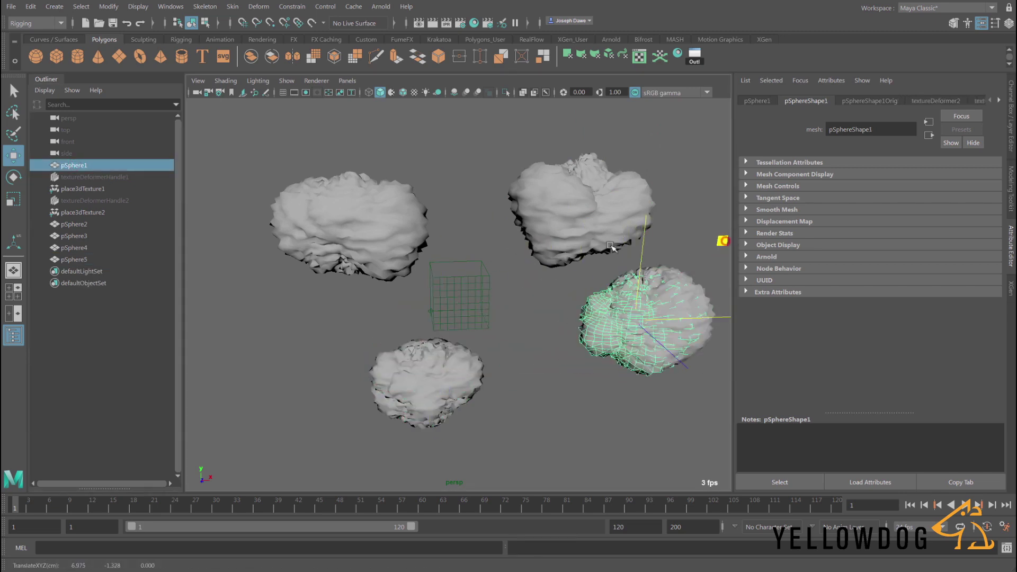
pyautogui.moveTo(718, 241); pyautogui.dragTo(549, 217)
pyautogui.hotkey('ctrl', 'd')
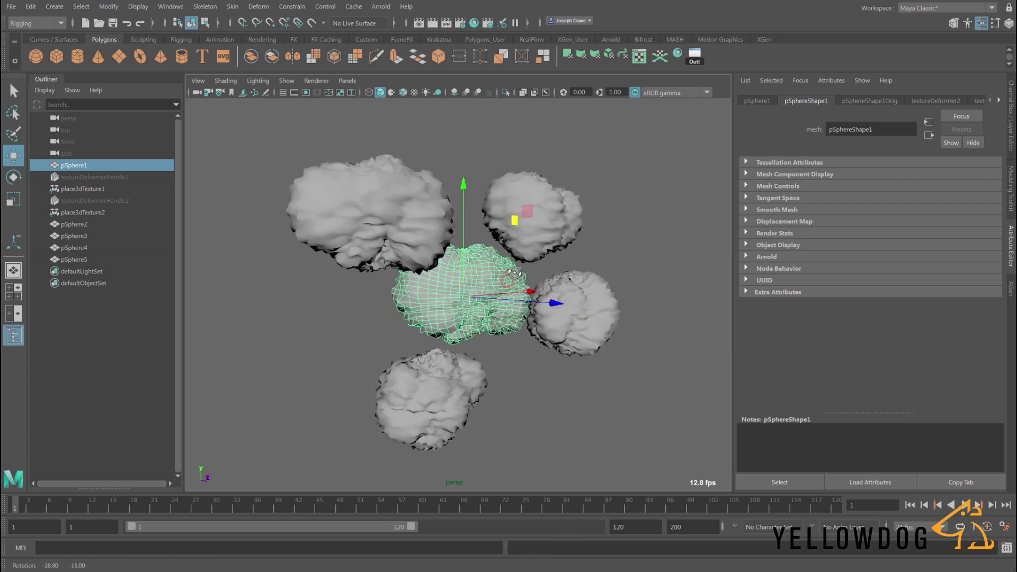
# Move the original sphere above the other rocks to get another shape and duplicate it
pyautogui.click(74, 165)
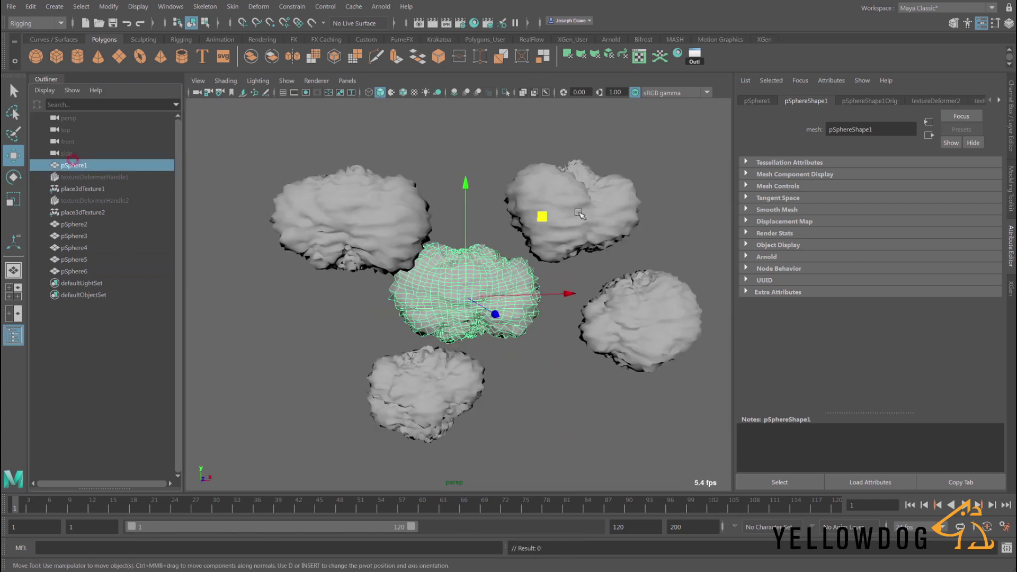
pyautogui.moveTo(543, 212); pyautogui.dragTo(545, 44)
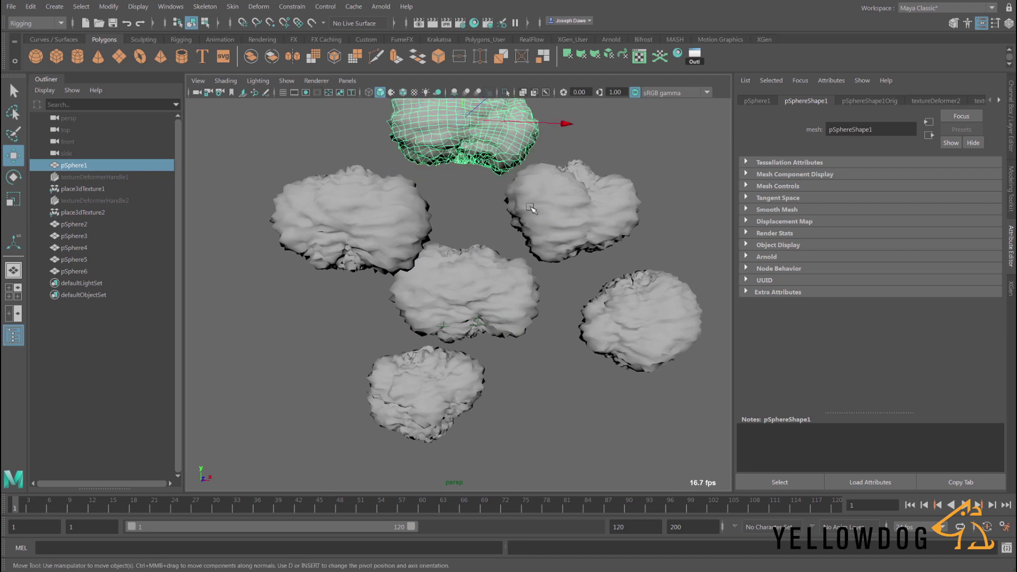
pyautogui.keyDown('alt'); pyautogui.moveTo(533, 209); pyautogui.dragTo(514, 233, button='middle'); pyautogui.keyUp('alt')
pyautogui.keyDown('alt'); pyautogui.moveTo(514, 233); pyautogui.dragTo(529, 135, button='right'); pyautogui.keyUp('alt')
pyautogui.moveTo(549, 116); pyautogui.dragTo(569, 201, button='middle')
pyautogui.hotkey('ctrl', 'd')
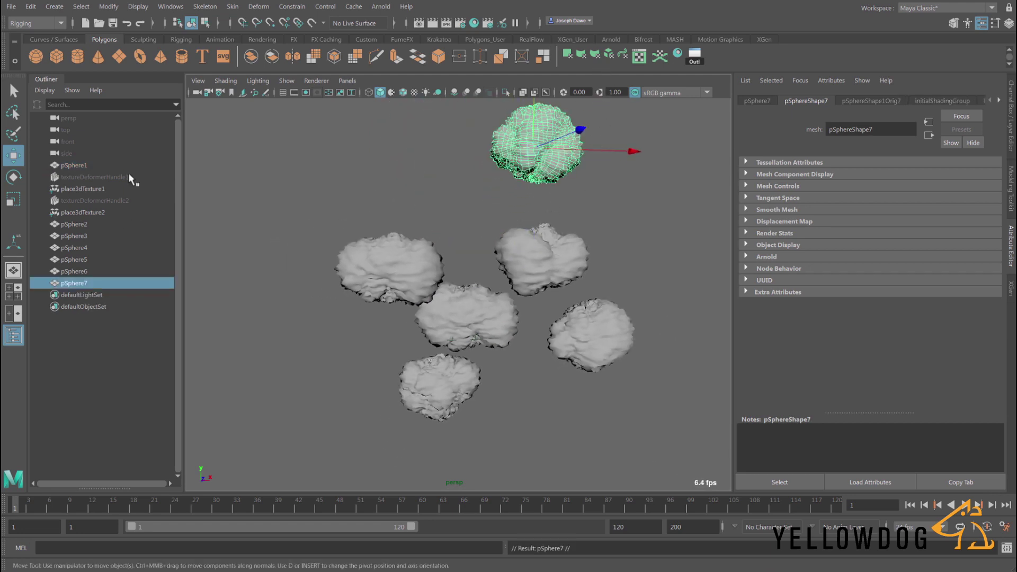
# Move the original sphere to the far left of the rocks and duplicate it as the seventh copy
pyautogui.click(75, 165)
pyautogui.keyDown('alt'); pyautogui.moveTo(532, 196); pyautogui.dragTo(523, 211, button='right'); pyautogui.keyUp('alt')
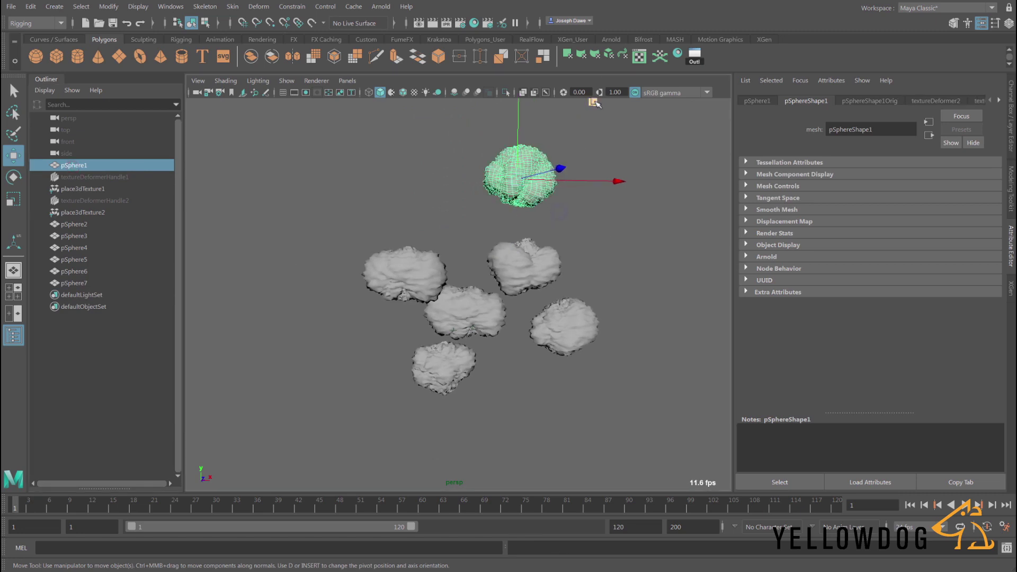
pyautogui.moveTo(594, 101); pyautogui.dragTo(394, 177, button='middle')
pyautogui.hotkey('ctrl', 'd')
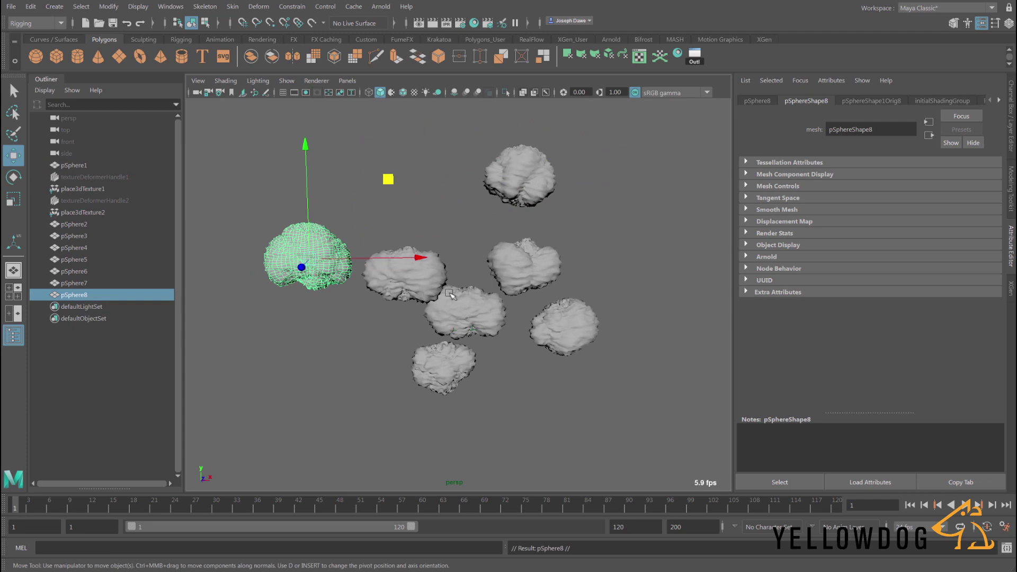
pyautogui.moveTo(450, 294)
pyautogui.keyDown('alt'); pyautogui.mouseDown(button='right')
pyautogui.moveTo(482, 281)
pyautogui.moveTo(457, 277)
pyautogui.mouseUp(button='right'); pyautogui.keyUp('alt')
# Hide the original pSphere1 and delete it together with both texture deformer handles and both place3dTexture nodes
pyautogui.click(74, 165)
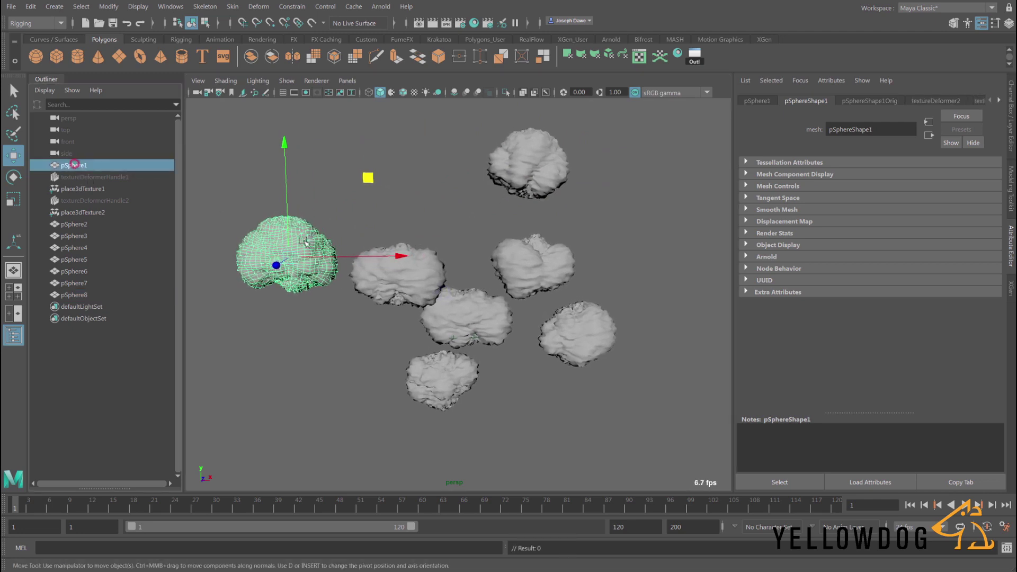
pyautogui.press('h')
pyautogui.click(74, 225)
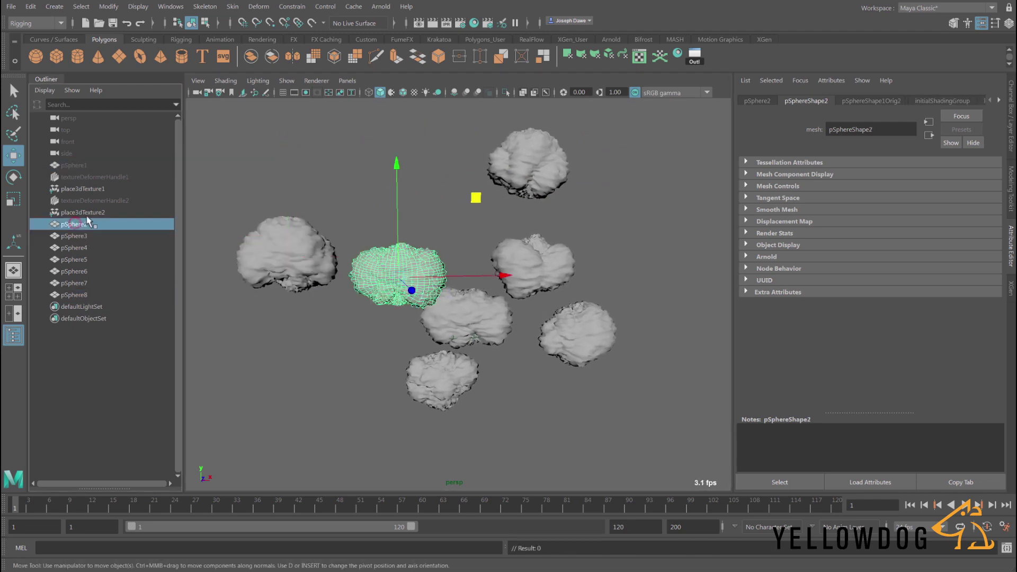
pyautogui.click(83, 213)
pyautogui.keyDown('shift'); pyautogui.click(71, 163); pyautogui.keyUp('shift')
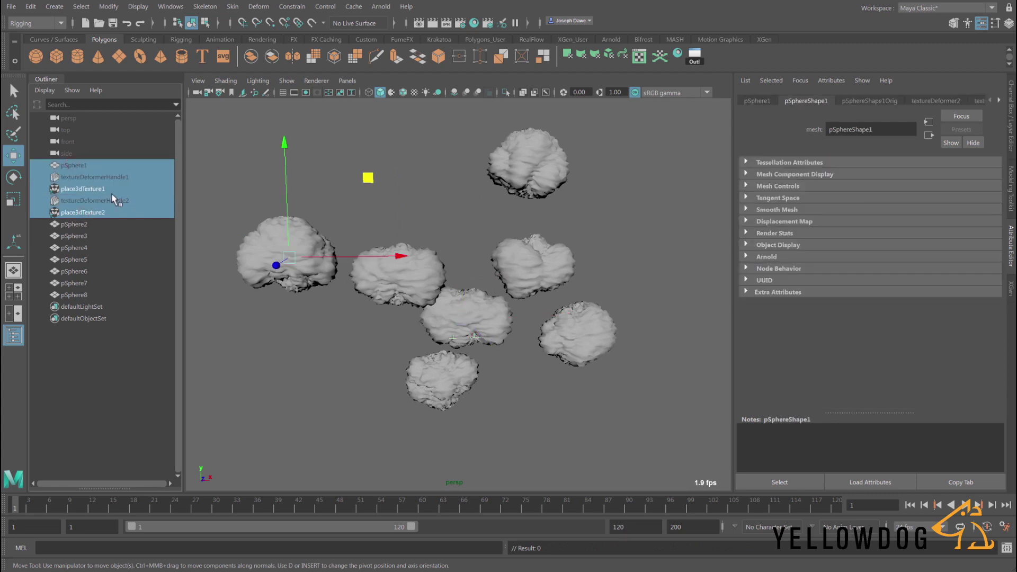
pyautogui.press('Delete')
# Create a MASH network from the seven rock duplicates, pSphere2 to pSphere8
pyautogui.click(74, 165)
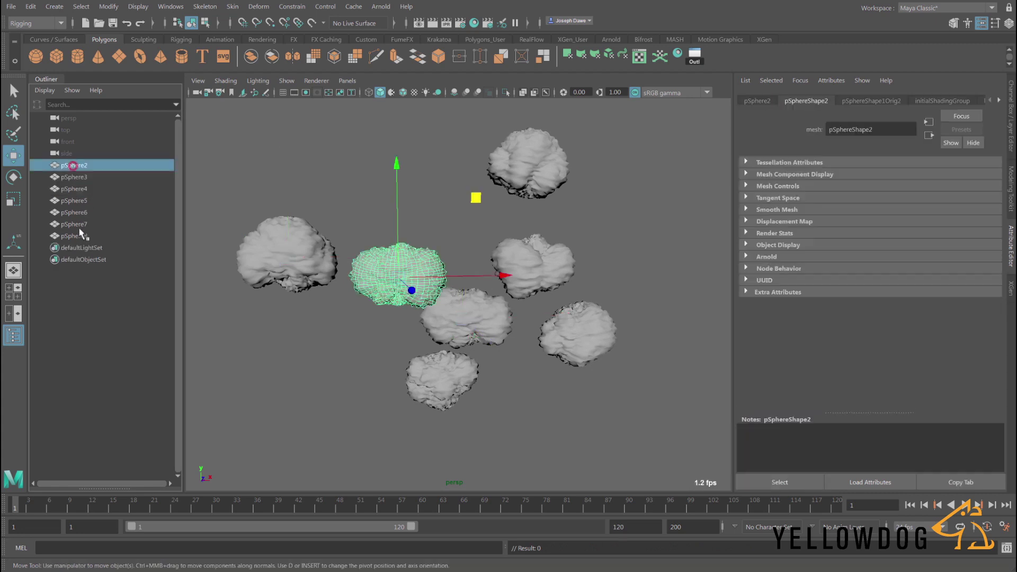
pyautogui.keyDown('shift'); pyautogui.click(75, 235); pyautogui.keyUp('shift')
pyautogui.keyDown('alt'); pyautogui.moveTo(472, 309); pyautogui.dragTo(453, 303); pyautogui.keyUp('alt')
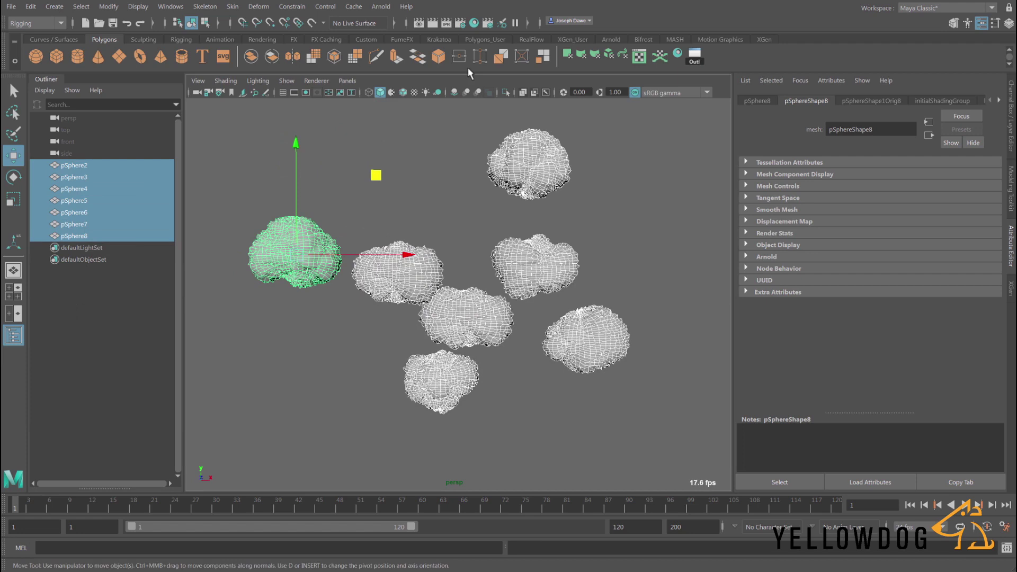
pyautogui.click(46, 23)
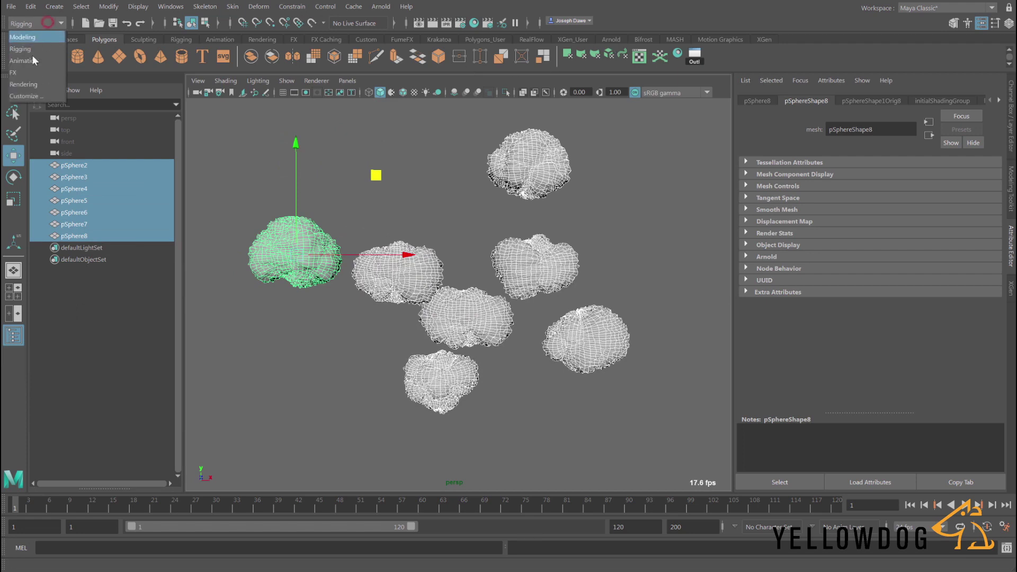
pyautogui.click(33, 55)
pyautogui.click(352, 7)
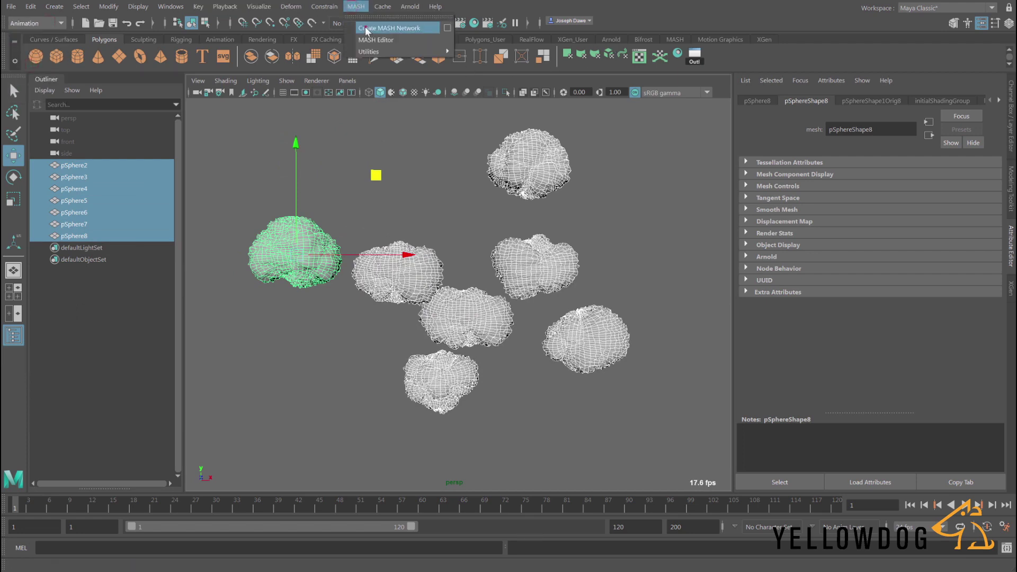
pyautogui.click(364, 27)
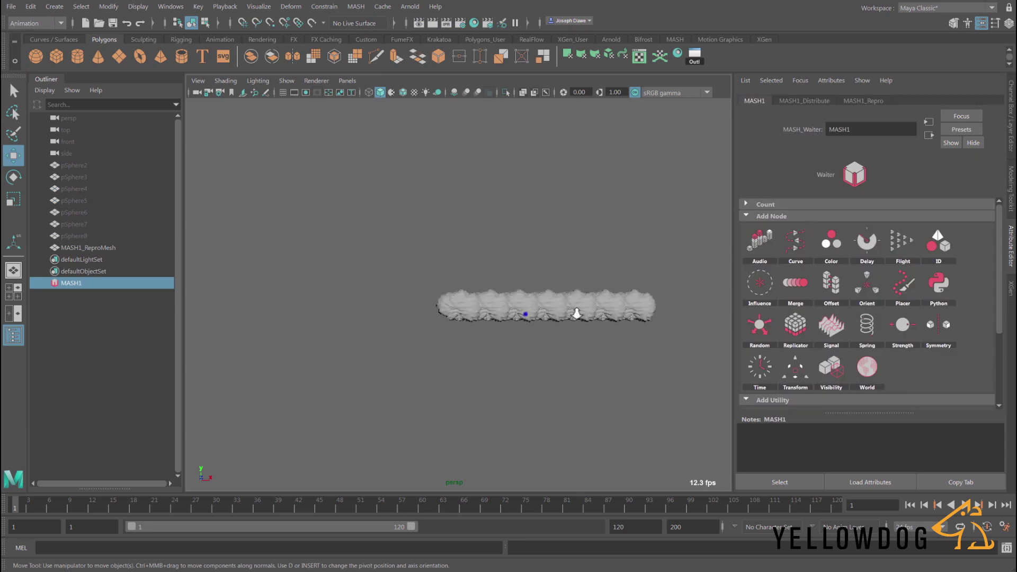
# Inspect the rocks in the row generated by the MASH network up close
pyautogui.keyDown('alt'); pyautogui.moveTo(576, 313); pyautogui.dragTo(630, 313, button='right'); pyautogui.keyUp('alt')
pyautogui.keyDown('alt'); pyautogui.moveTo(629, 316); pyautogui.dragTo(529, 304, button='middle'); pyautogui.keyUp('alt')
pyautogui.keyDown('alt'); pyautogui.moveTo(529, 304); pyautogui.dragTo(577, 307); pyautogui.keyUp('alt')
pyautogui.keyDown('alt'); pyautogui.moveTo(463, 302); pyautogui.dragTo(559, 310, button='right'); pyautogui.keyUp('alt')
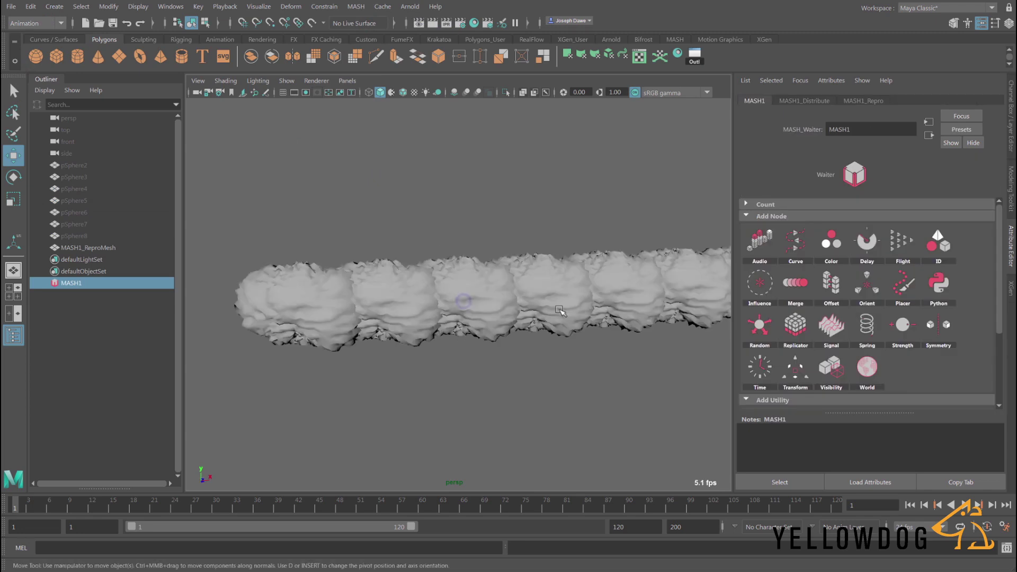
pyautogui.scroll(-3, 500, 303)
pyautogui.click(329, 315)
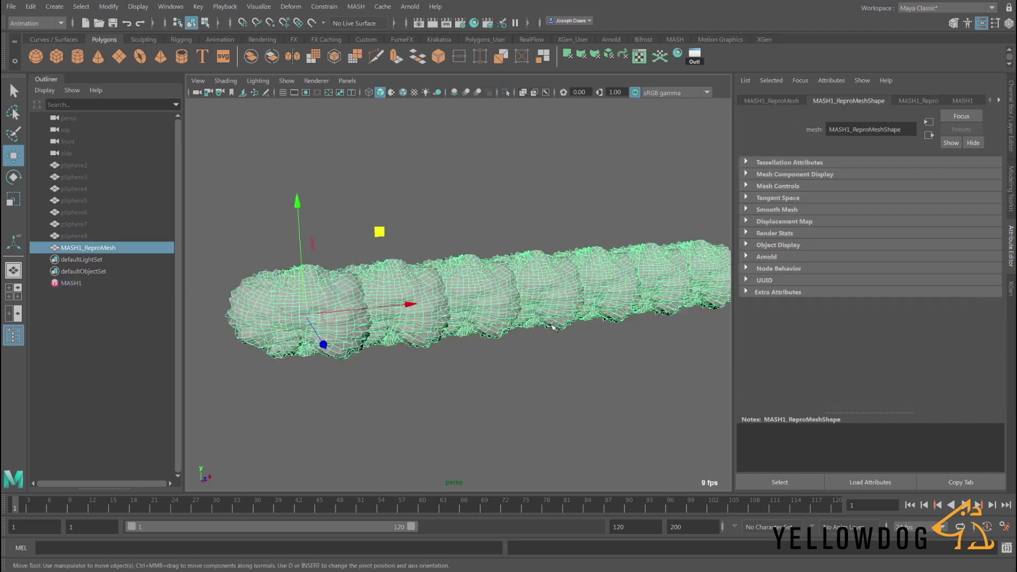
pyautogui.keyDown('alt'); pyautogui.moveTo(523, 308); pyautogui.dragTo(527, 306); pyautogui.keyUp('alt')
# Add an ID node to the MASH network and set its ID Type to Random
pyautogui.click(77, 283)
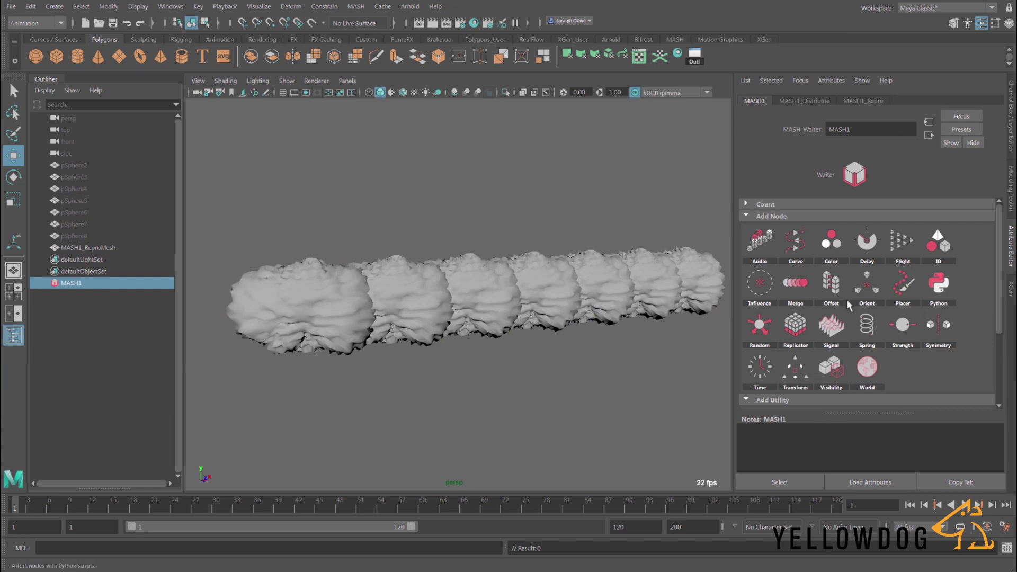
pyautogui.scroll(-1, 815, 325)
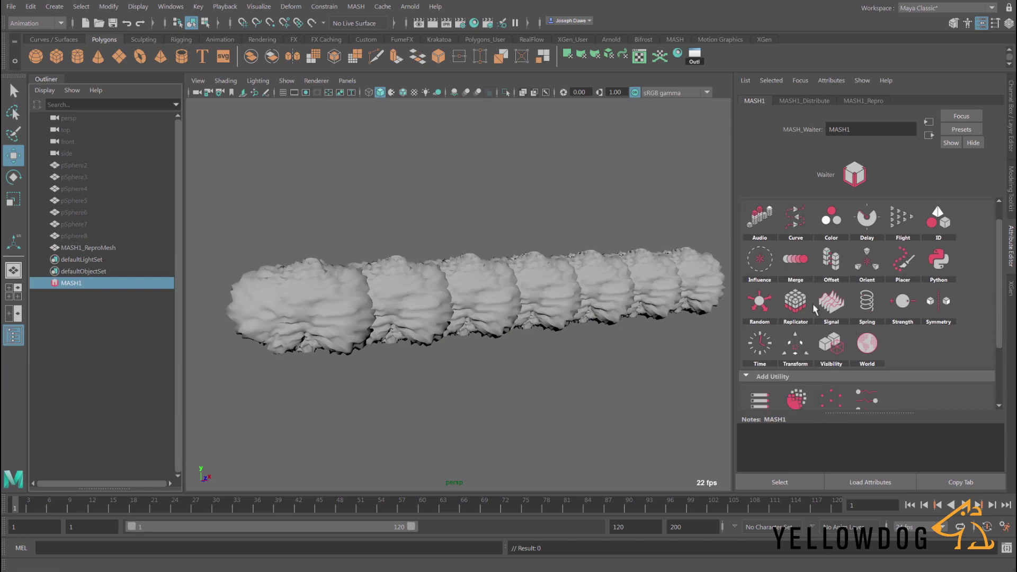
pyautogui.scroll(1, 814, 323)
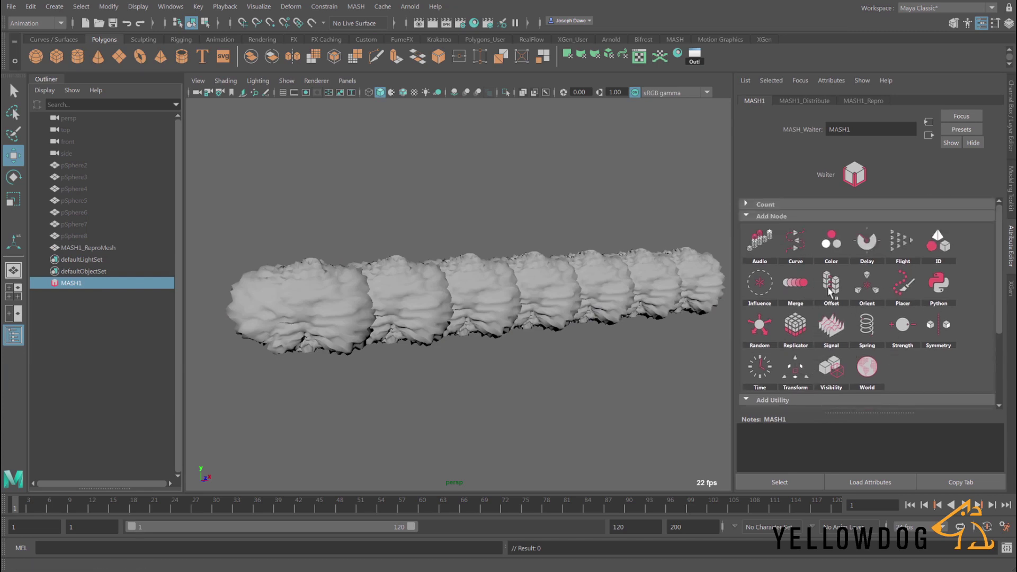
pyautogui.click(948, 258)
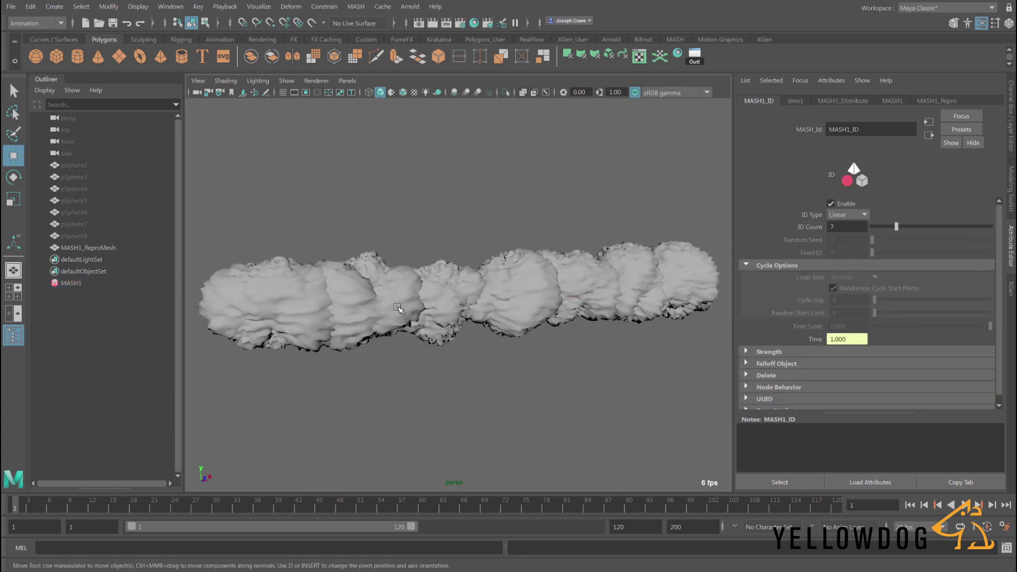
pyautogui.keyDown('alt'); pyautogui.moveTo(480, 317); pyautogui.dragTo(726, 288); pyautogui.keyUp('alt')
pyautogui.click(862, 214)
pyautogui.click(853, 233)
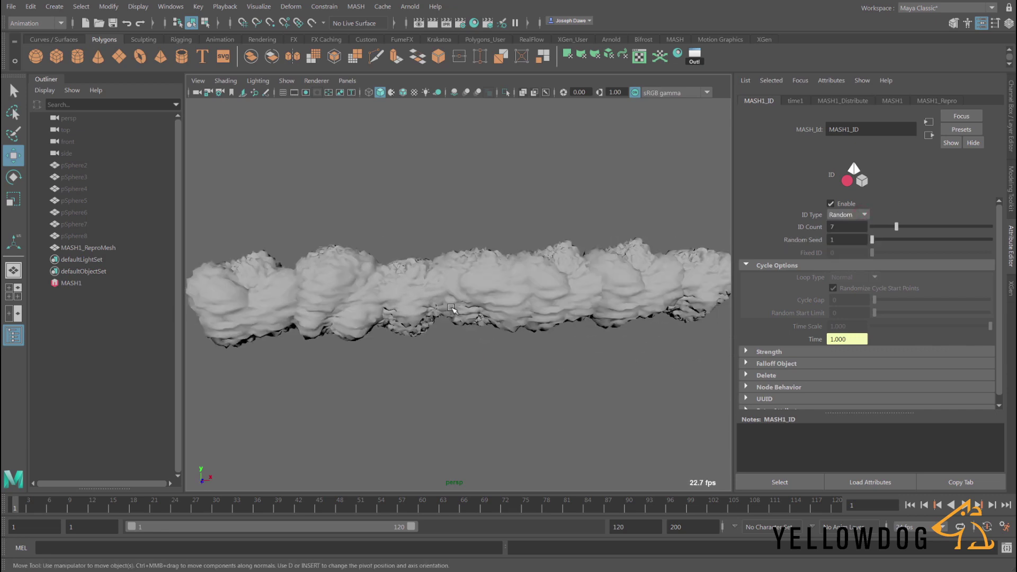
pyautogui.keyDown('alt'); pyautogui.moveTo(543, 303); pyautogui.dragTo(511, 302, button='right'); pyautogui.keyUp('alt')
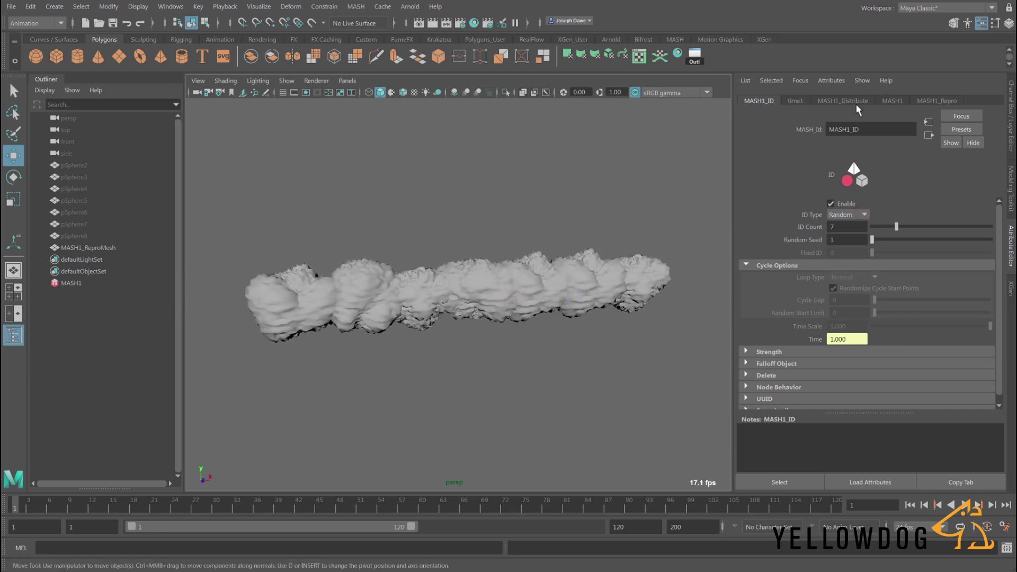
# Change the MASH network's Distribution Type to Grid
pyautogui.click(851, 101)
pyautogui.click(893, 102)
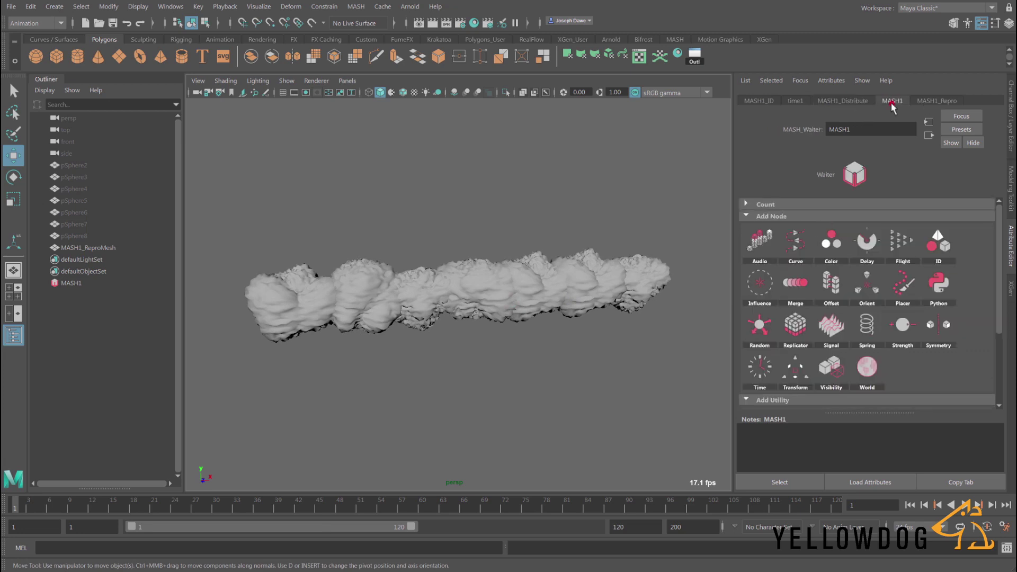
pyautogui.click(846, 102)
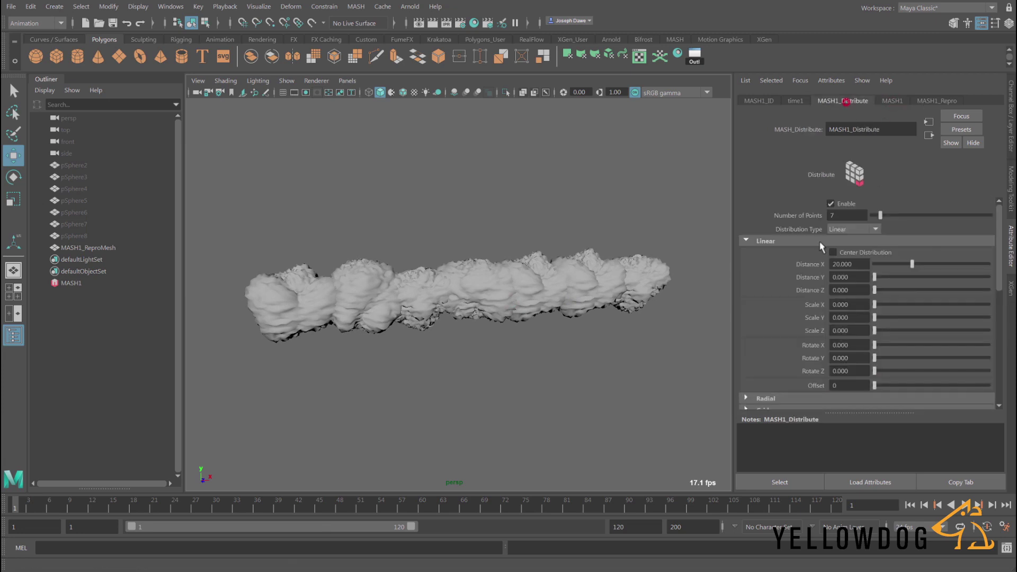
pyautogui.click(855, 229)
pyautogui.keyDown('alt'); pyautogui.moveTo(464, 321); pyautogui.dragTo(542, 311, button='middle'); pyautogui.keyUp('alt')
pyautogui.keyDown('alt'); pyautogui.moveTo(474, 307); pyautogui.dragTo(545, 304, button='right'); pyautogui.keyUp('alt')
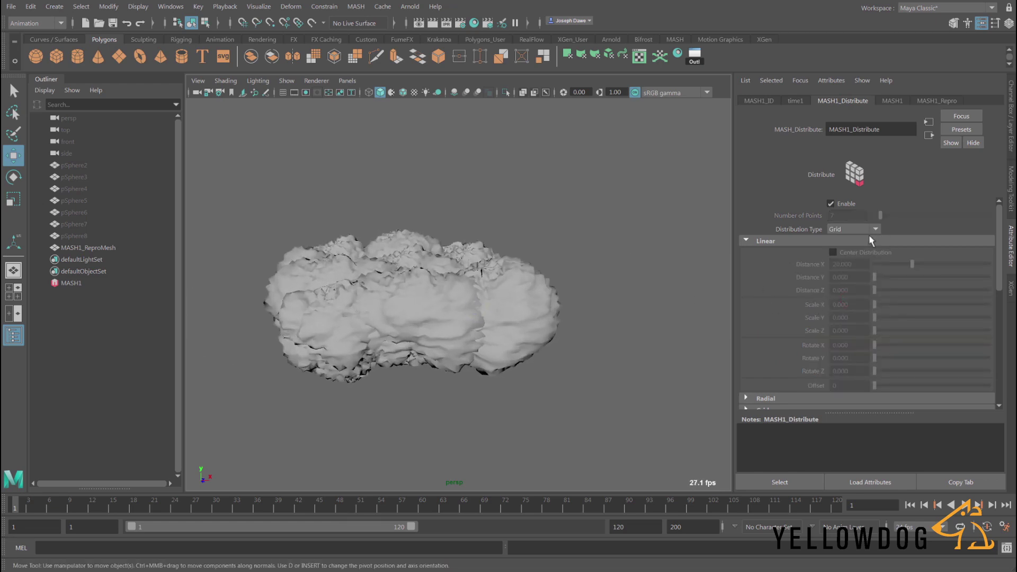
# Set the grid distribution's counts to Grid X 6, Grid Y 2 and Grid Z 6
pyautogui.scroll(-4, 767, 302)
pyautogui.click(763, 293)
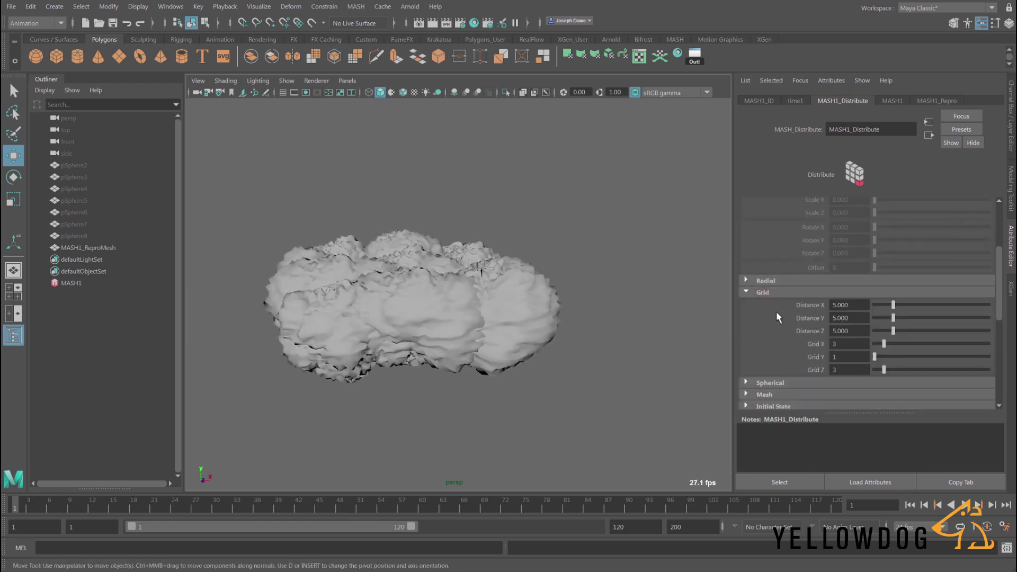
pyautogui.scroll(-1, 777, 316)
pyautogui.click(841, 346)
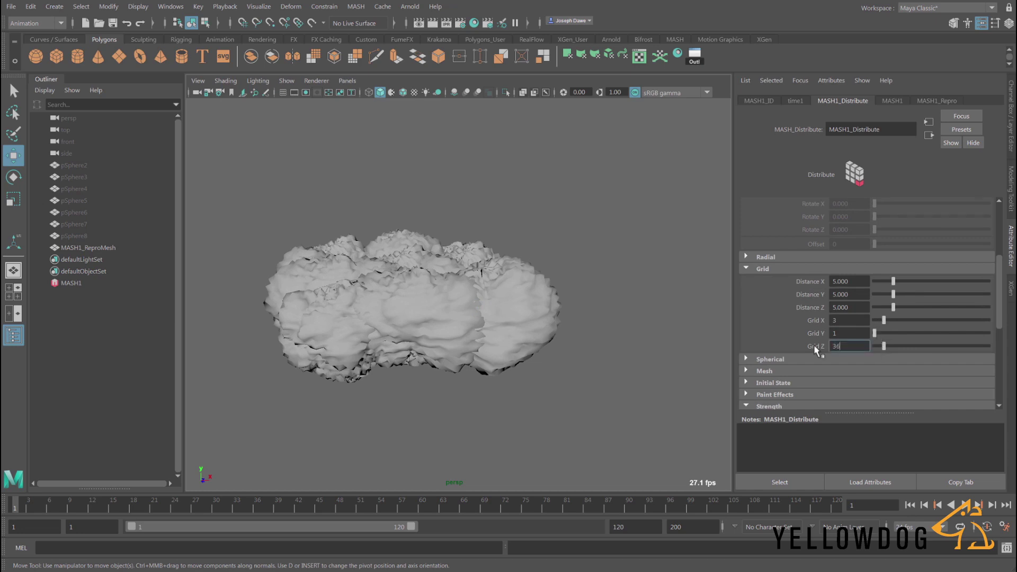
pyautogui.click(839, 319)
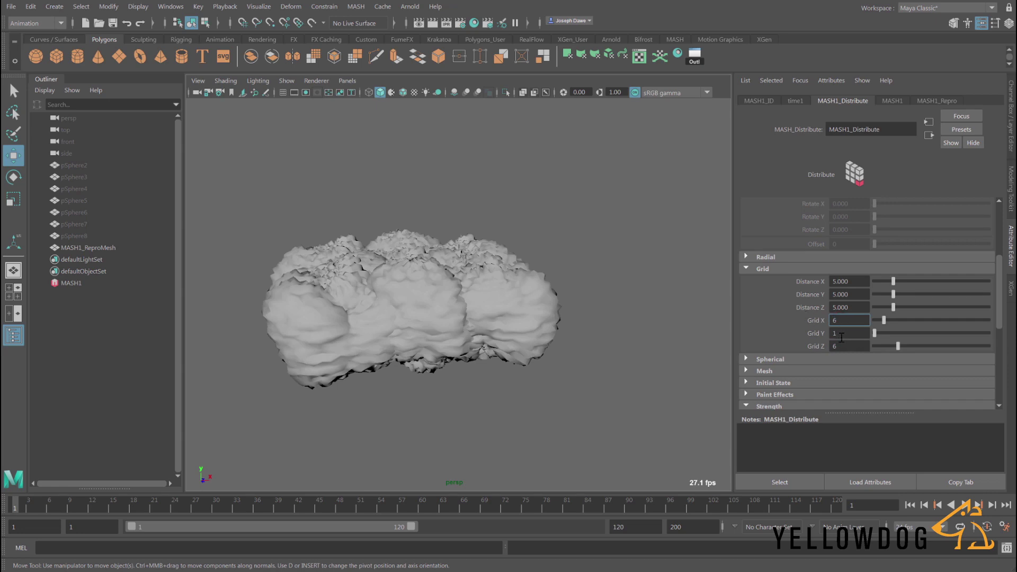
pyautogui.click(841, 334)
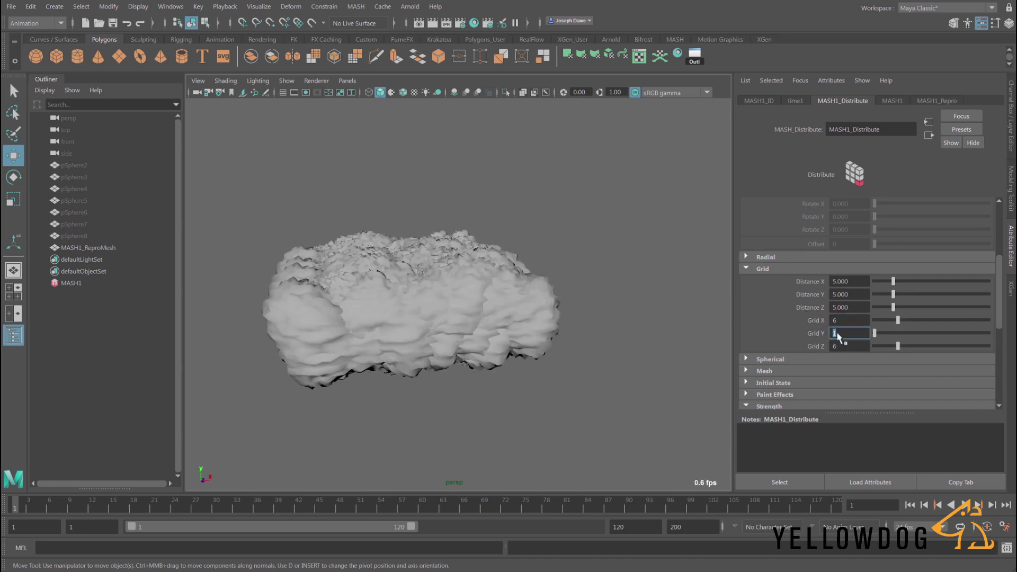
pyautogui.write('2')
# Increase the grid's Distance X to about 13.7 and set Distance Y to 3
pyautogui.click(852, 308)
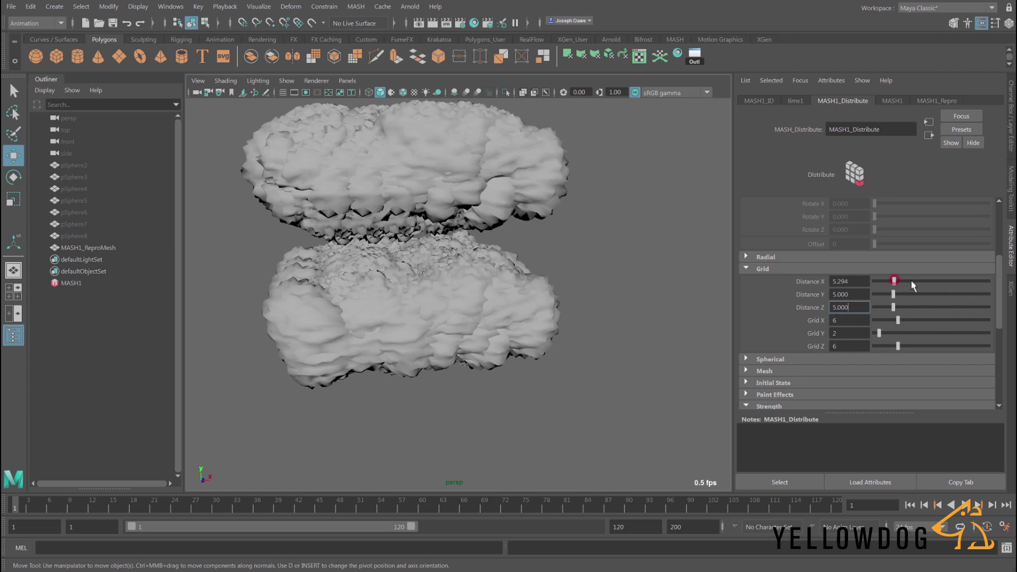
pyautogui.moveTo(912, 286); pyautogui.dragTo(915, 281)
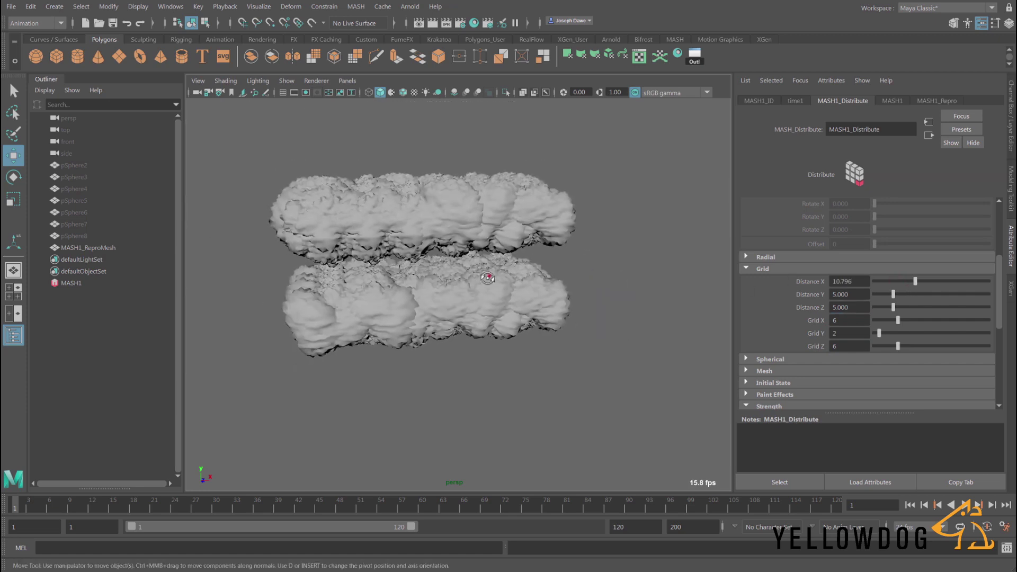
pyautogui.moveTo(919, 285)
pyautogui.mouseDown()
pyautogui.moveTo(928, 285)
pyautogui.moveTo(897, 294)
pyautogui.moveTo(928, 303)
pyautogui.moveTo(919, 302)
pyautogui.mouseUp()
pyautogui.doubleClick(846, 294)
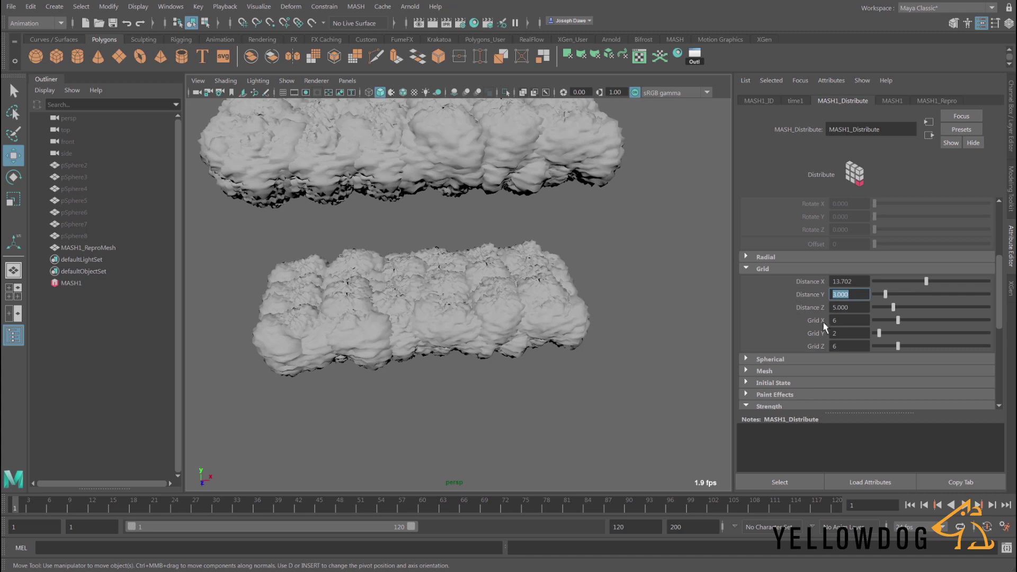
# Set the grid distribution's Distance Y to 3 and Distance Z to 13
pyautogui.write('3')
pyautogui.press('Tab')
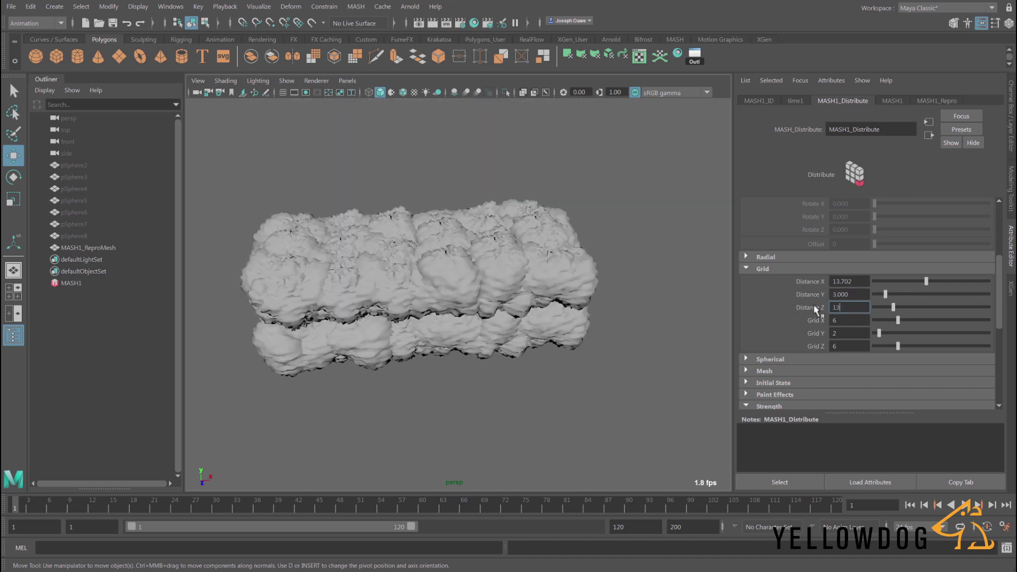
pyautogui.write('13')
pyautogui.press('Return')
pyautogui.keyDown('alt'); pyautogui.moveTo(415, 309); pyautogui.dragTo(493, 273); pyautogui.keyUp('alt')
# Set the grid distribution's Distance X and Distance Z to 20
pyautogui.moveTo(859, 281); pyautogui.dragTo(803, 277)
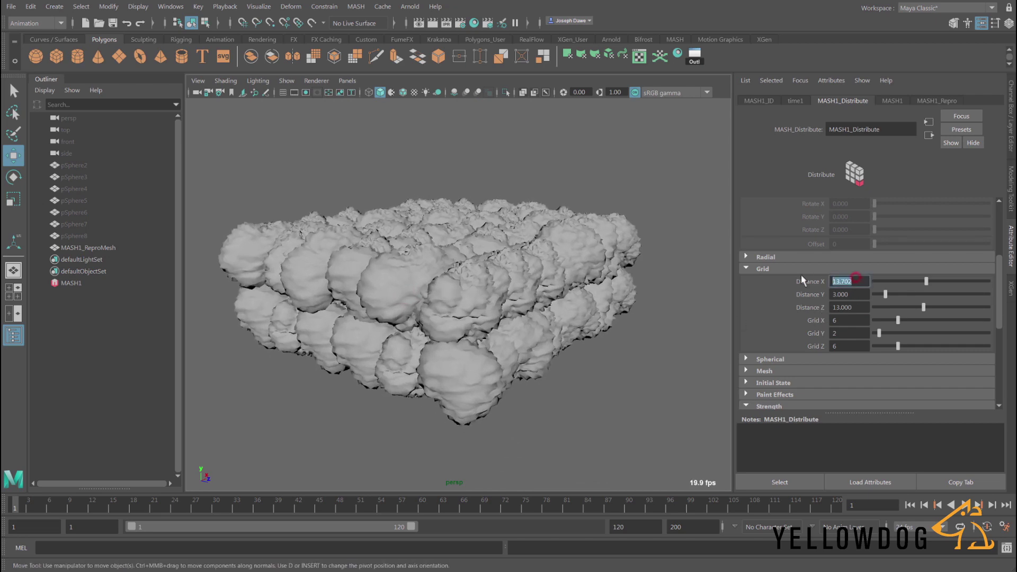
pyautogui.write('20')
pyautogui.moveTo(852, 307); pyautogui.dragTo(813, 305)
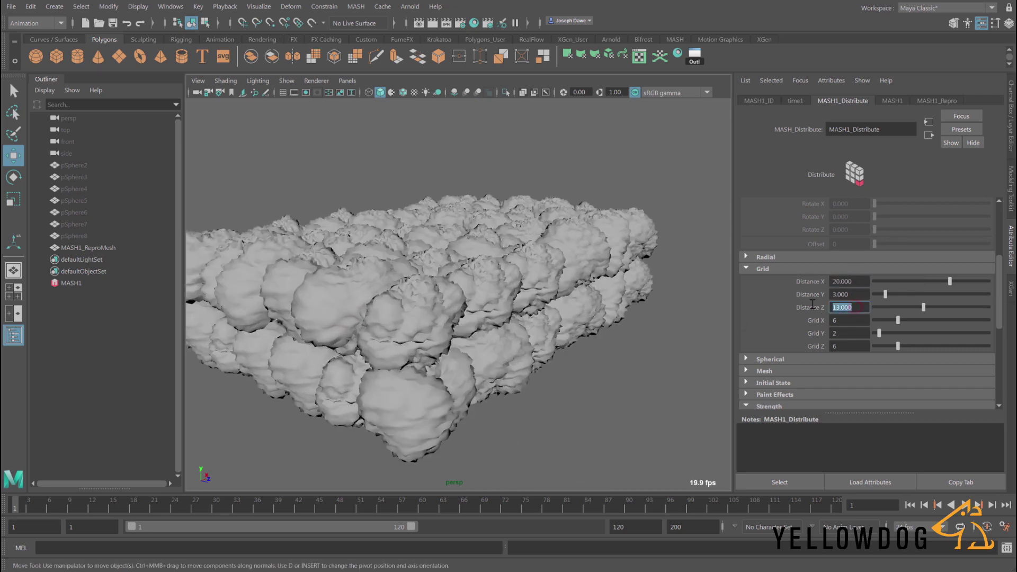
pyautogui.write('20')
pyautogui.press('Return')
pyautogui.keyDown('alt'); pyautogui.moveTo(502, 301); pyautogui.dragTo(465, 317); pyautogui.keyUp('alt')
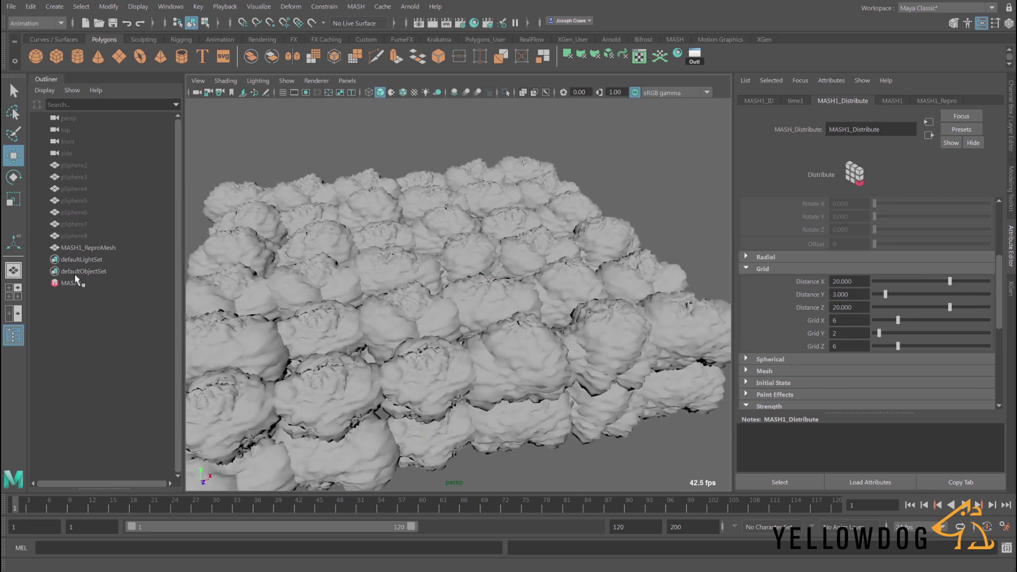
# Add a Random node to the MASH1 network
pyautogui.click(72, 283)
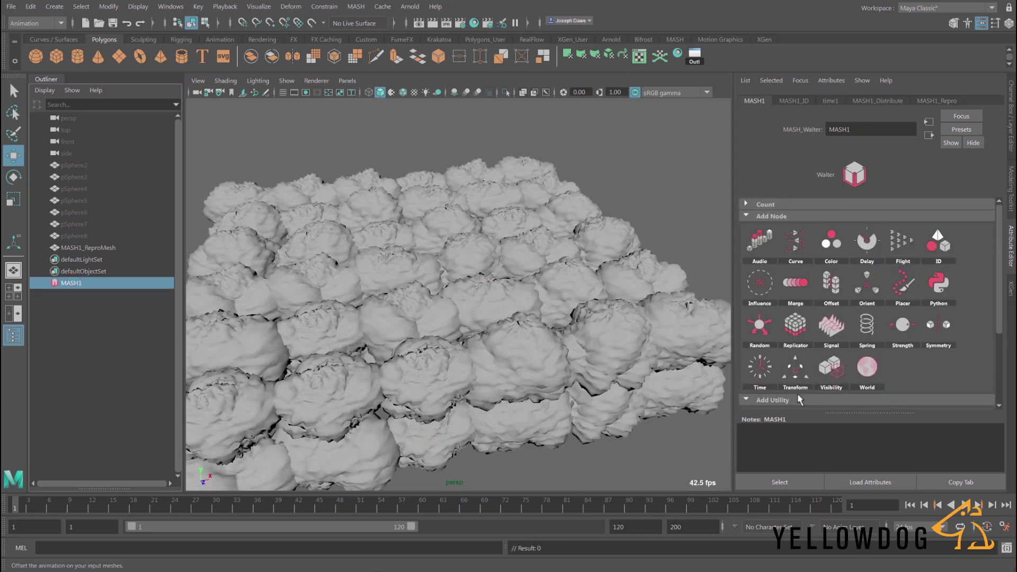
pyautogui.click(779, 345)
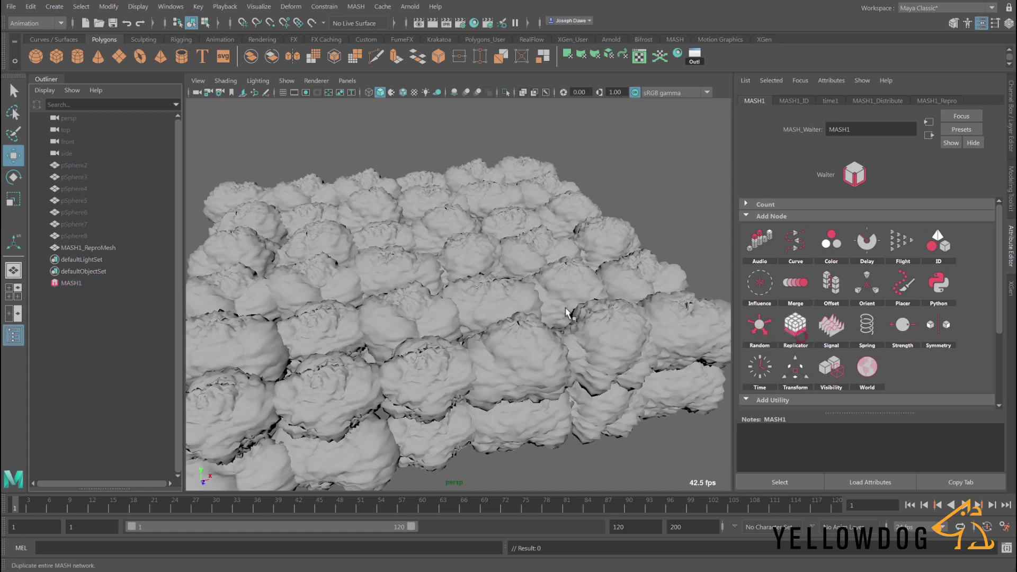
pyautogui.keyDown('alt'); pyautogui.moveTo(529, 310); pyautogui.dragTo(523, 311); pyautogui.keyUp('alt')
pyautogui.keyDown('alt'); pyautogui.moveTo(523, 310); pyautogui.dragTo(499, 310, button='right'); pyautogui.keyUp('alt')
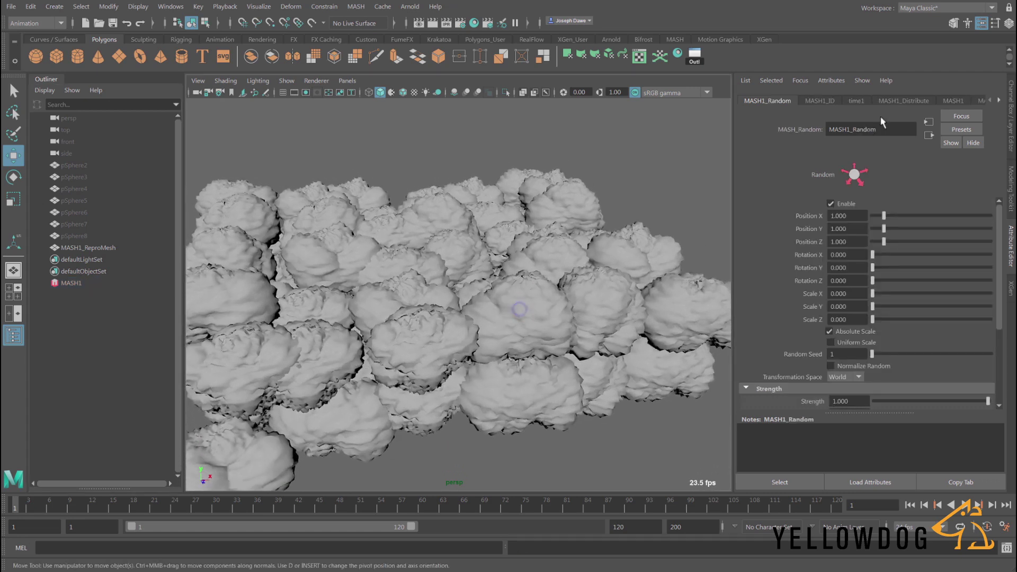
# Enable Uniform Scale on the Random node and set Scale X, Y and Z to 3
pyautogui.scroll(-1, 805, 325)
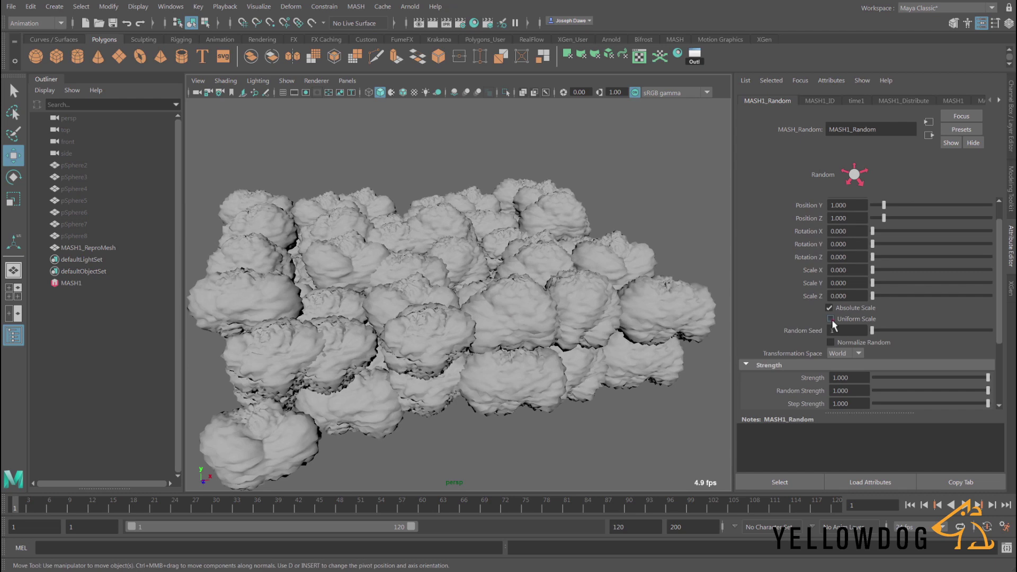
pyautogui.moveTo(852, 270); pyautogui.dragTo(820, 271)
pyautogui.press('Tab')
pyautogui.press('Tab')
pyautogui.press('Tab')
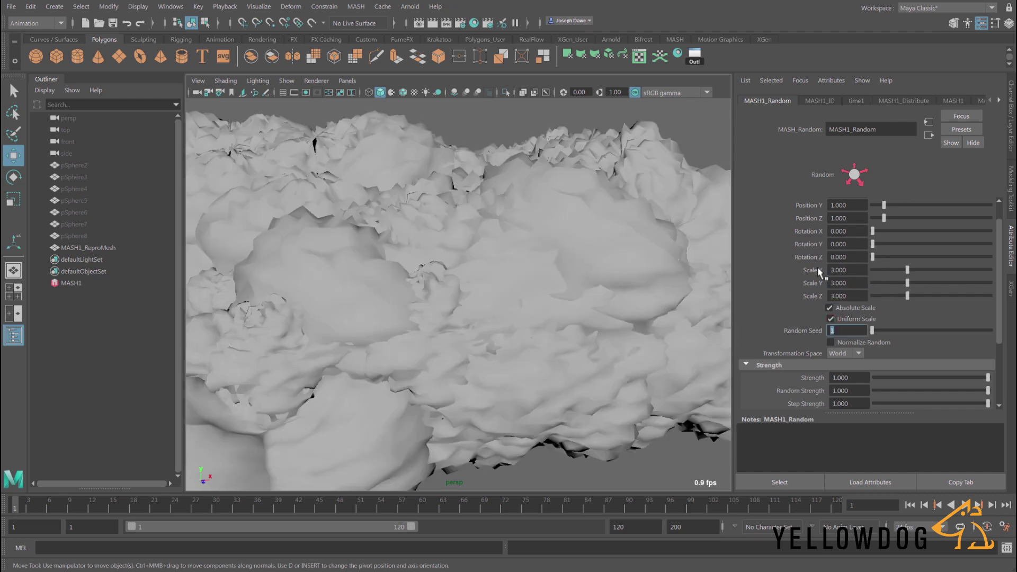
pyautogui.keyDown('alt'); pyautogui.moveTo(572, 268); pyautogui.dragTo(414, 268, button='right'); pyautogui.keyUp('alt')
# Set the Random node's Position X, Y and Z to 5
pyautogui.scroll(2, 781, 248)
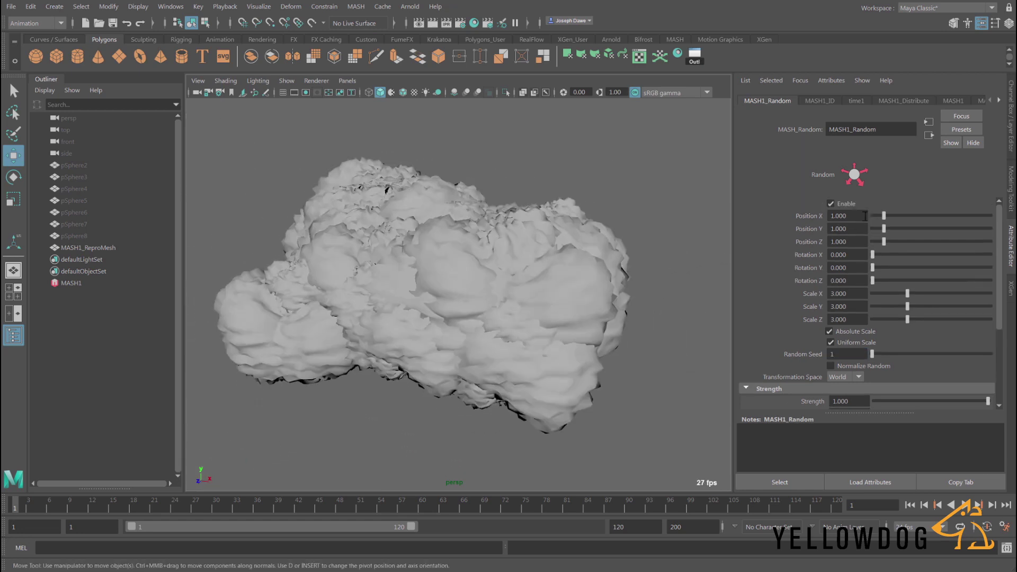
pyautogui.moveTo(856, 215); pyautogui.dragTo(803, 223)
pyautogui.write('5')
pyautogui.press('Tab')
pyautogui.write('5')
pyautogui.press('Tab')
pyautogui.write('5')
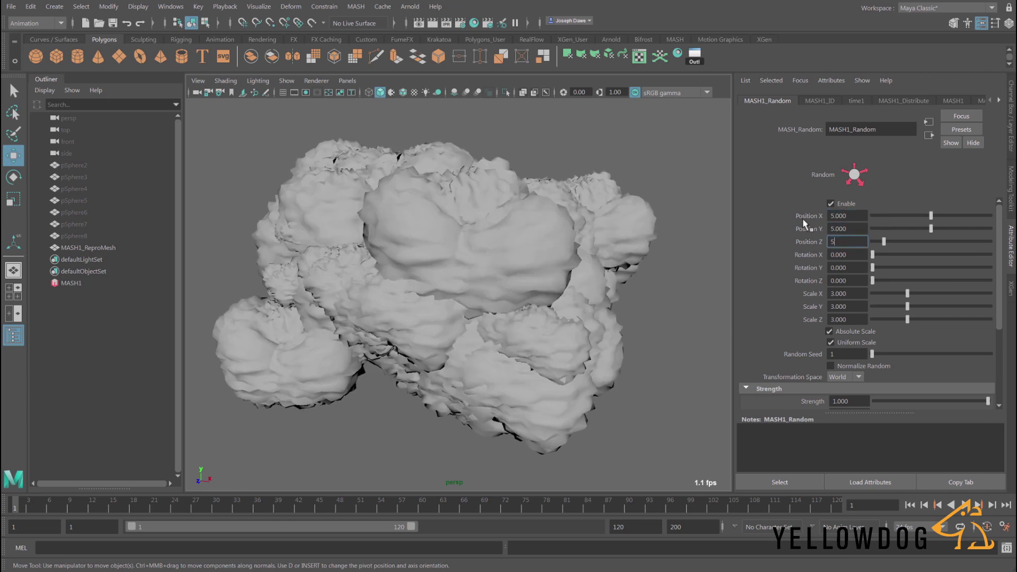
pyautogui.press('Return')
pyautogui.keyDown('alt'); pyautogui.moveTo(706, 243); pyautogui.dragTo(421, 281); pyautogui.keyUp('alt')
# Raise the Random node's Position X, Y and Z to 10
pyautogui.moveTo(856, 212); pyautogui.dragTo(800, 210)
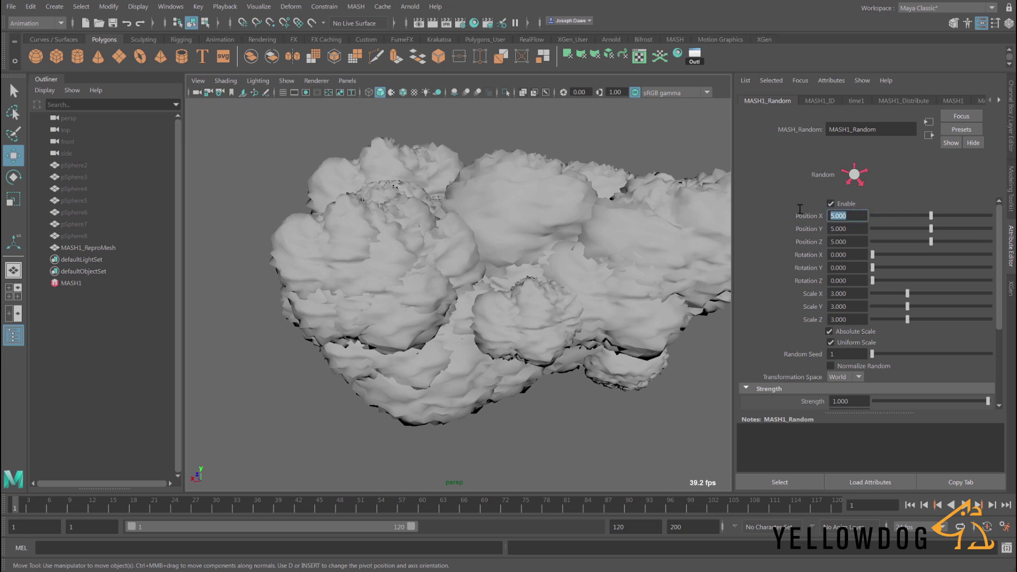
pyautogui.write('10')
pyautogui.press('Tab')
pyautogui.write('10')
pyautogui.press('Tab')
pyautogui.write('10')
pyautogui.press('Tab')
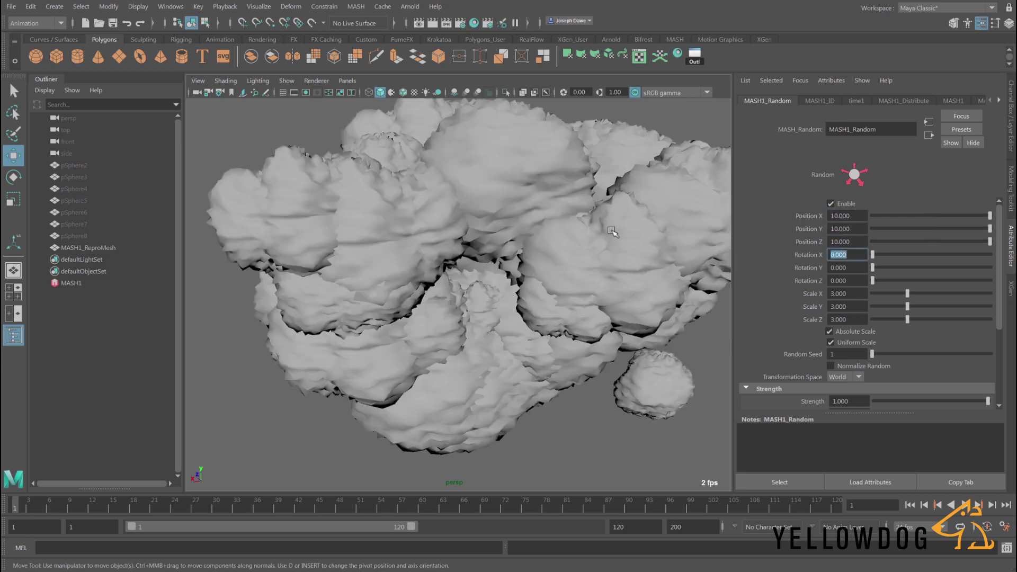
pyautogui.keyDown('alt'); pyautogui.moveTo(612, 231); pyautogui.dragTo(445, 245); pyautogui.keyUp('alt')
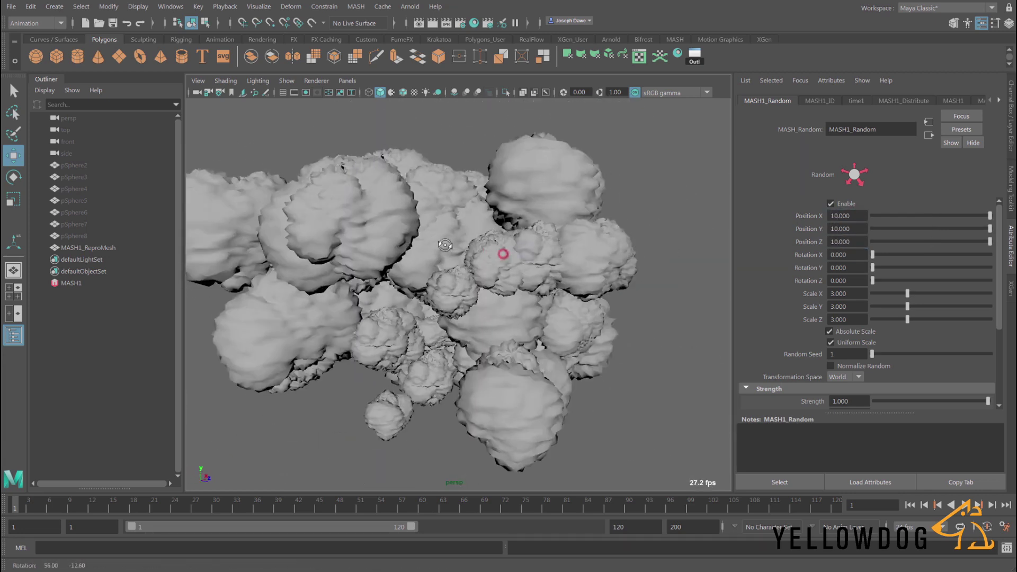
pyautogui.keyDown('alt'); pyautogui.moveTo(444, 246); pyautogui.dragTo(513, 261, button='middle'); pyautogui.keyUp('alt')
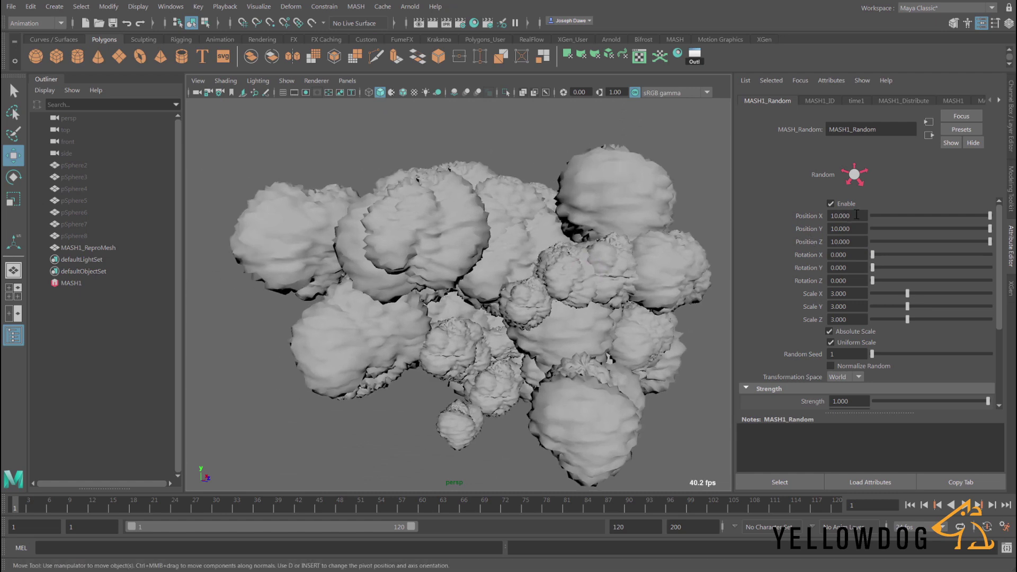
# Set the Random node's Position X and Position Z to 20
pyautogui.moveTo(856, 214); pyautogui.dragTo(789, 213)
pyautogui.write('20')
pyautogui.press('Tab')
pyautogui.press('Tab')
pyautogui.write('20')
pyautogui.press('Tab')
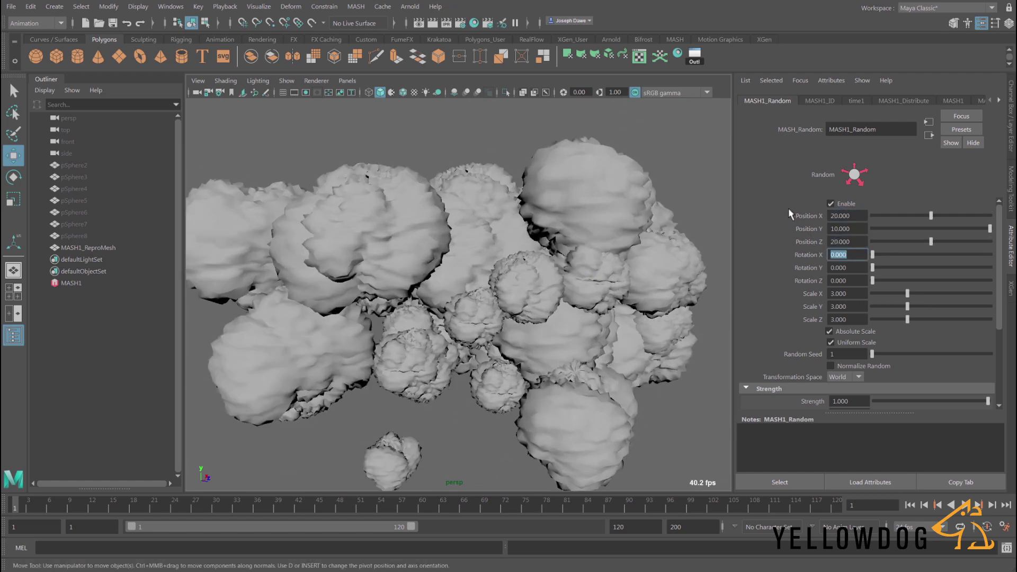
pyautogui.keyDown('alt'); pyautogui.moveTo(612, 254); pyautogui.dragTo(444, 280); pyautogui.keyUp('alt')
# Set the Distribute node's grid Distance X and Distance Z to 40
pyautogui.click(908, 101)
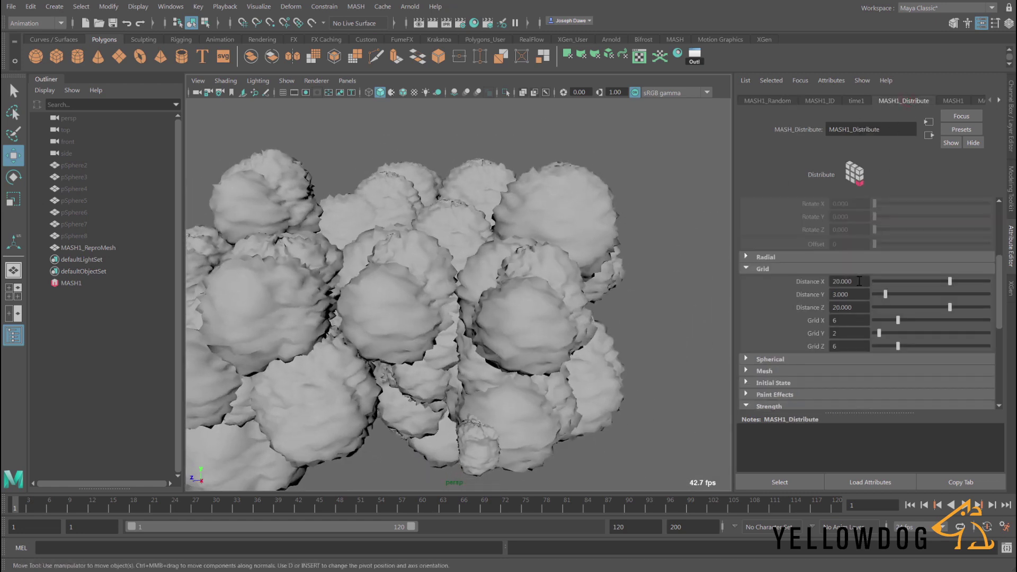
pyautogui.moveTo(859, 281); pyautogui.dragTo(815, 279)
pyautogui.write('40')
pyautogui.press('Tab')
pyautogui.press('Tab')
pyautogui.write('40')
pyautogui.press('Tab')
# Set the Distribute node's grid Distance Y to 6
pyautogui.moveTo(853, 294); pyautogui.dragTo(815, 291)
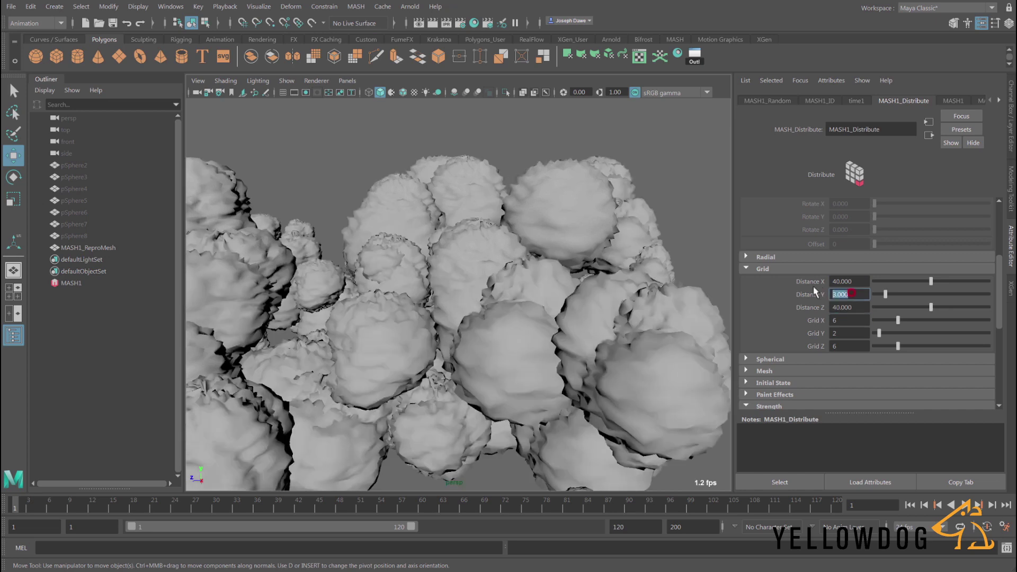
pyautogui.write('6')
pyautogui.press('Return')
pyautogui.keyDown('alt'); pyautogui.moveTo(517, 297); pyautogui.dragTo(402, 295, button='right'); pyautogui.keyUp('alt')
pyautogui.keyDown('alt'); pyautogui.moveTo(426, 295); pyautogui.dragTo(294, 290); pyautogui.keyUp('alt')
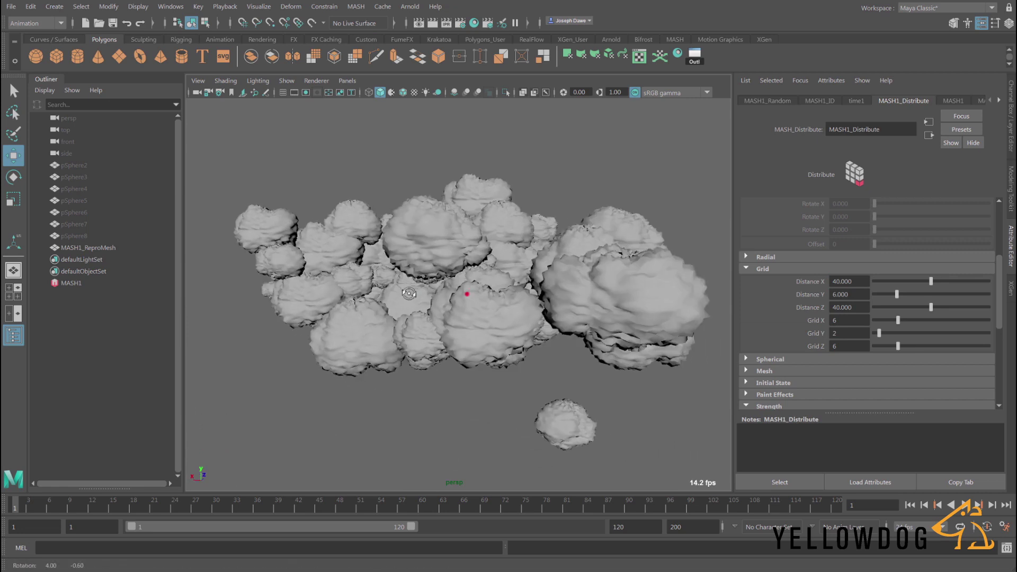
pyautogui.keyDown('alt'); pyautogui.moveTo(466, 295); pyautogui.dragTo(365, 294); pyautogui.keyUp('alt')
pyautogui.keyDown('alt'); pyautogui.moveTo(450, 292); pyautogui.dragTo(576, 285, button='right'); pyautogui.keyUp('alt')
pyautogui.keyDown('alt'); pyautogui.moveTo(577, 288); pyautogui.dragTo(547, 275); pyautogui.keyUp('alt')
# Set the Random node's Position Y to 20
pyautogui.click(775, 102)
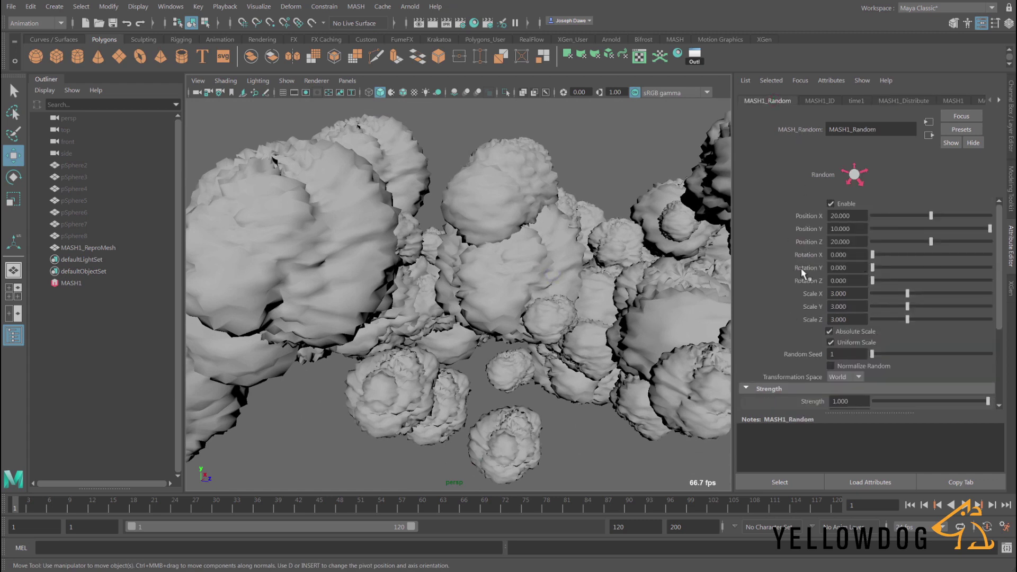
pyautogui.doubleClick(854, 229)
pyautogui.write('20')
pyautogui.press('Return')
pyautogui.keyDown('alt'); pyautogui.moveTo(637, 299); pyautogui.dragTo(522, 295); pyautogui.keyUp('alt')
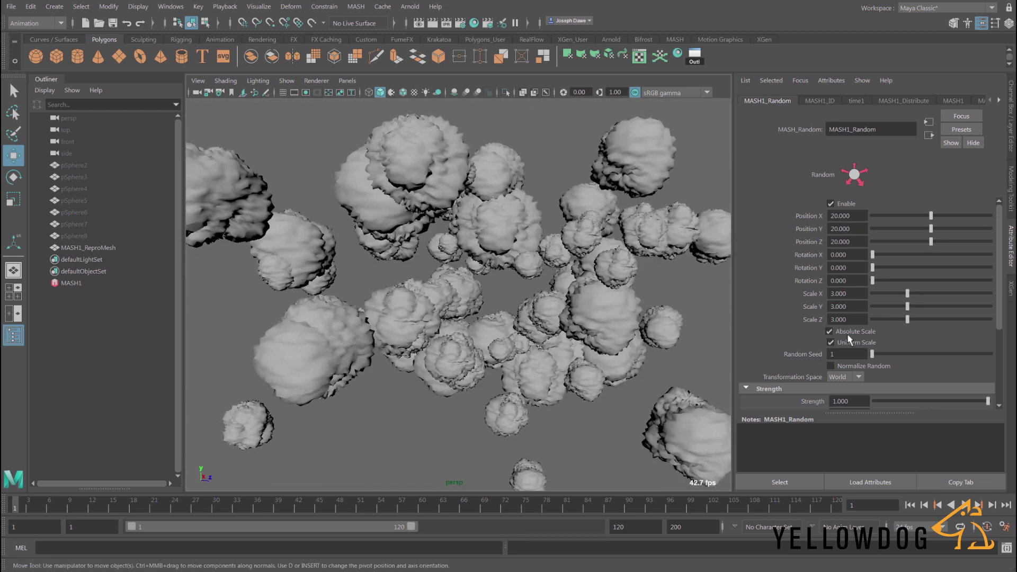
# Turn off Absolute Scale on the Random node and set Scale X, Y and Z to 5
pyautogui.moveTo(609, 294)
pyautogui.keyDown('alt'); pyautogui.mouseDown()
pyautogui.moveTo(579, 294)
pyautogui.moveTo(590, 294)
pyautogui.mouseUp(); pyautogui.keyUp('alt')
pyautogui.moveTo(852, 292); pyautogui.dragTo(836, 291)
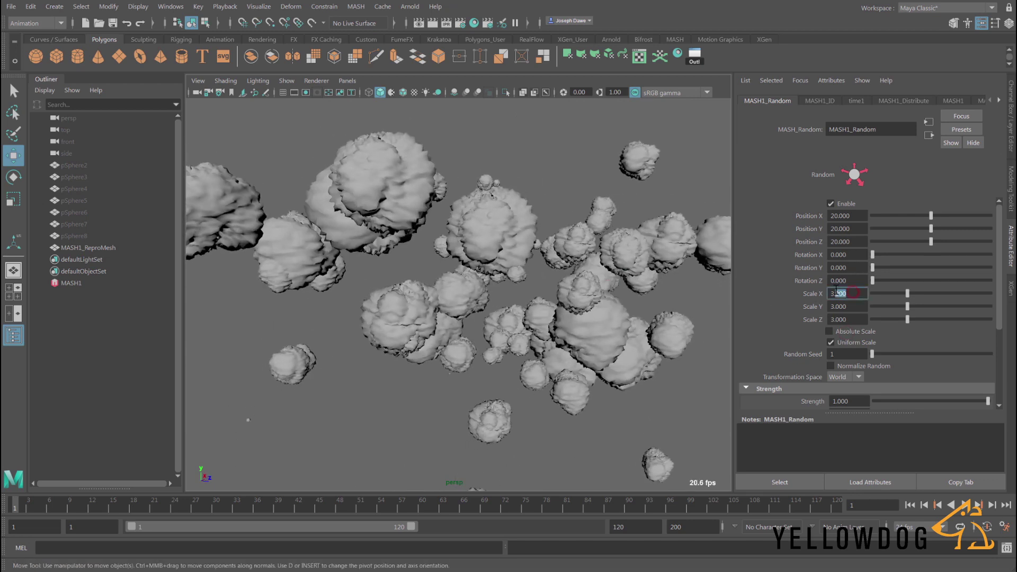
pyautogui.write('5')
pyautogui.press('Tab')
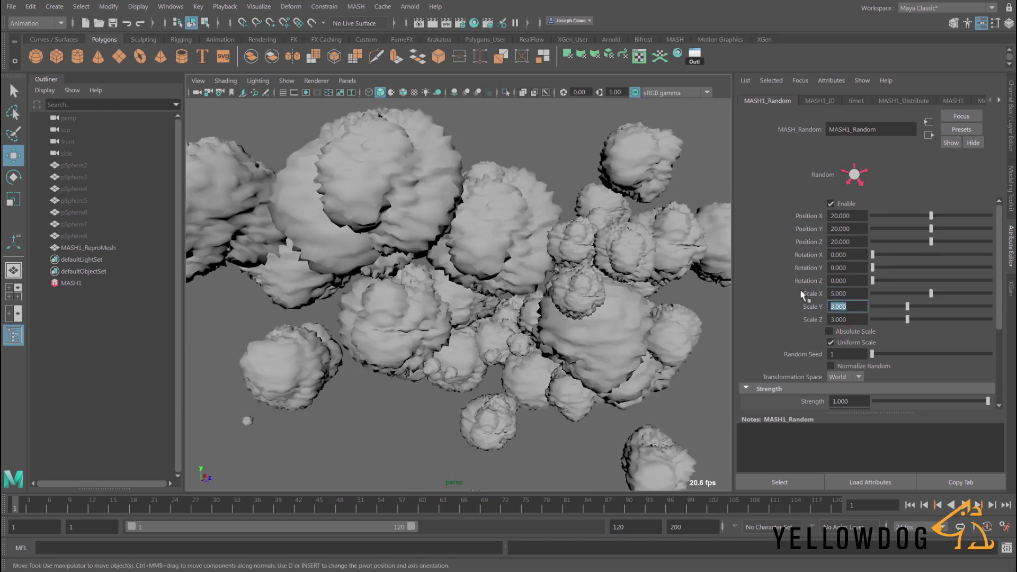
pyautogui.write('5')
pyautogui.press('Tab')
pyautogui.write('5')
pyautogui.press('Tab')
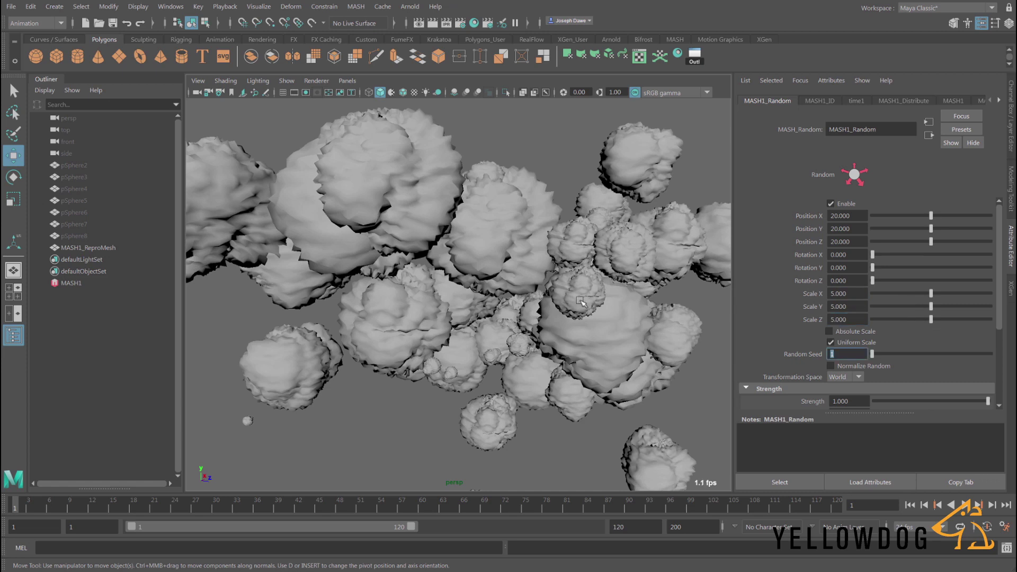
pyautogui.keyDown('alt'); pyautogui.moveTo(586, 288); pyautogui.dragTo(545, 290); pyautogui.keyUp('alt')
# Increase the Random node's Position X, Y and Z to 35
pyautogui.moveTo(852, 214); pyautogui.dragTo(794, 211)
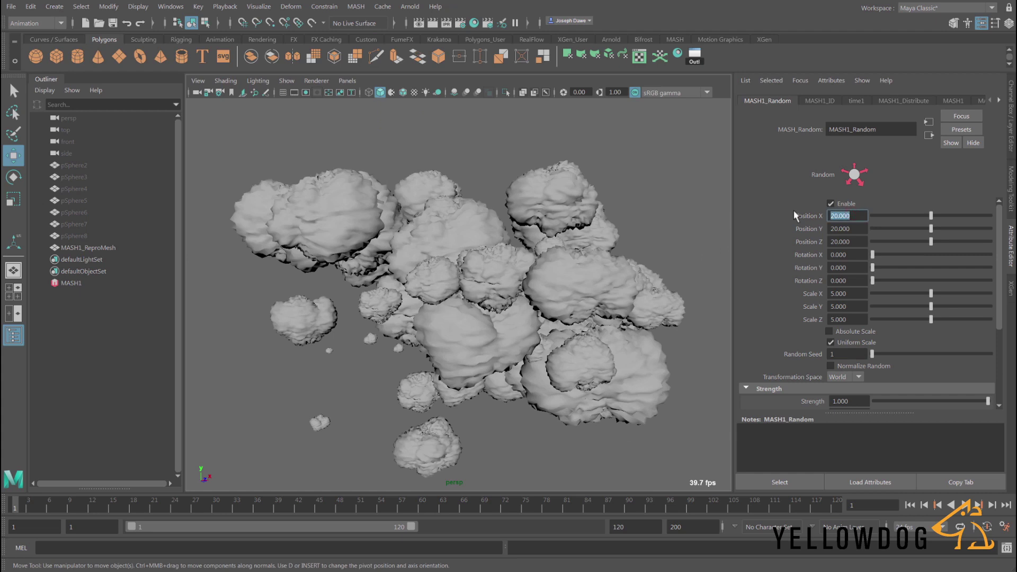
pyautogui.write('35')
pyautogui.press('Tab')
pyautogui.write('35')
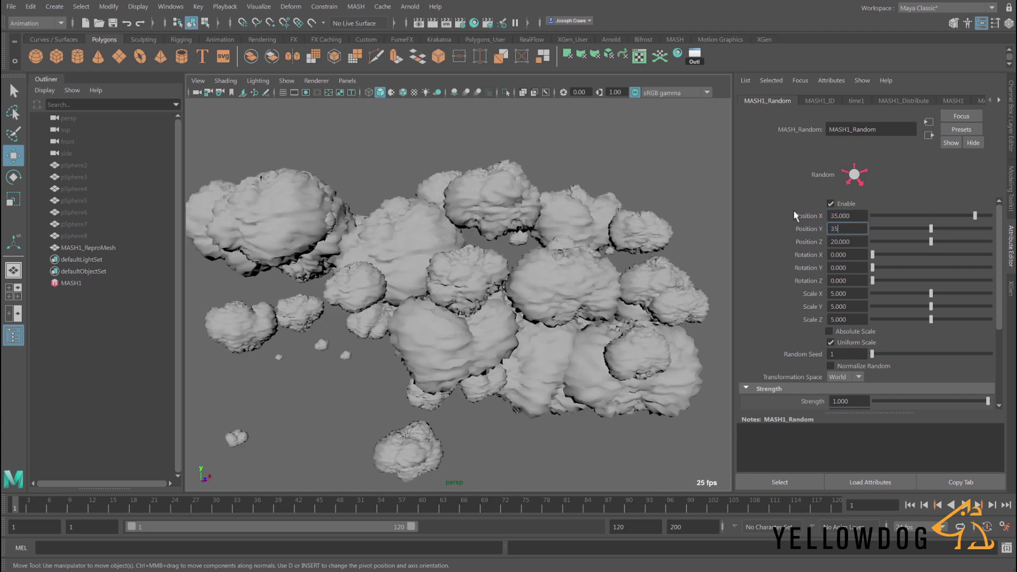
pyautogui.press('Tab')
pyautogui.write('35')
pyautogui.press('Return')
pyautogui.keyDown('alt'); pyautogui.moveTo(506, 290); pyautogui.dragTo(598, 290); pyautogui.keyUp('alt')
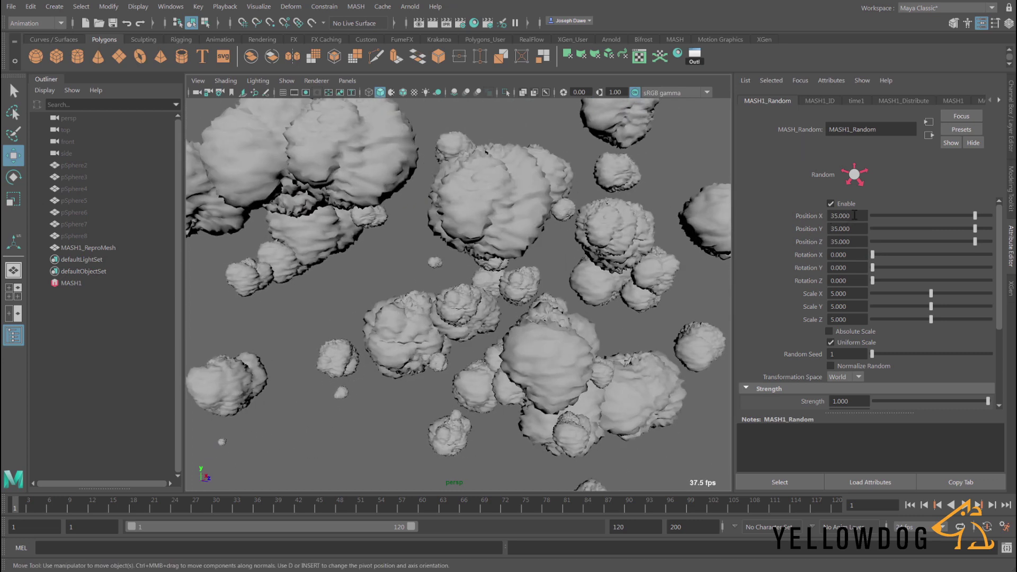
# Set the Random node's position values to X 30, Y 15 and Z 30
pyautogui.click(854, 215)
pyautogui.write('30')
pyautogui.press('Tab')
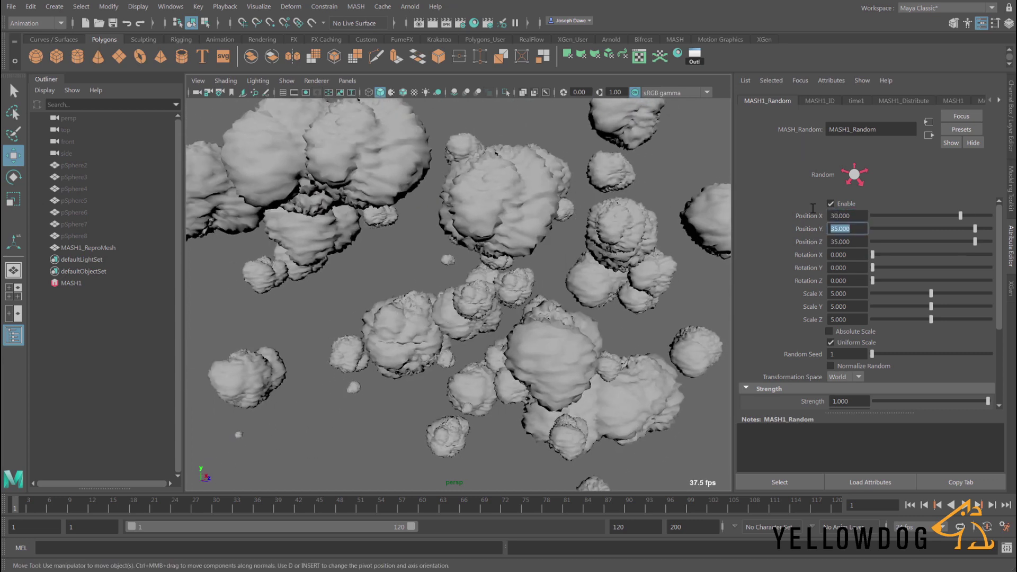
pyautogui.write('15')
pyautogui.press('Tab')
pyautogui.write('30')
pyautogui.press('Return')
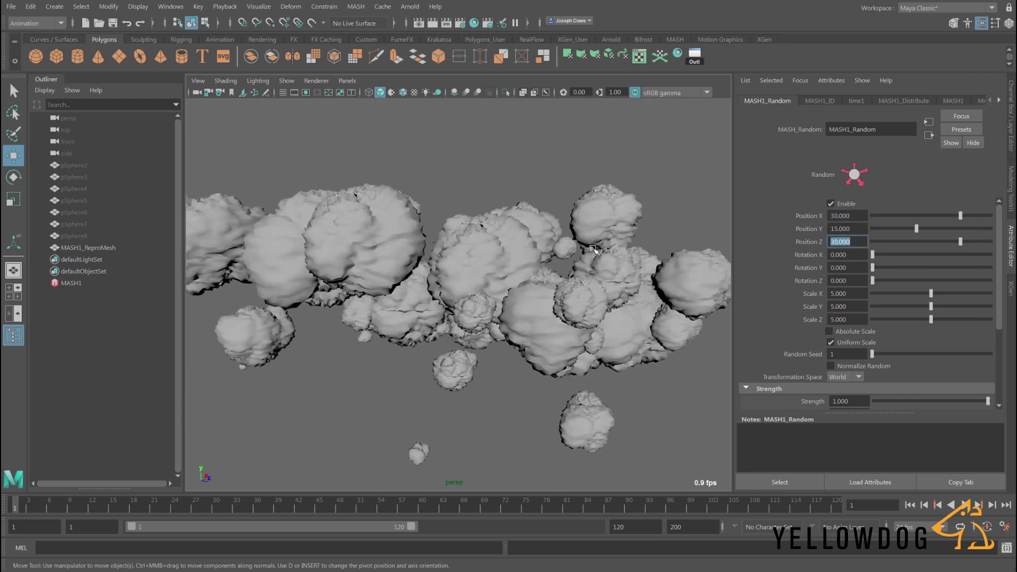
# Examine the randomised rock cluster from several angles, both close up and from a distance
pyautogui.keyDown('alt'); pyautogui.moveTo(591, 287); pyautogui.dragTo(421, 278); pyautogui.keyUp('alt')
pyautogui.keyDown('alt'); pyautogui.moveTo(421, 281); pyautogui.dragTo(609, 272, button='right'); pyautogui.keyUp('alt')
pyautogui.keyDown('alt'); pyautogui.moveTo(609, 271); pyautogui.dragTo(507, 279); pyautogui.keyUp('alt')
pyautogui.keyDown('alt'); pyautogui.moveTo(506, 279); pyautogui.dragTo(538, 277, button='right'); pyautogui.keyUp('alt')
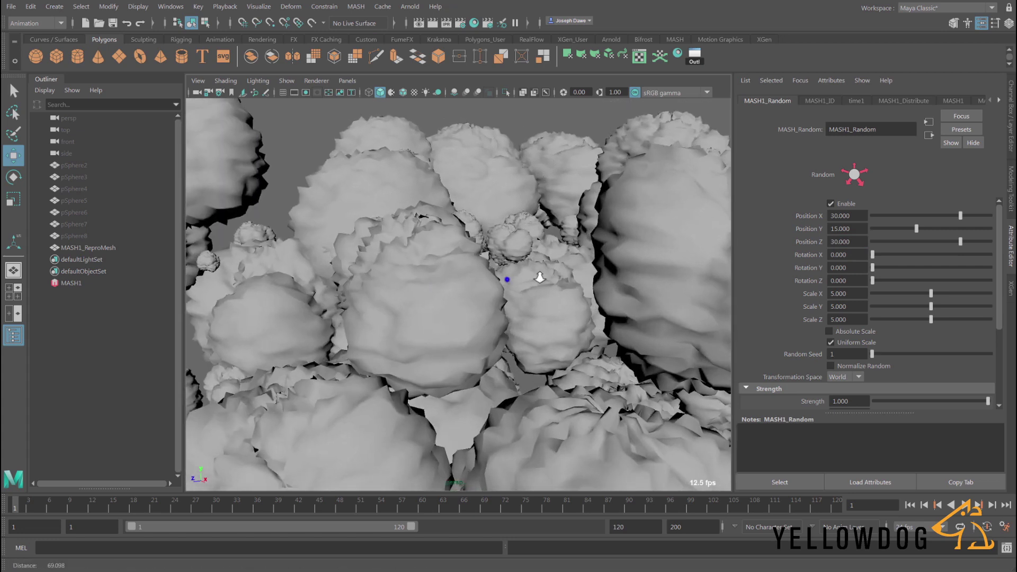
pyautogui.keyDown('alt'); pyautogui.moveTo(538, 275); pyautogui.dragTo(505, 278); pyautogui.keyUp('alt')
pyautogui.keyDown('alt'); pyautogui.moveTo(504, 276); pyautogui.dragTo(313, 290, button='right'); pyautogui.keyUp('alt')
pyautogui.keyDown('alt'); pyautogui.moveTo(384, 290); pyautogui.dragTo(424, 291); pyautogui.keyUp('alt')
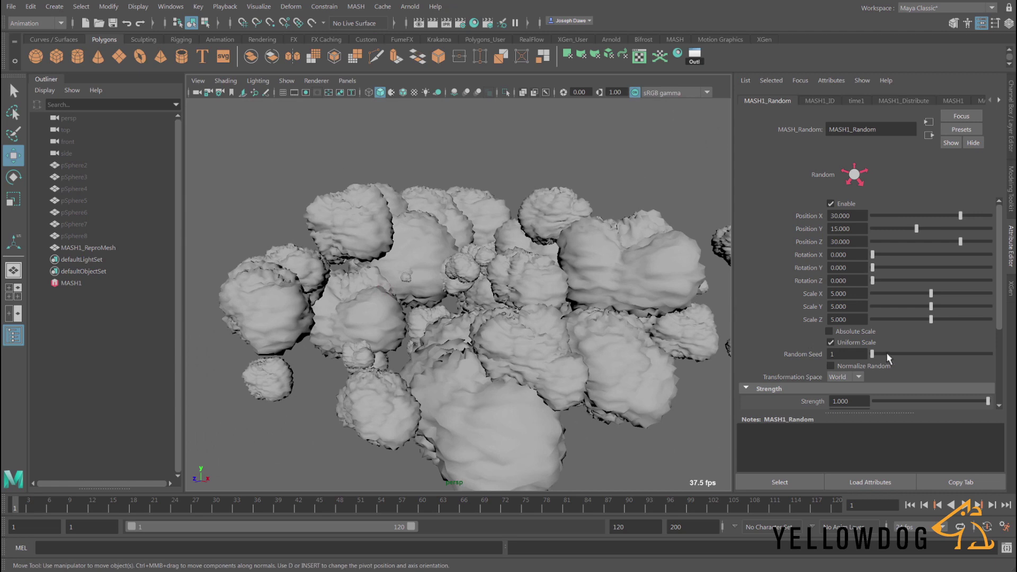
# Change the Random node's Random Seed to 10 and inspect the resulting rock arrangement
pyautogui.moveTo(876, 356); pyautogui.dragTo(882, 355)
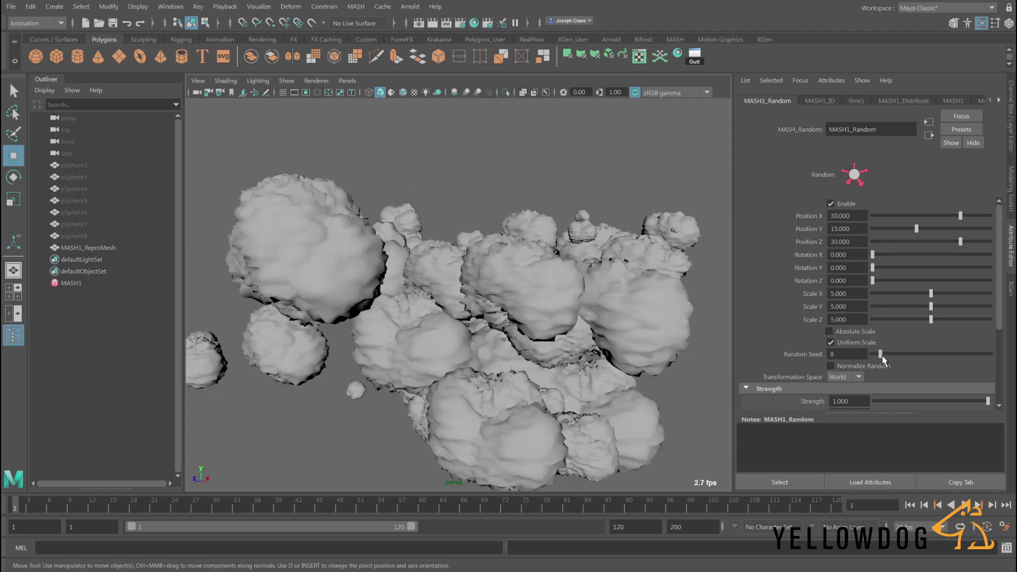
pyautogui.keyDown('alt'); pyautogui.moveTo(528, 320); pyautogui.dragTo(411, 318, button='right'); pyautogui.keyUp('alt')
pyautogui.keyDown('alt'); pyautogui.moveTo(411, 318); pyautogui.dragTo(393, 312); pyautogui.keyUp('alt')
pyautogui.scroll(8, 410, 315)
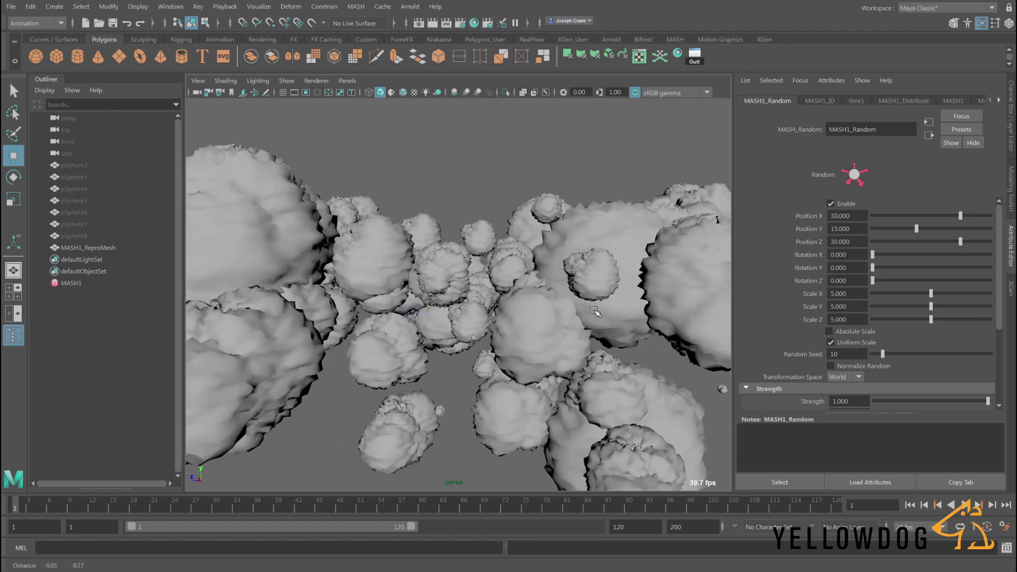
# Change the Random node's Random Seed to 19 and inspect the rocks up close
pyautogui.moveTo(886, 356); pyautogui.dragTo(895, 358)
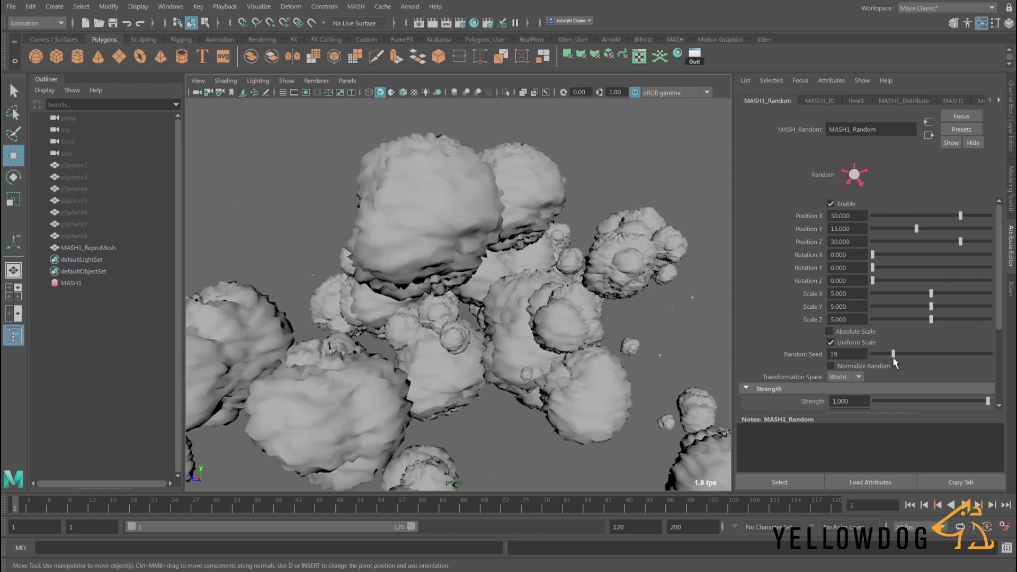
pyautogui.keyDown('alt'); pyautogui.moveTo(523, 353); pyautogui.dragTo(448, 333); pyautogui.keyUp('alt')
pyautogui.keyDown('alt'); pyautogui.moveTo(448, 333); pyautogui.dragTo(597, 340, button='right'); pyautogui.keyUp('alt')
pyautogui.keyDown('alt'); pyautogui.moveTo(597, 340); pyautogui.dragTo(455, 339); pyautogui.keyUp('alt')
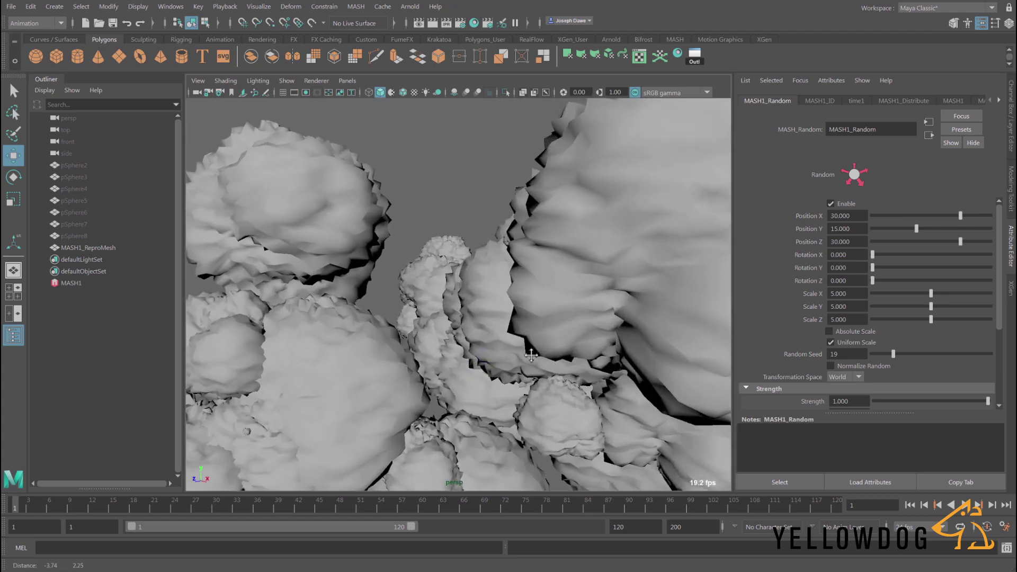
# Examine the new rock arrangement from several angles, both close up and from a distance
pyautogui.keyDown('alt'); pyautogui.moveTo(454, 339); pyautogui.dragTo(526, 311, button='right'); pyautogui.keyUp('alt')
pyautogui.keyDown('alt'); pyautogui.moveTo(526, 311); pyautogui.dragTo(502, 370, button='middle'); pyautogui.keyUp('alt')
pyautogui.keyDown('alt'); pyautogui.moveTo(501, 366); pyautogui.dragTo(551, 377); pyautogui.keyUp('alt')
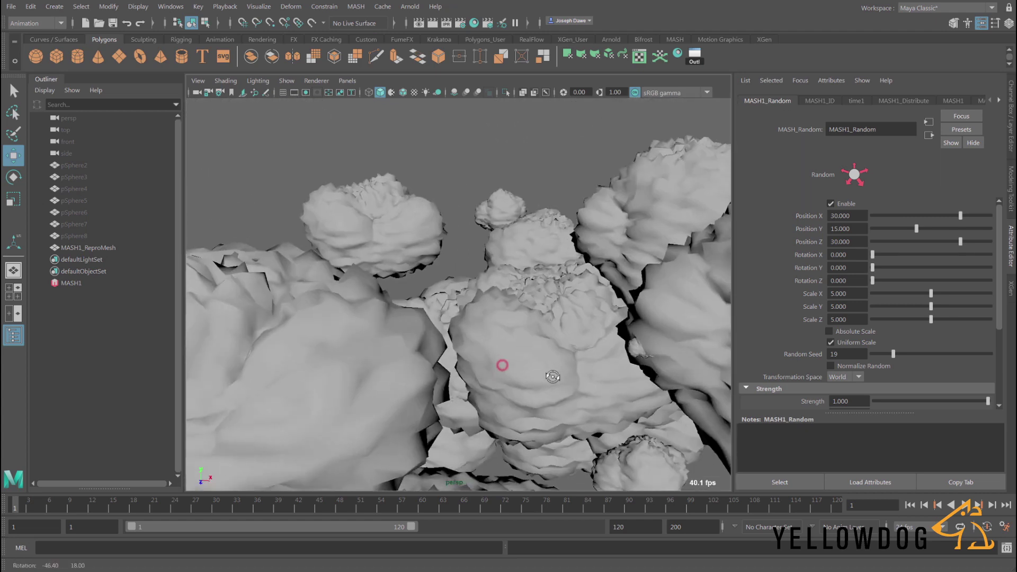
pyautogui.keyDown('alt'); pyautogui.moveTo(530, 326); pyautogui.dragTo(521, 379, button='middle'); pyautogui.keyUp('alt')
pyautogui.keyDown('alt'); pyautogui.moveTo(522, 379); pyautogui.dragTo(460, 347); pyautogui.keyUp('alt')
pyautogui.keyDown('alt'); pyautogui.moveTo(458, 346); pyautogui.dragTo(466, 286, button='middle'); pyautogui.keyUp('alt')
pyautogui.keyDown('alt'); pyautogui.moveTo(465, 286); pyautogui.dragTo(674, 338); pyautogui.keyUp('alt')
pyautogui.moveTo(452, 289)
pyautogui.keyDown('alt'); pyautogui.mouseDown(button='right')
pyautogui.moveTo(513, 291)
pyautogui.moveTo(415, 291)
pyautogui.moveTo(465, 292)
pyautogui.mouseUp(button='right'); pyautogui.keyUp('alt')
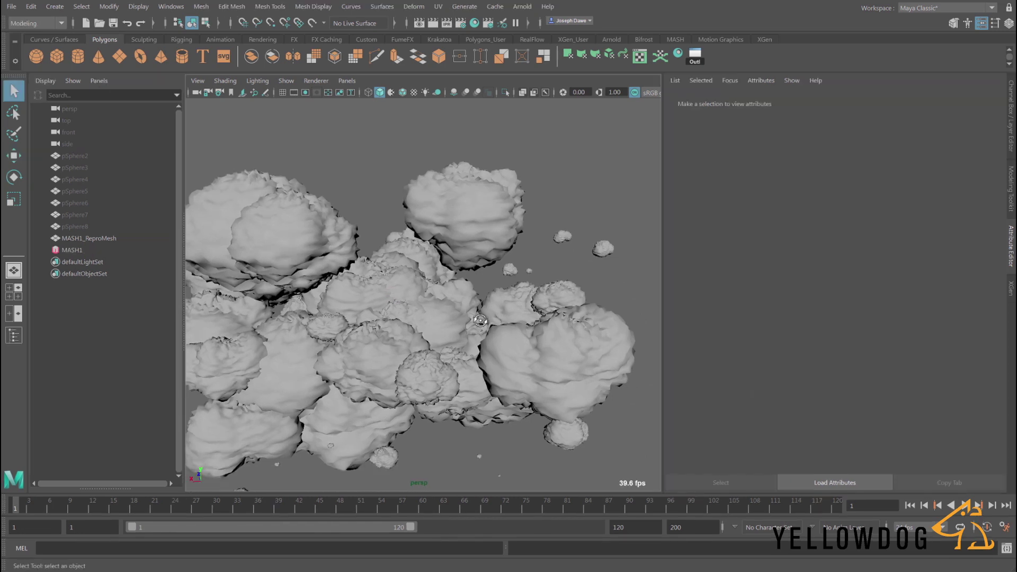
pyautogui.keyDown('alt'); pyautogui.moveTo(481, 320); pyautogui.dragTo(468, 320); pyautogui.keyUp('alt')
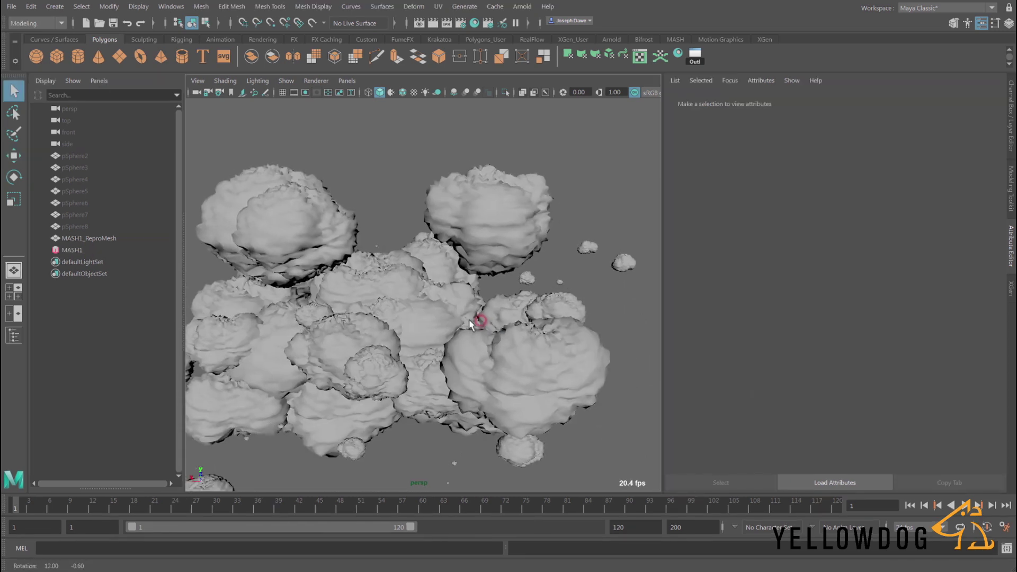
pyautogui.keyDown('alt'); pyautogui.moveTo(416, 314); pyautogui.dragTo(472, 312, button='right'); pyautogui.keyUp('alt')
# Create a Bifrost Aero simulation that uses MASH1_ReproMesh as its emitter
pyautogui.click(88, 240)
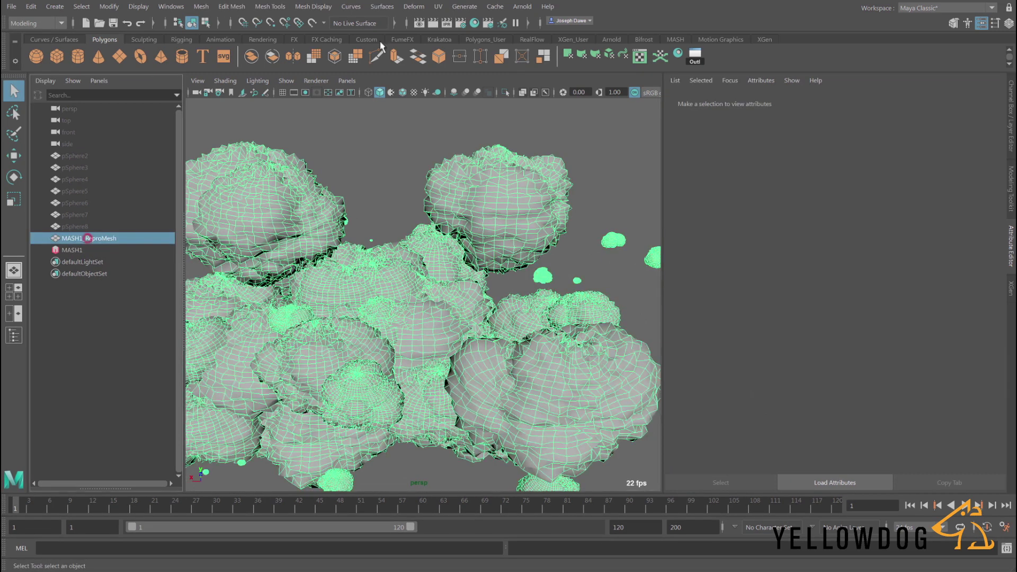
pyautogui.click(59, 23)
pyautogui.click(43, 71)
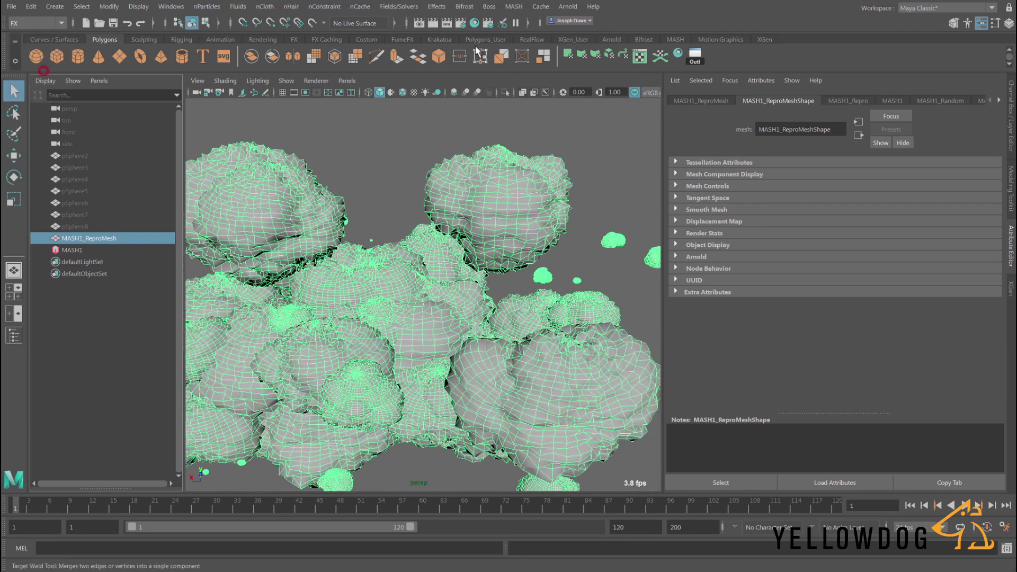
pyautogui.click(463, 6)
pyautogui.moveTo(510, 215)
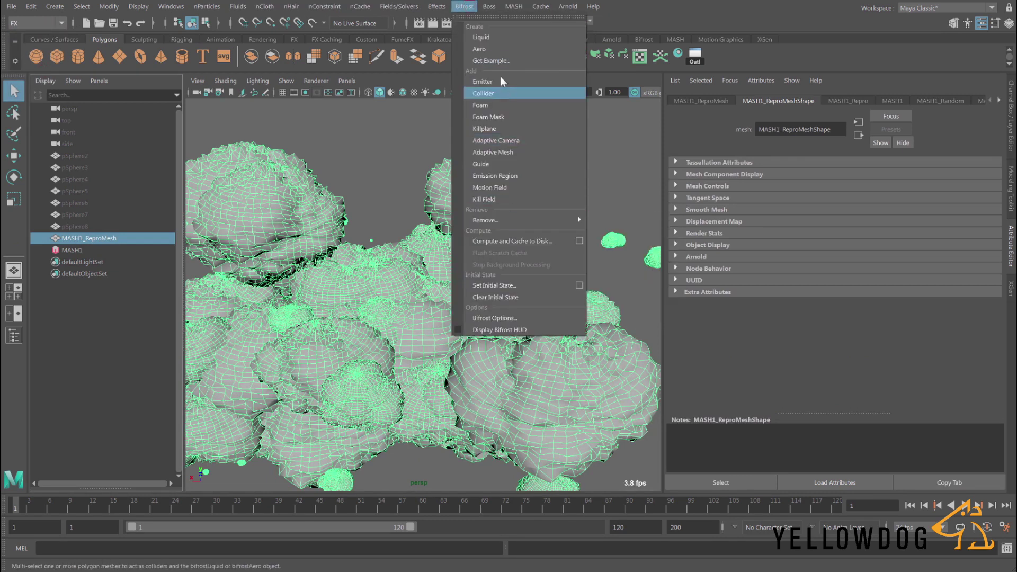
pyautogui.click(480, 49)
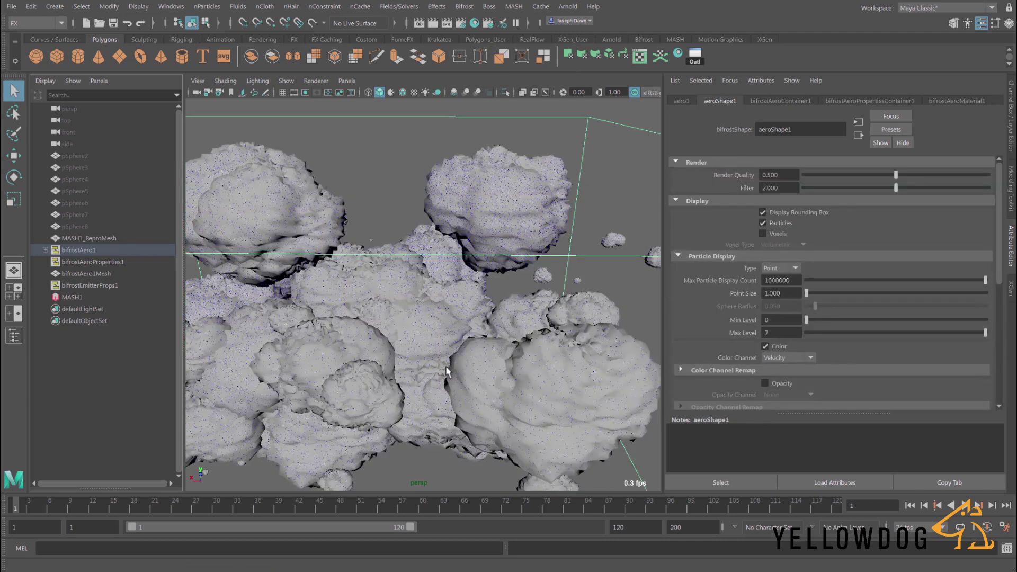
# Hide MASH1_ReproMesh and show its Bifrost emitter properties
pyautogui.click(82, 240)
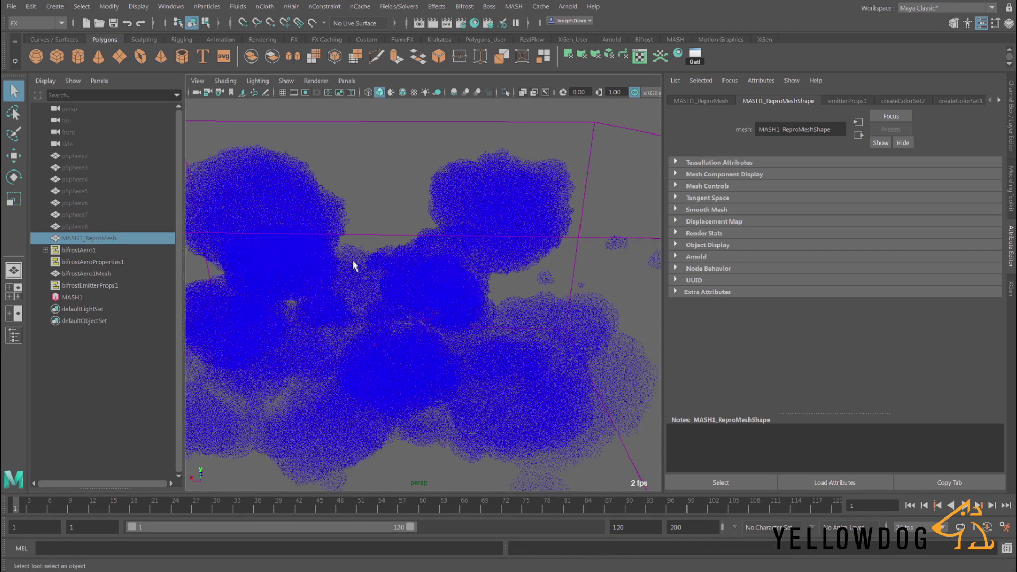
pyautogui.click(837, 101)
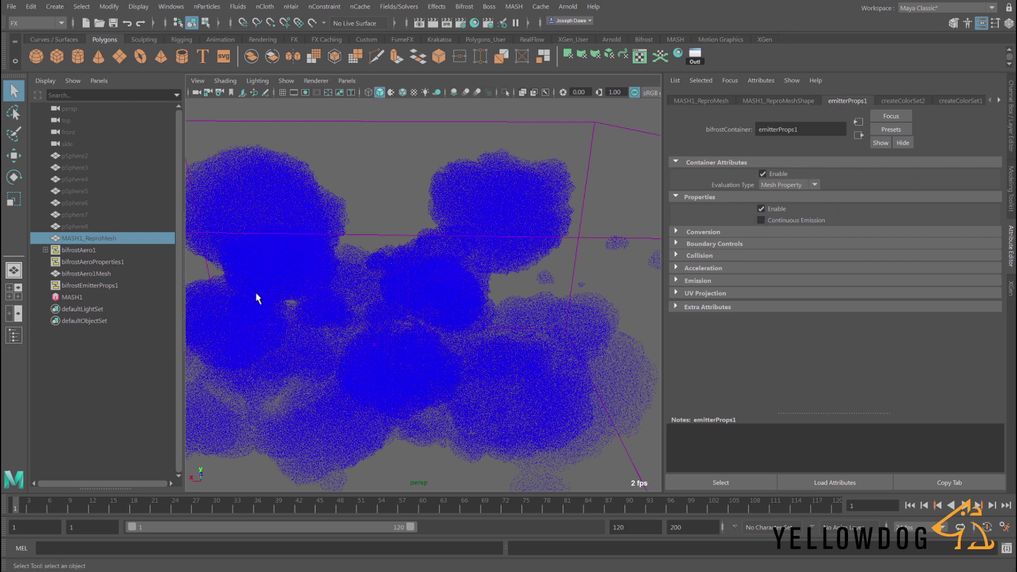
# Review bifrostAero1's solver properties, including gravity and resolution, and its container's simulation settings
pyautogui.click(77, 250)
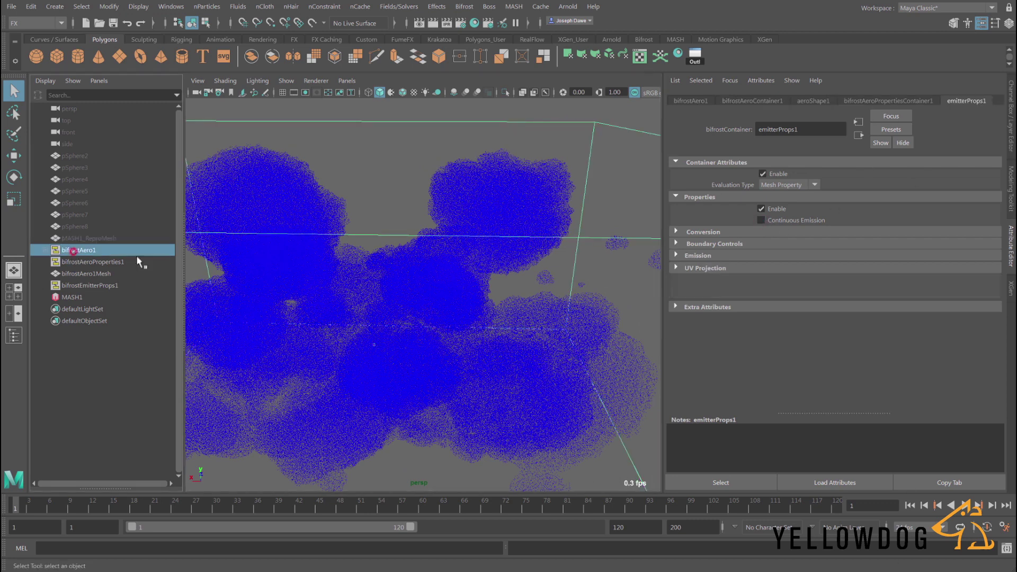
pyautogui.click(761, 102)
pyautogui.click(861, 102)
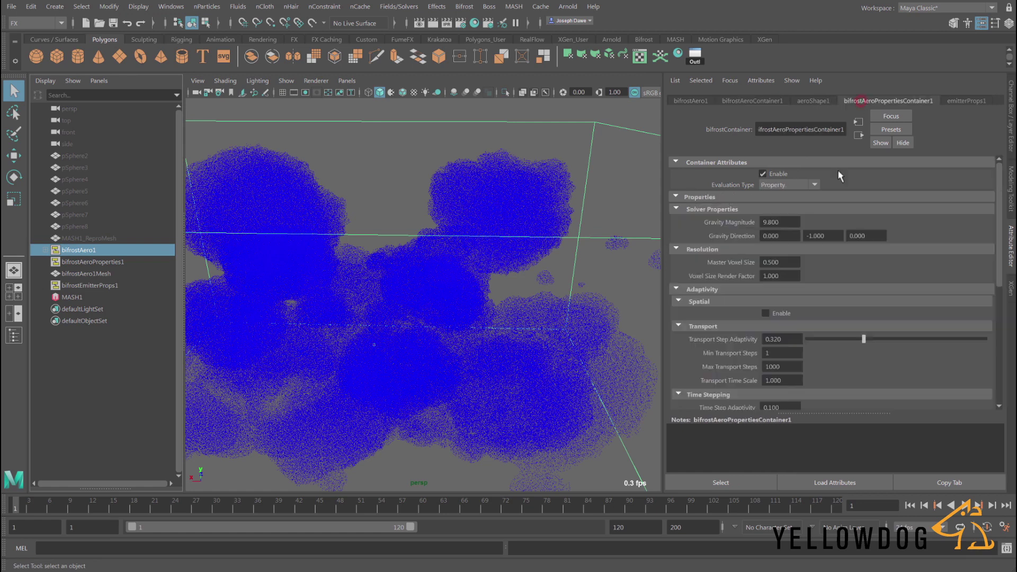
pyautogui.click(789, 222)
pyautogui.click(767, 104)
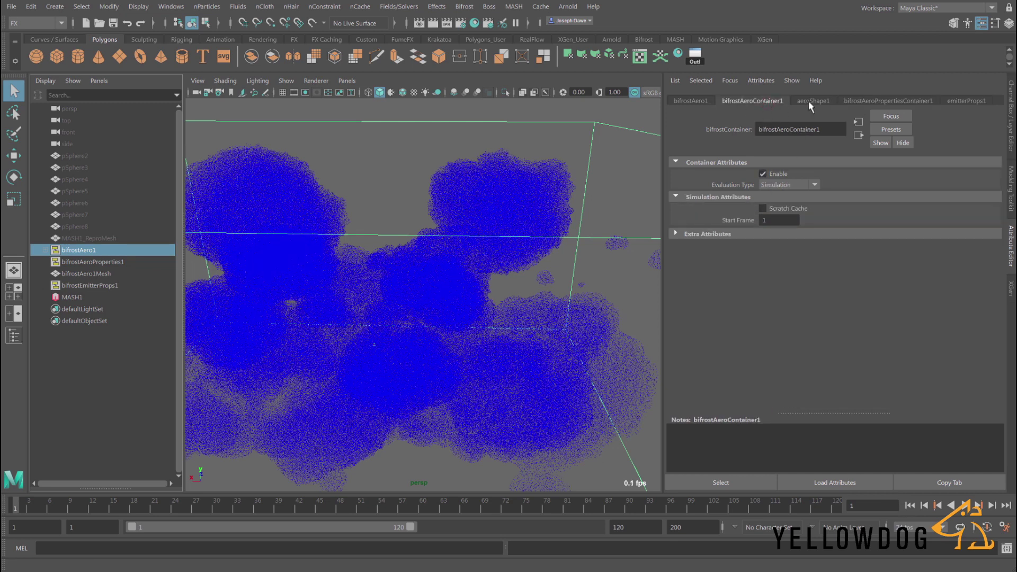
# Turn off particle display for the aero shape and show it as volumetric voxels
pyautogui.click(809, 100)
pyautogui.click(764, 223)
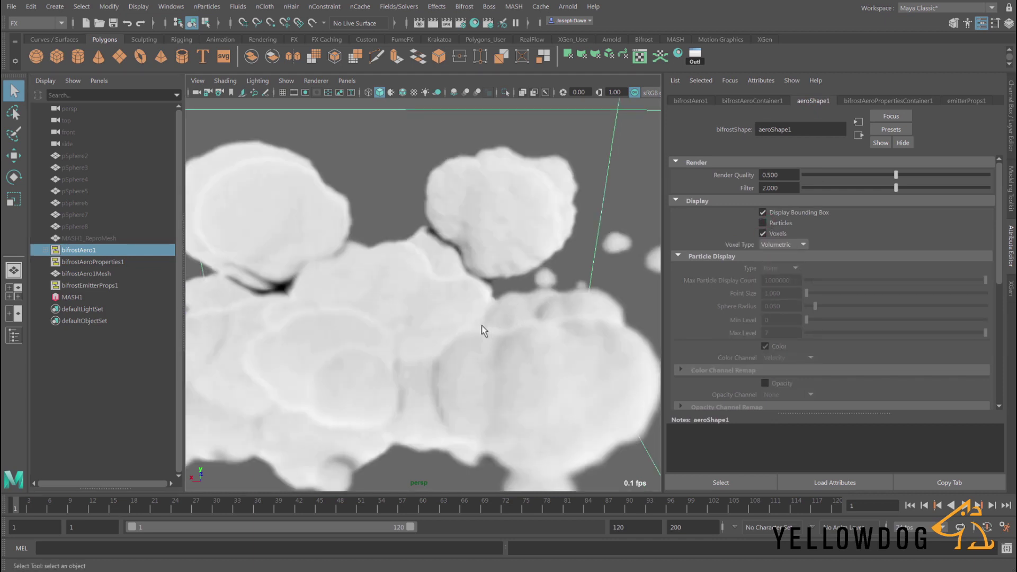
pyautogui.moveTo(481, 327)
pyautogui.keyDown('alt'); pyautogui.mouseDown()
pyautogui.moveTo(392, 320)
pyautogui.moveTo(511, 318)
pyautogui.moveTo(463, 324)
pyautogui.mouseUp(); pyautogui.keyUp('alt')
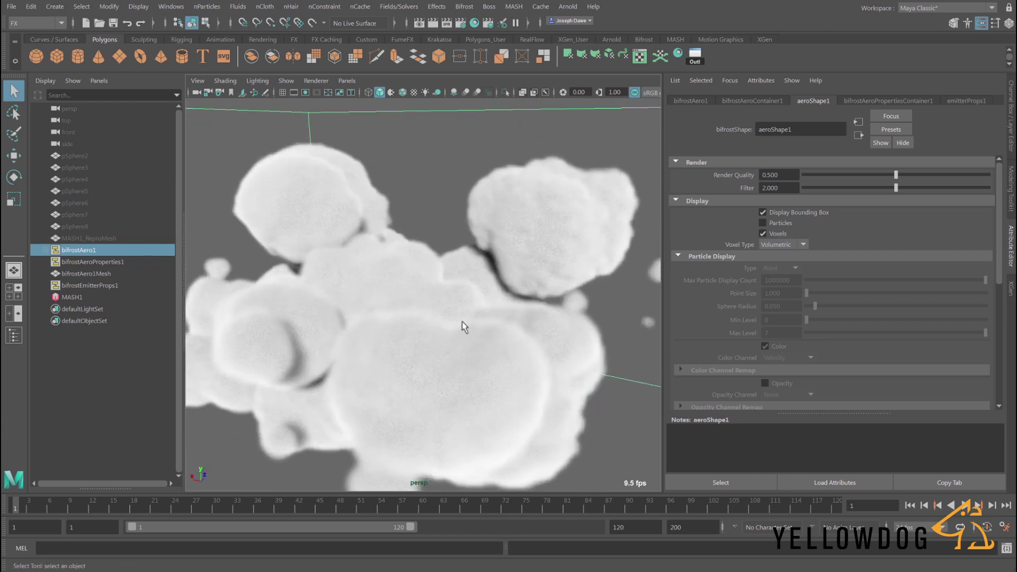
# Set the aero1 material's emission intensity to 0.790 and lighten its emission color slightly from black
pyautogui.click(846, 102)
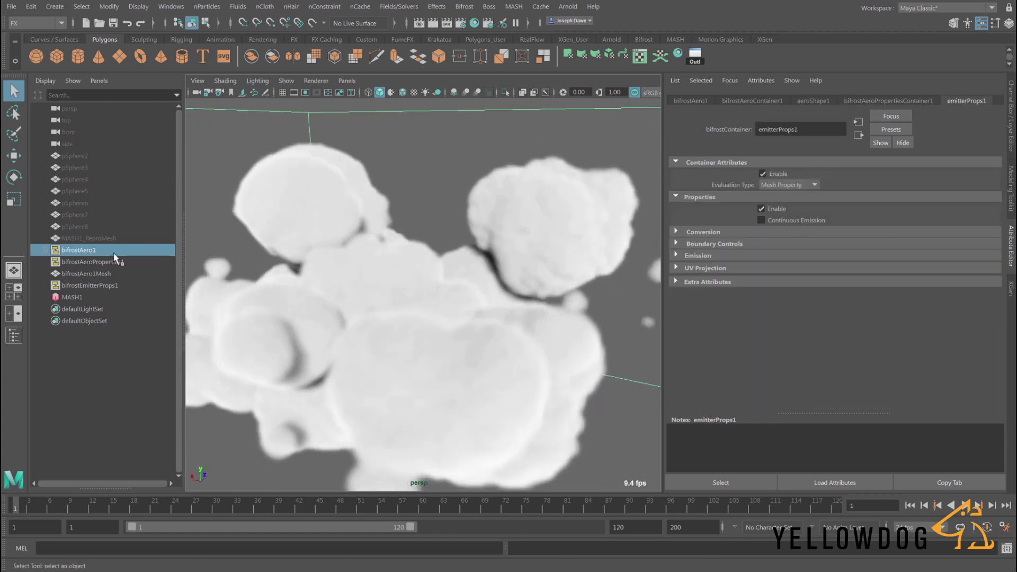
pyautogui.click(46, 250)
pyautogui.moveTo(74, 263); pyautogui.dragTo(181, 258)
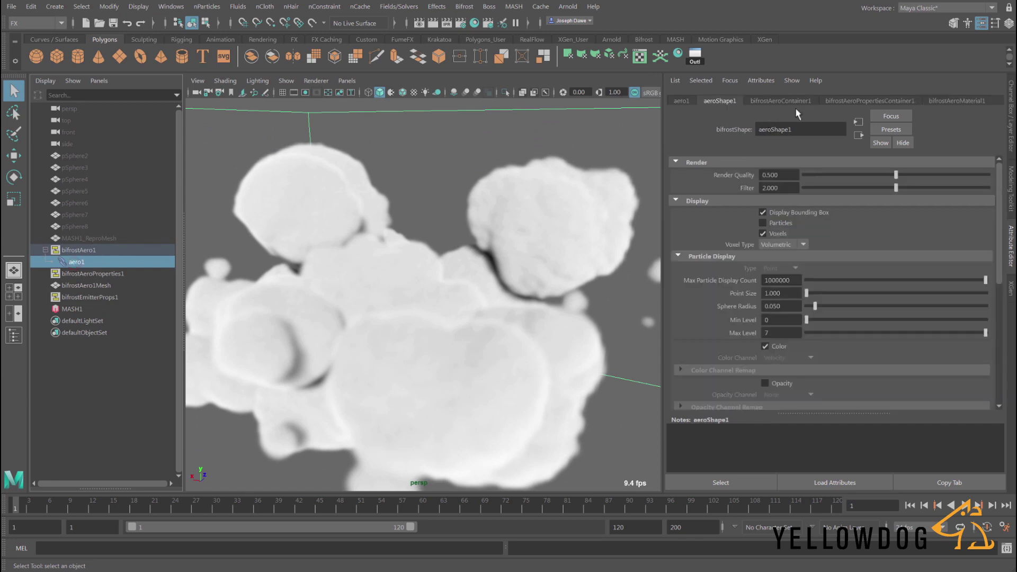
pyautogui.scroll(-3, 830, 103)
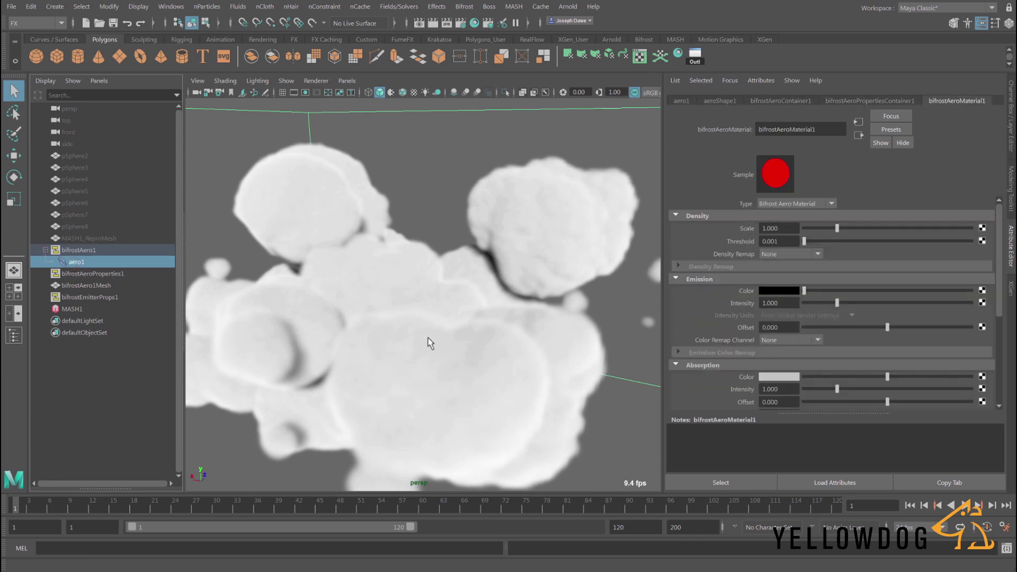
pyautogui.keyDown('alt'); pyautogui.moveTo(430, 343); pyautogui.dragTo(431, 333); pyautogui.keyUp('alt')
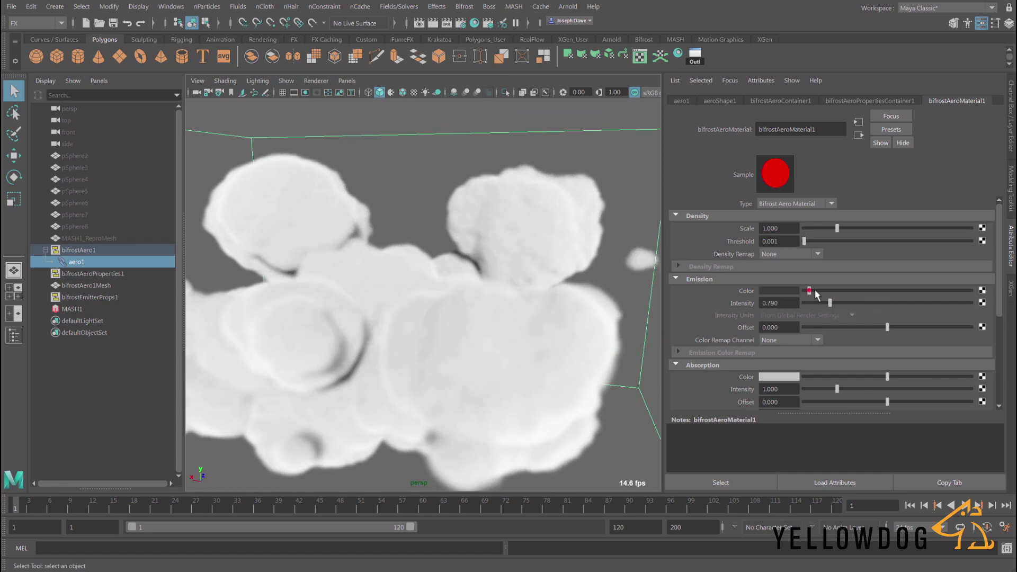
pyautogui.moveTo(814, 289)
pyautogui.mouseDown()
pyautogui.moveTo(874, 291)
pyautogui.moveTo(809, 295)
pyautogui.mouseUp()
pyautogui.moveTo(508, 315)
pyautogui.keyDown('alt'); pyautogui.mouseDown()
pyautogui.moveTo(518, 306)
pyautogui.moveTo(504, 309)
pyautogui.mouseUp(); pyautogui.keyUp('alt')
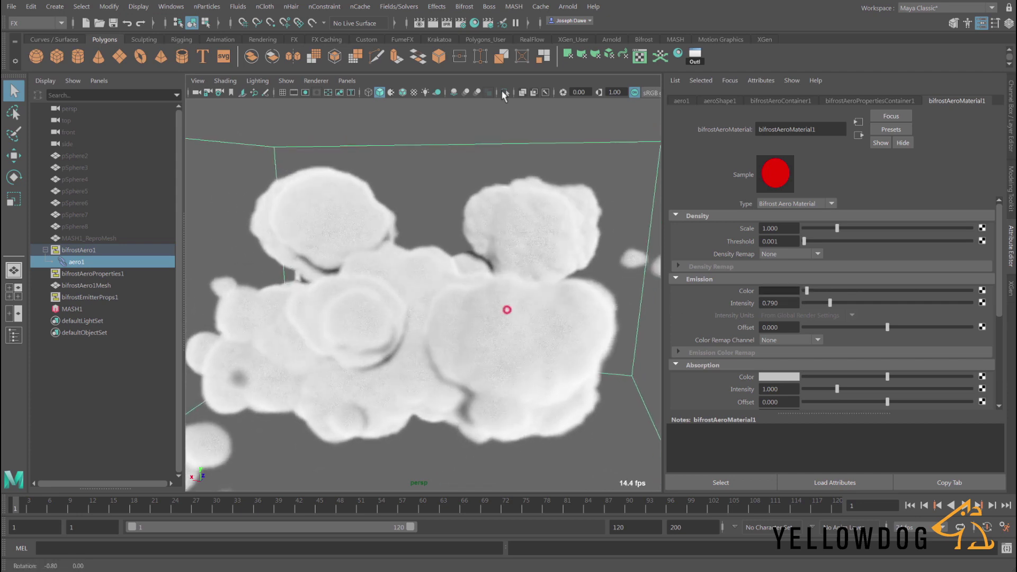
# Add an Arnold Physical Sky light to the scene
pyautogui.click(568, 7)
pyautogui.moveTo(580, 66)
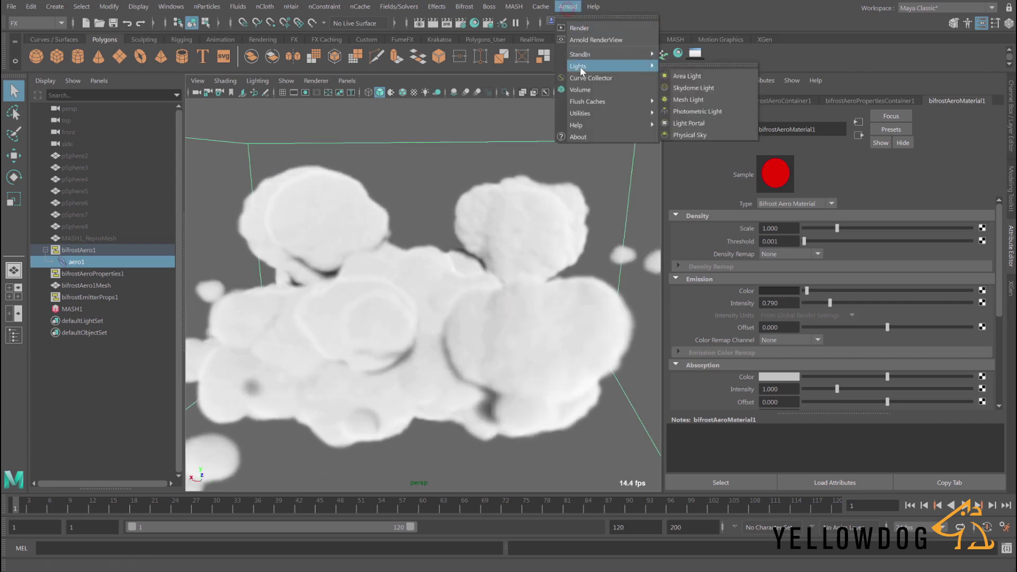
pyautogui.click(707, 136)
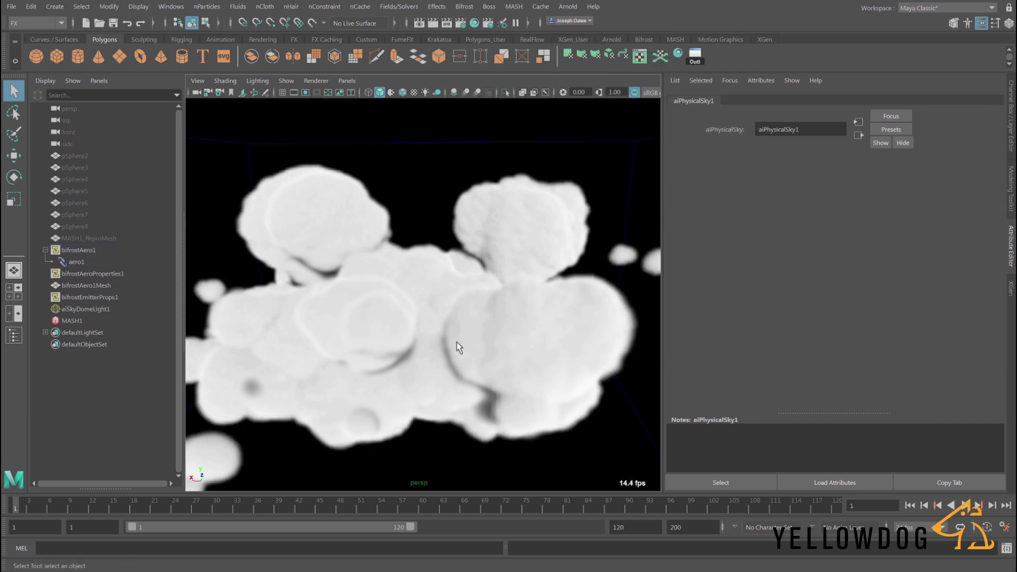
pyautogui.keyDown('alt'); pyautogui.moveTo(491, 324); pyautogui.dragTo(476, 320); pyautogui.keyUp('alt')
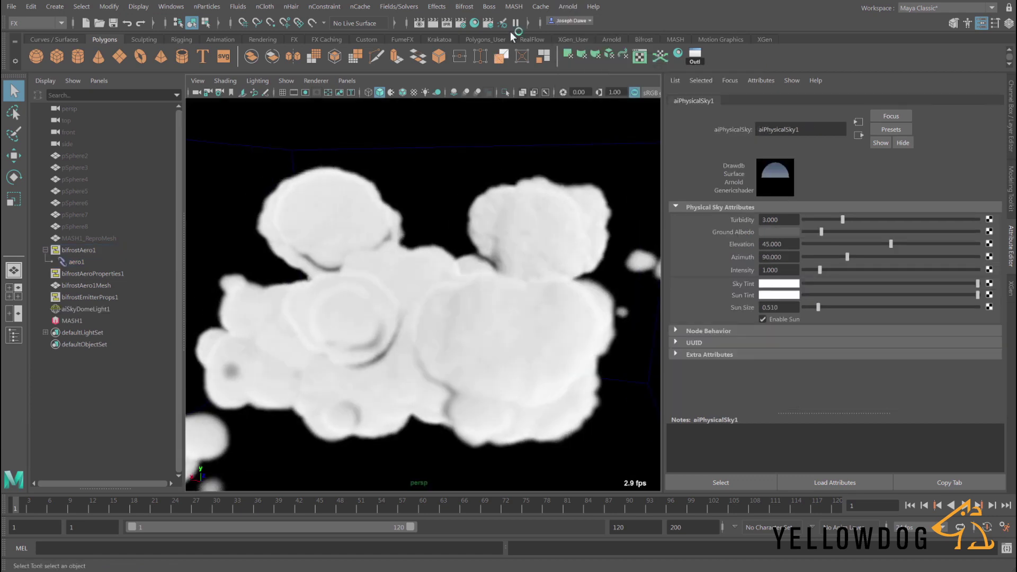
# Start a live IPR render of the volume in a narrowed Arnold RenderView placed beside the viewport
pyautogui.click(567, 7)
pyautogui.click(583, 40)
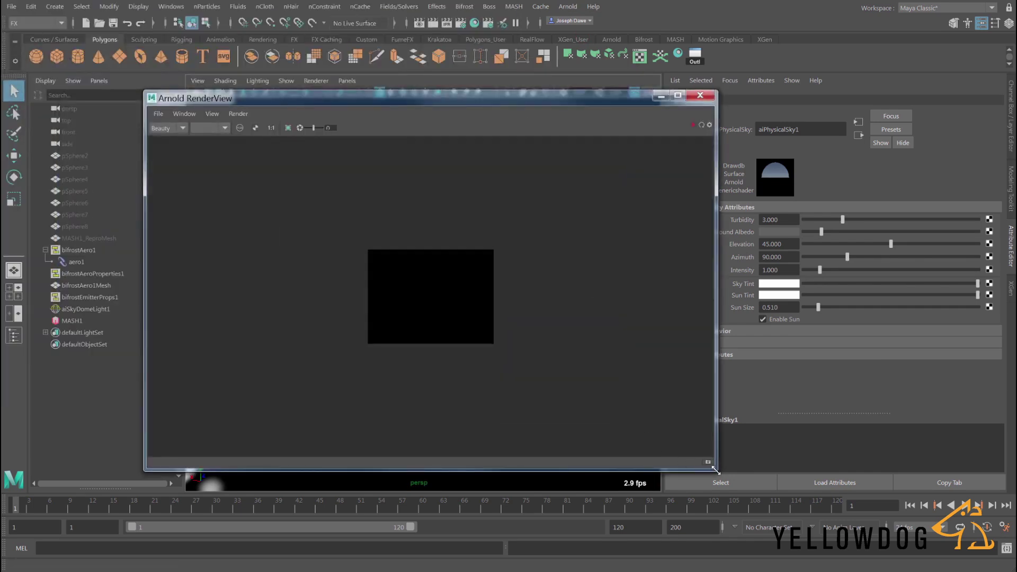
pyautogui.moveTo(715, 469); pyautogui.dragTo(374, 449)
pyautogui.click(238, 113)
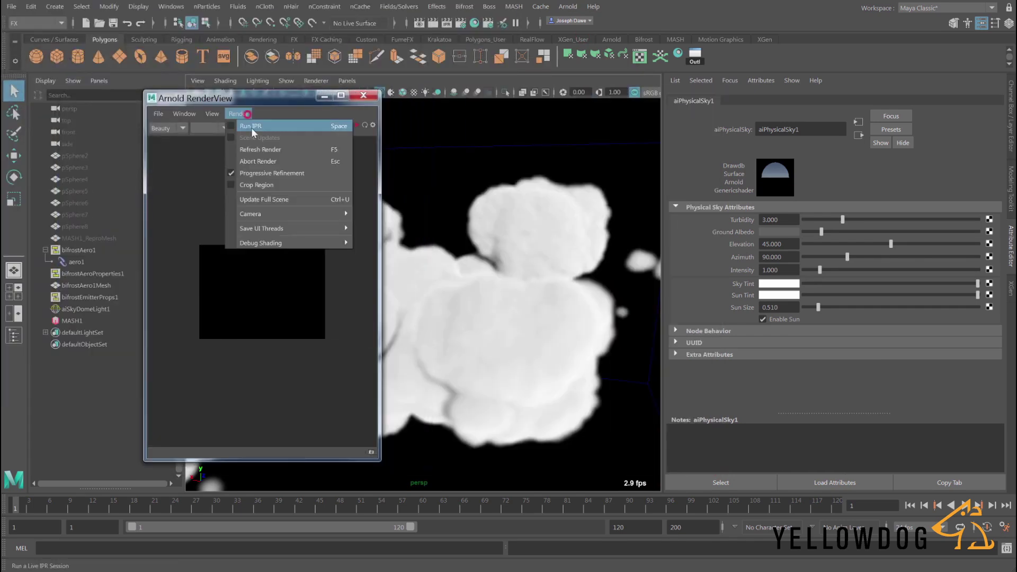
pyautogui.click(238, 124)
pyautogui.moveTo(284, 104); pyautogui.dragTo(209, 94)
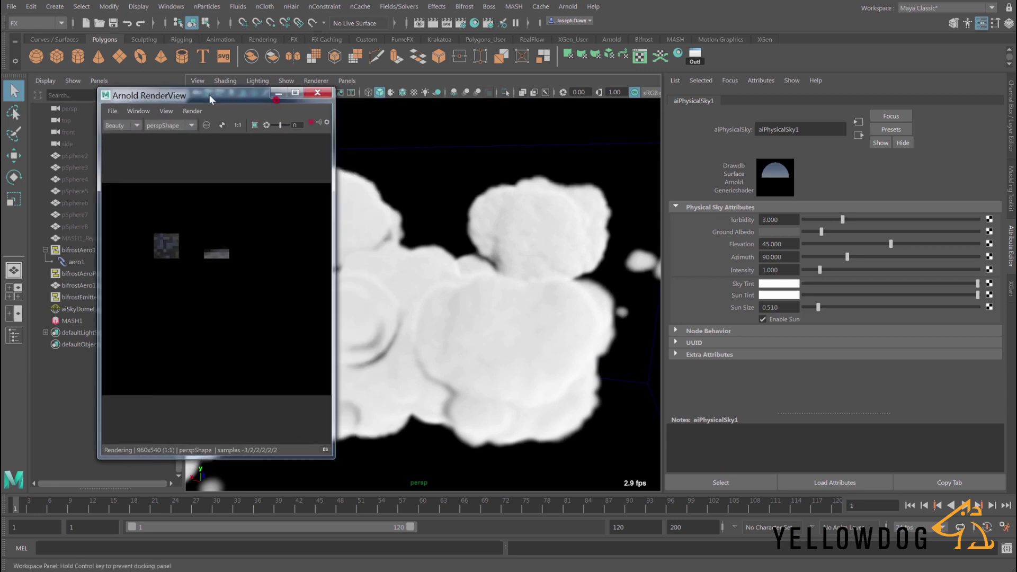
pyautogui.keyDown('alt'); pyautogui.moveTo(488, 306); pyautogui.dragTo(409, 318); pyautogui.keyUp('alt')
pyautogui.keyDown('alt'); pyautogui.moveTo(423, 313); pyautogui.dragTo(349, 218, button='right'); pyautogui.keyUp('alt')
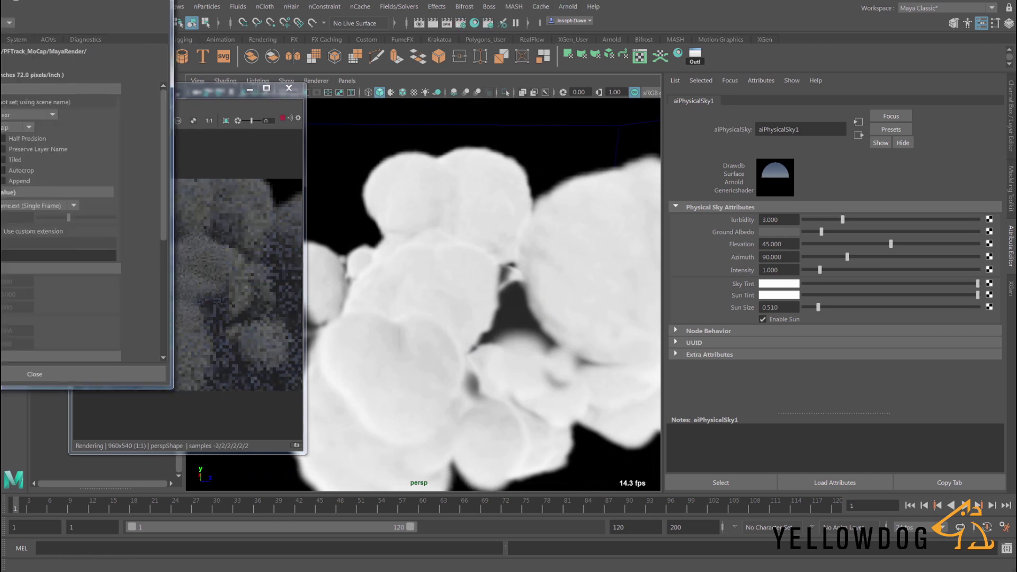
# Assign aiPhysicalSky1 as the Environment background in the Arnold render settings
pyautogui.moveTo(15, 1); pyautogui.dragTo(503, 93)
pyautogui.click(474, 144)
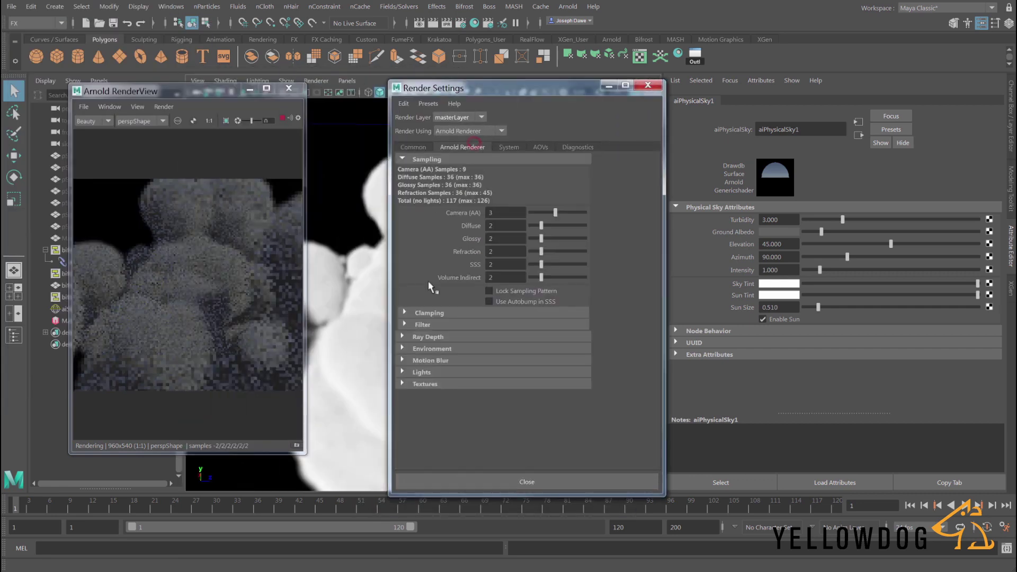
pyautogui.click(429, 349)
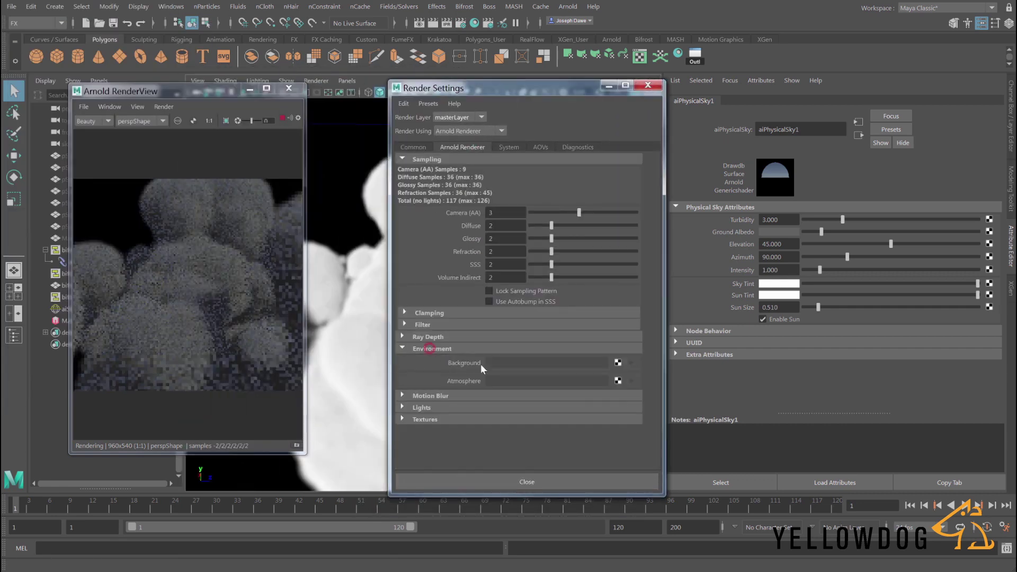
pyautogui.click(618, 363)
pyautogui.click(643, 372)
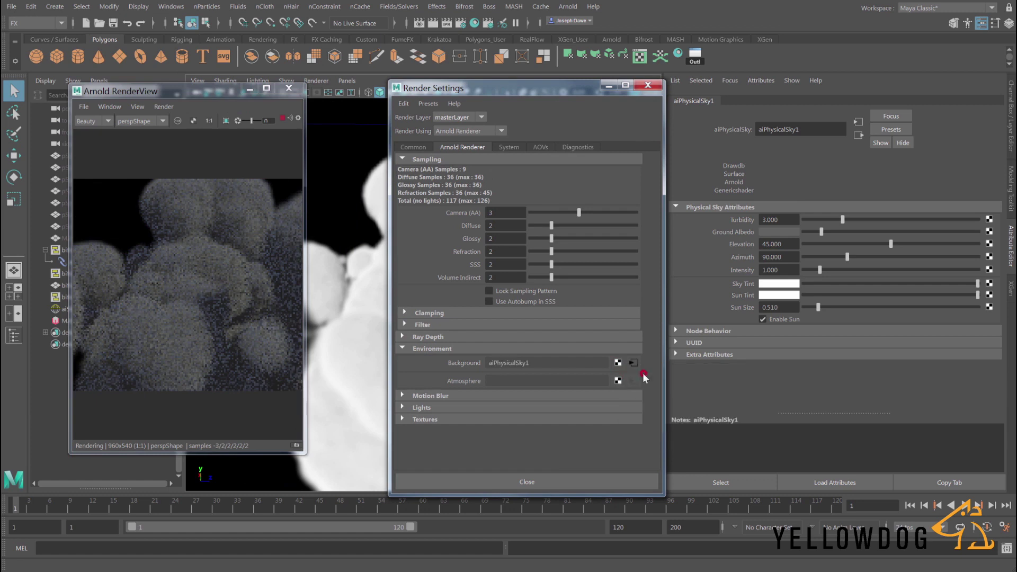
pyautogui.click(649, 87)
# Frame the whole cloud from a distance and check it against the sky in the live render
pyautogui.keyDown('alt'); pyautogui.moveTo(480, 273); pyautogui.dragTo(465, 268); pyautogui.keyUp('alt')
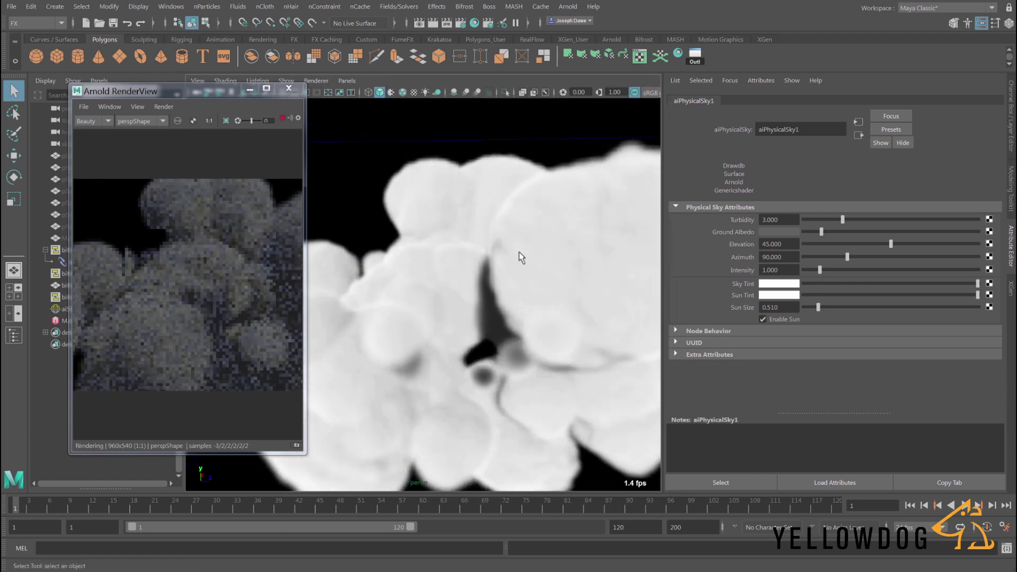
pyautogui.keyDown('alt'); pyautogui.moveTo(513, 252); pyautogui.dragTo(374, 259, button='right'); pyautogui.keyUp('alt')
pyautogui.keyDown('alt'); pyautogui.moveTo(513, 253); pyautogui.dragTo(444, 273); pyautogui.keyUp('alt')
pyautogui.keyDown('alt'); pyautogui.moveTo(534, 297); pyautogui.dragTo(371, 300, button='right'); pyautogui.keyUp('alt')
pyautogui.keyDown('alt'); pyautogui.moveTo(453, 298); pyautogui.dragTo(457, 299); pyautogui.keyUp('alt')
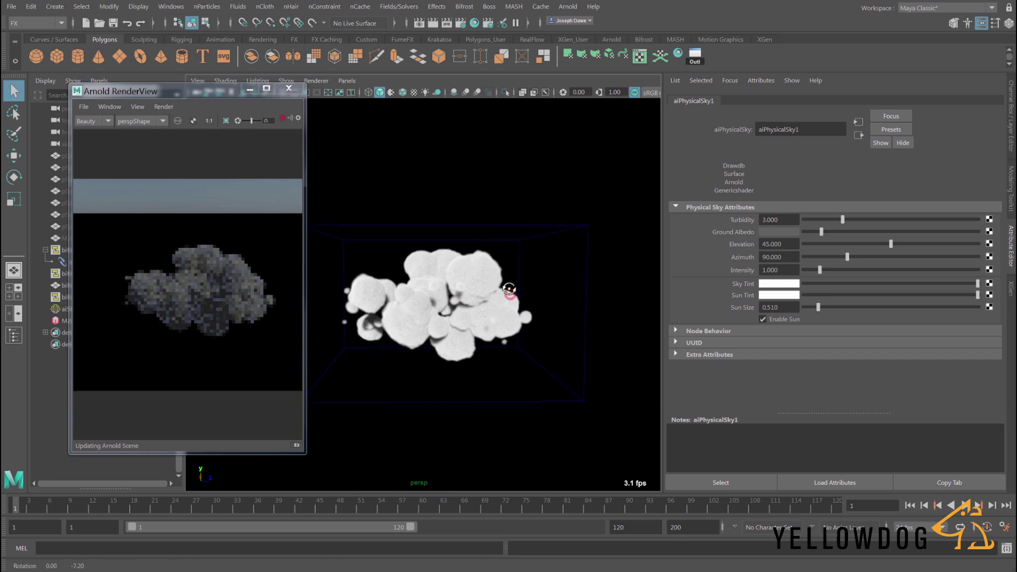
pyautogui.keyDown('alt'); pyautogui.moveTo(509, 294); pyautogui.dragTo(540, 266, button='right'); pyautogui.keyUp('alt')
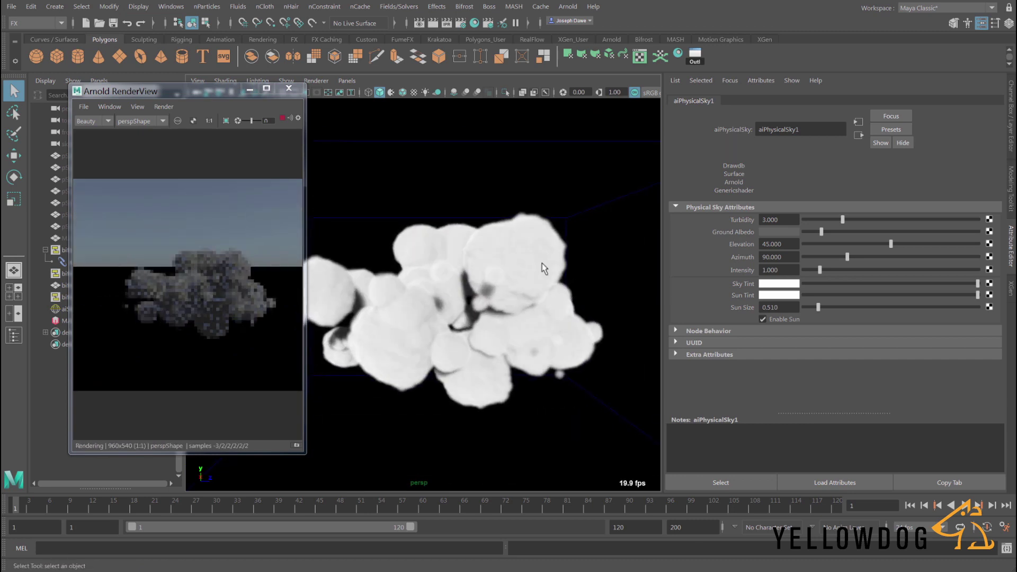
# Try -1 and 1 as the second value of the physical sky's Z vector in its extra attributes
pyautogui.click(711, 355)
pyautogui.scroll(-3, 704, 366)
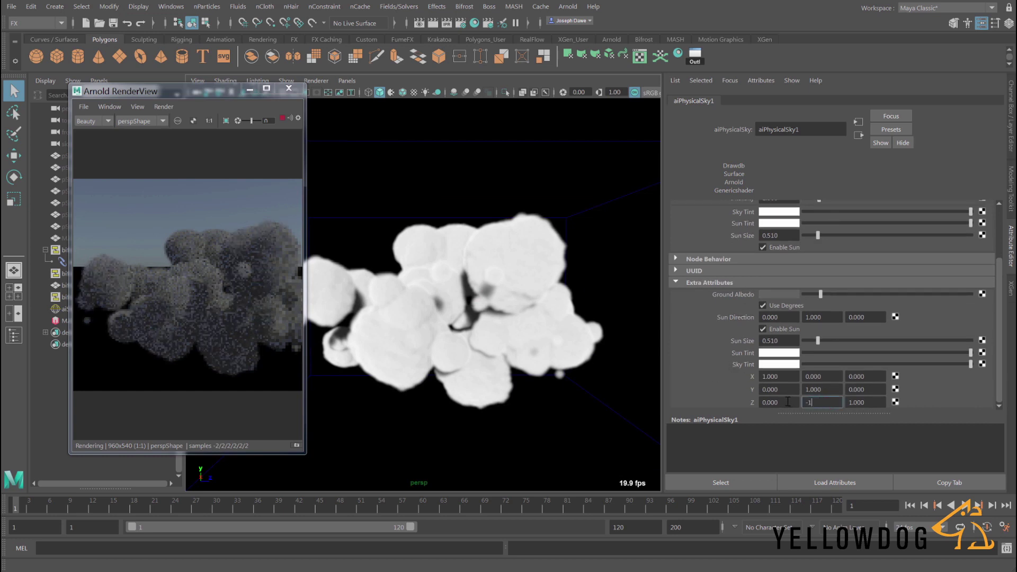
pyautogui.press('Return')
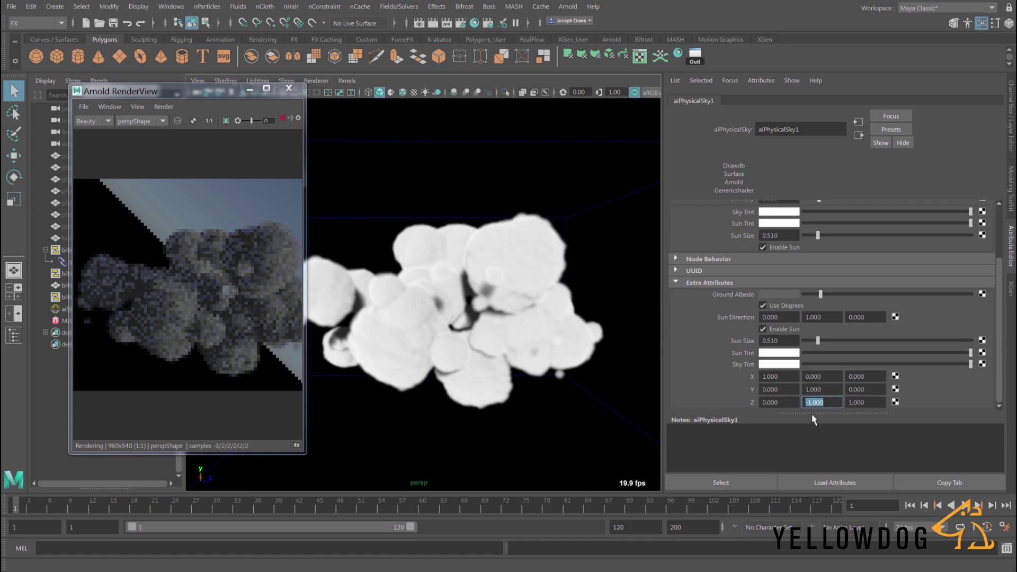
pyautogui.write('1')
pyautogui.press('Return')
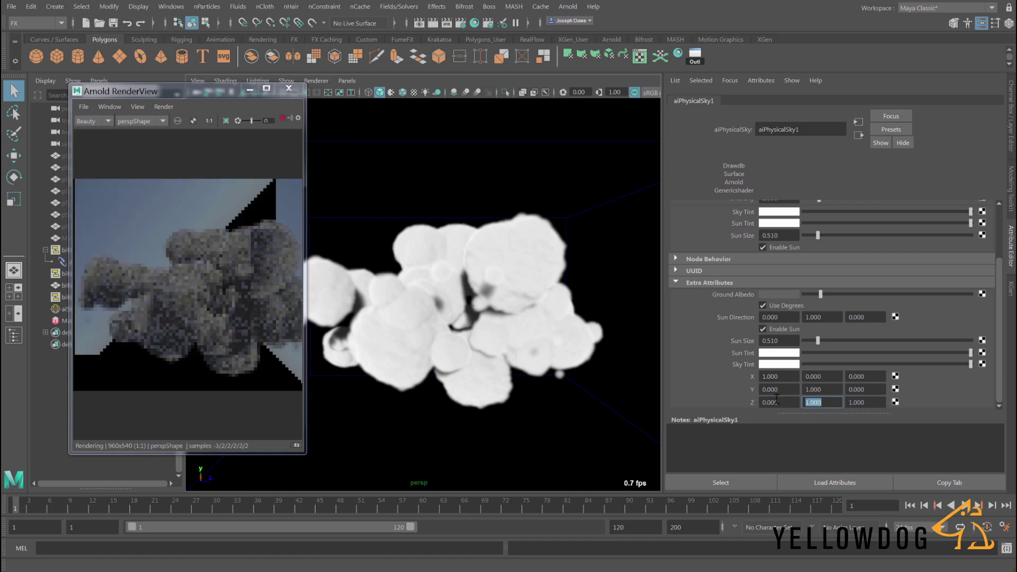
# View the cloud from a closer angle and widen the Arnold RenderView so the full render frame shows over the viewport
pyautogui.keyDown('alt'); pyautogui.moveTo(522, 333); pyautogui.dragTo(434, 324); pyautogui.keyUp('alt')
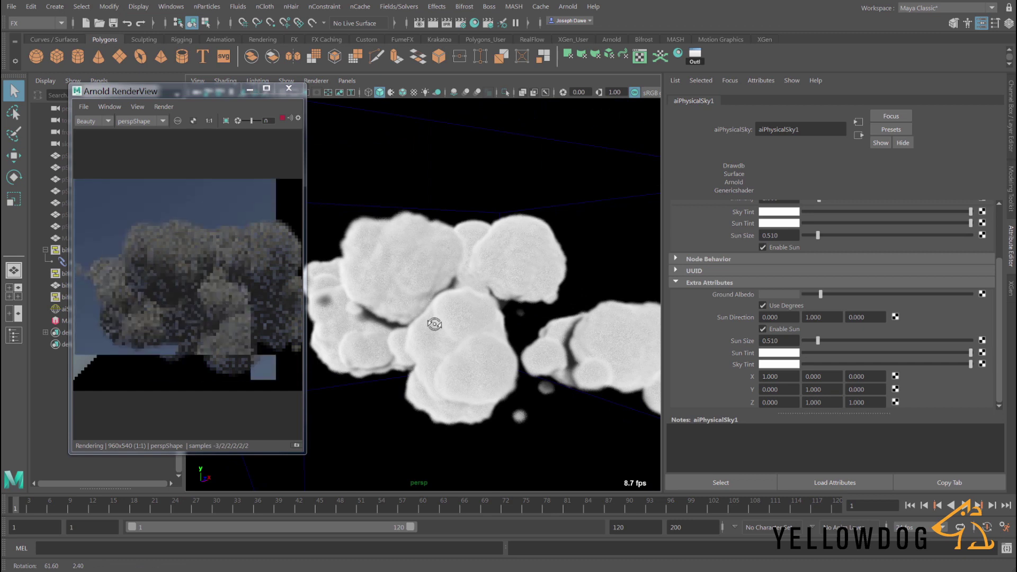
pyautogui.keyDown('alt'); pyautogui.moveTo(451, 333); pyautogui.dragTo(494, 329); pyautogui.keyUp('alt')
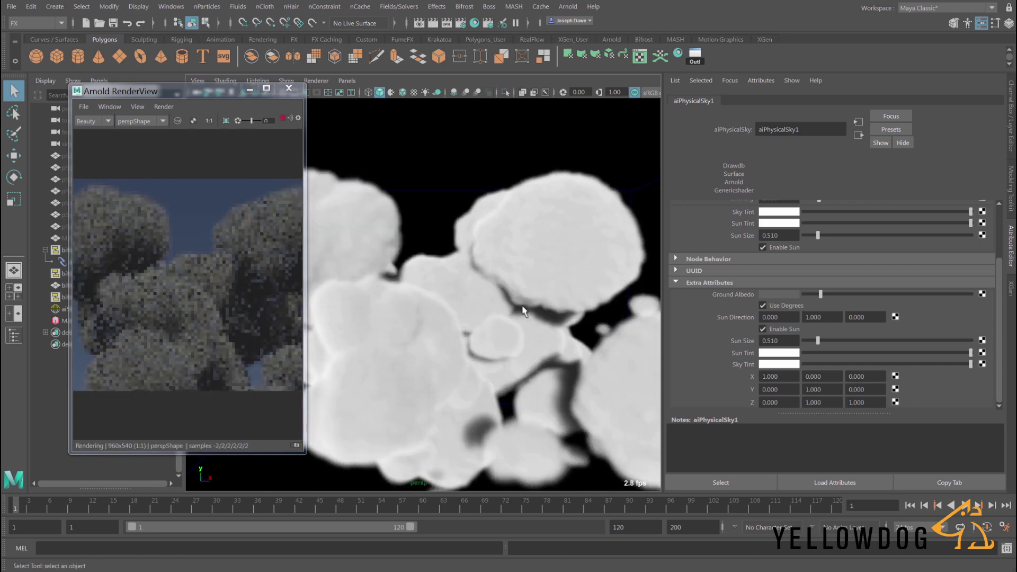
pyautogui.moveTo(303, 235); pyautogui.dragTo(456, 233)
pyautogui.moveTo(335, 91); pyautogui.dragTo(452, 114)
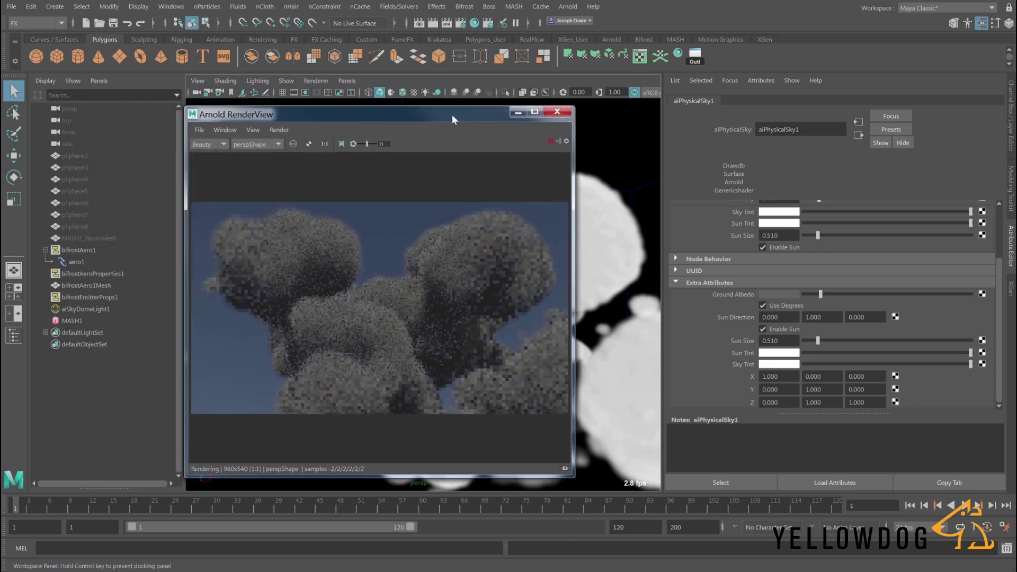
# In aero1's material, set Emission to a near-black color with intensity 1.663, and Absorption to a darker gray with intensity 2.052
pyautogui.click(74, 262)
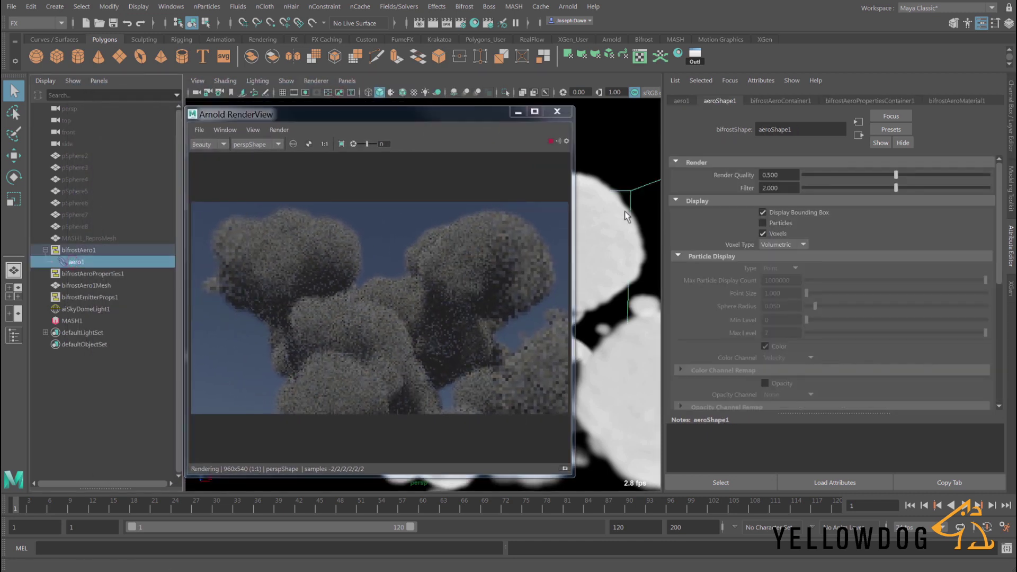
pyautogui.scroll(-3, 842, 103)
pyautogui.click(945, 100)
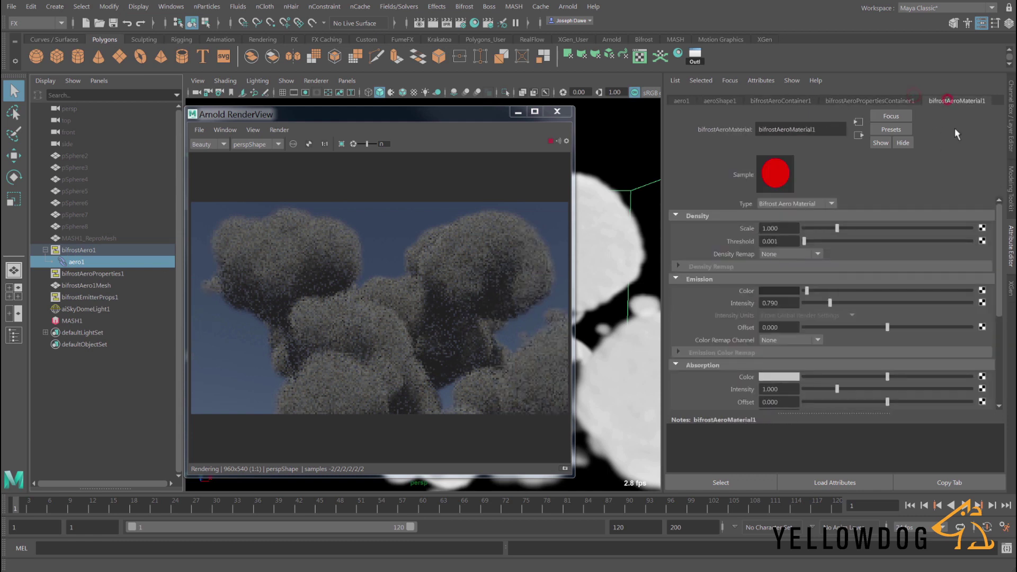
pyautogui.moveTo(807, 291)
pyautogui.mouseDown()
pyautogui.moveTo(859, 304)
pyautogui.moveTo(804, 291)
pyautogui.mouseUp()
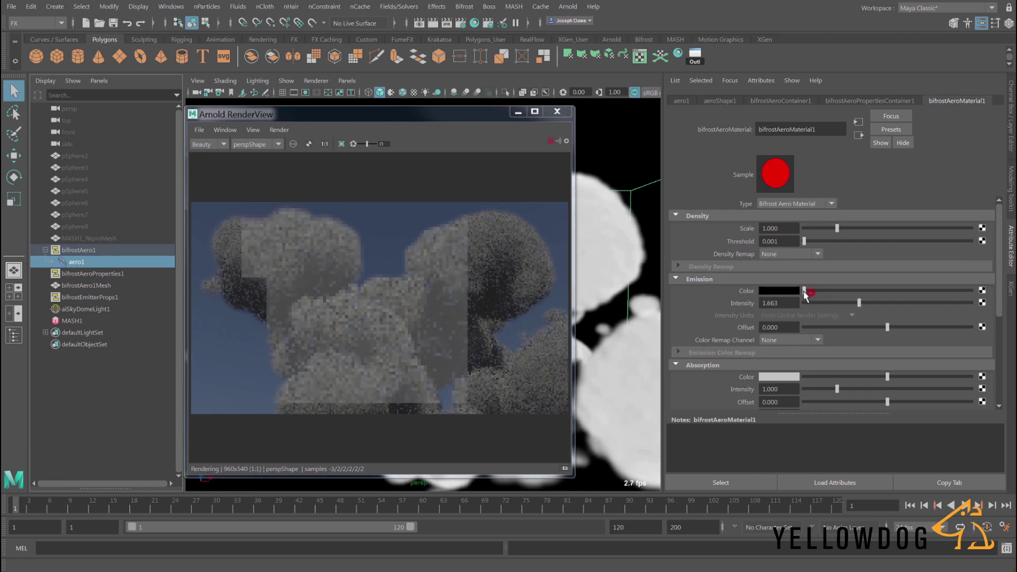
pyautogui.click(805, 291)
pyautogui.scroll(-2, 725, 342)
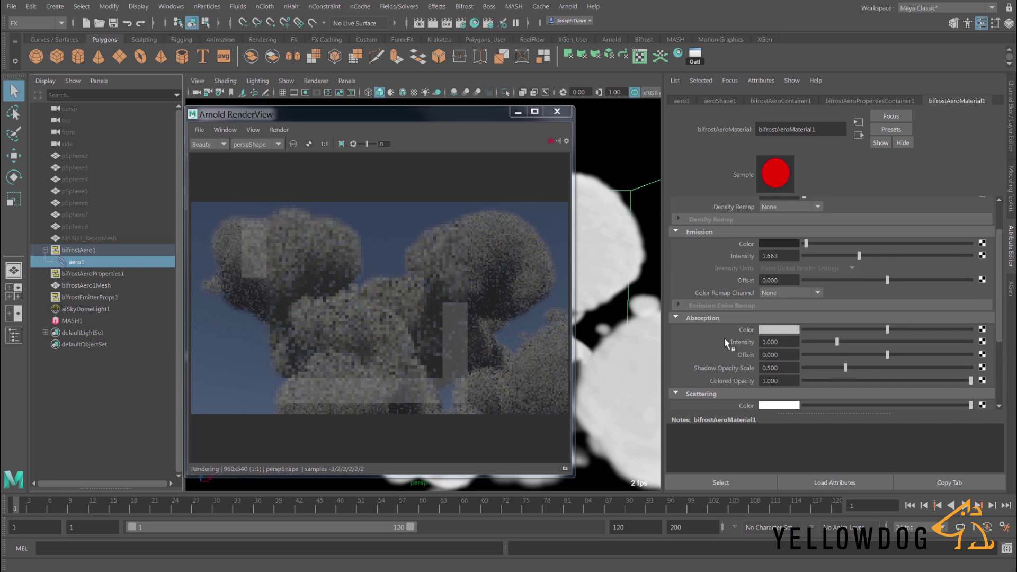
pyautogui.moveTo(837, 342)
pyautogui.mouseDown()
pyautogui.moveTo(872, 341)
pyautogui.moveTo(829, 329)
pyautogui.mouseUp()
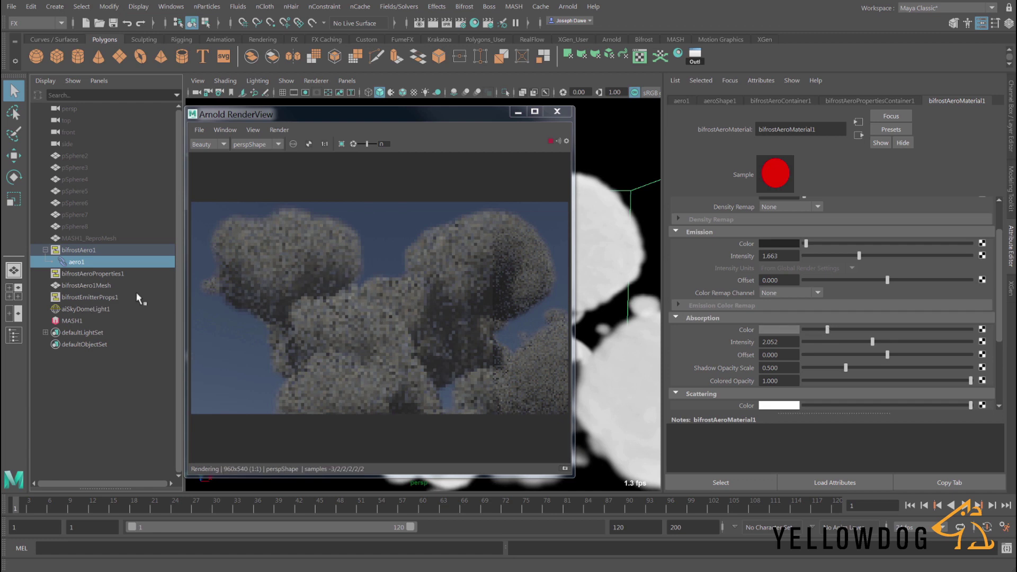
# Raise the intensity of aiSkyDomeLight1 to 2.123
pyautogui.click(79, 310)
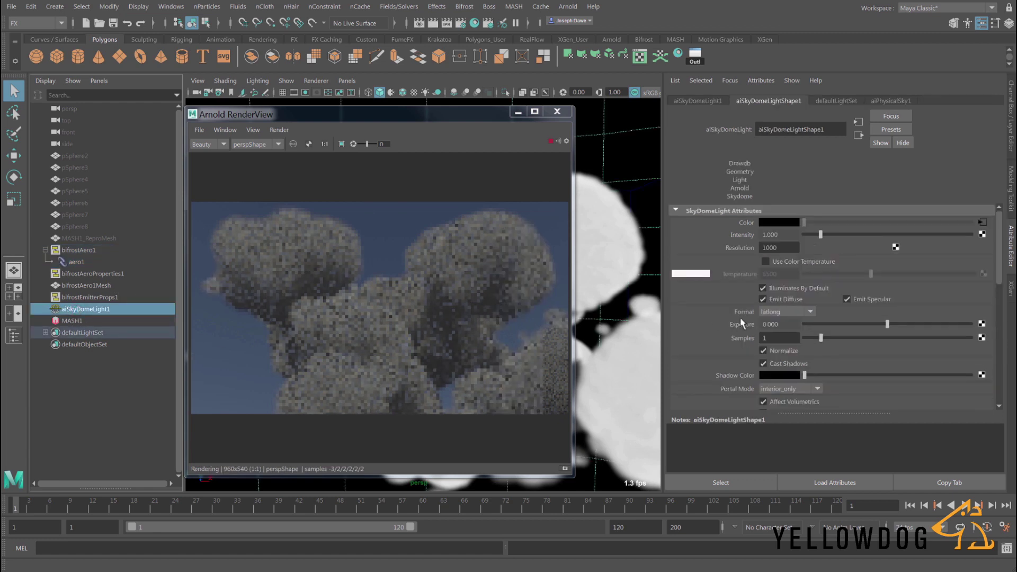
pyautogui.moveTo(838, 236); pyautogui.dragTo(840, 236)
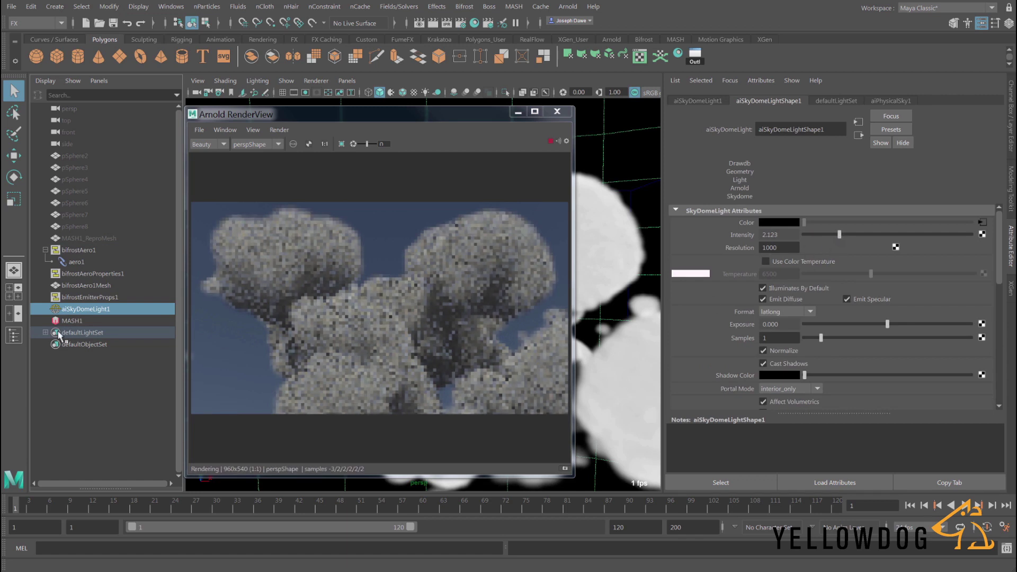
# Raise the Scattering intensity of aero1's bifrostAeroMaterial1 to 2.276
pyautogui.click(79, 261)
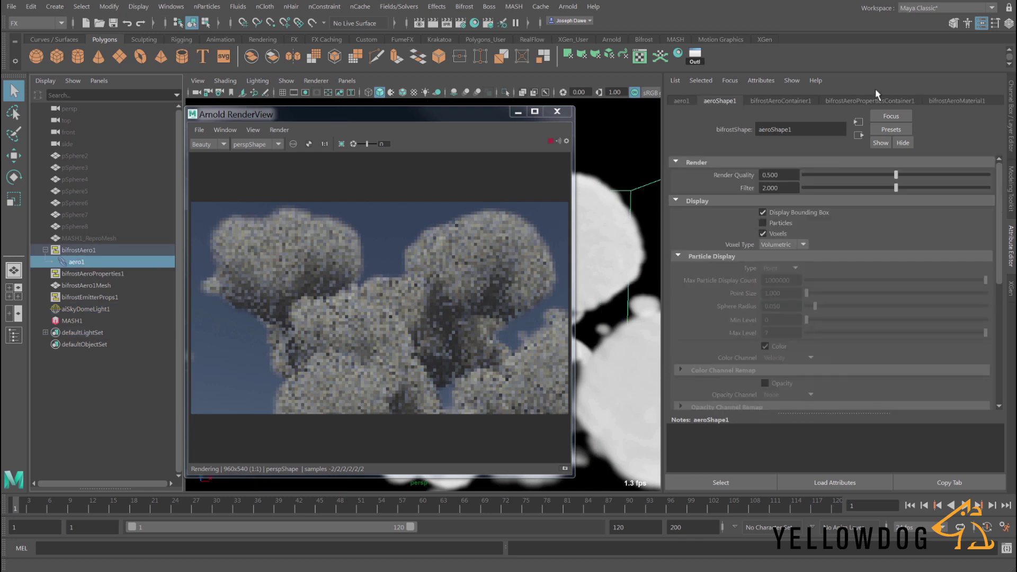
pyautogui.click(894, 101)
pyautogui.click(943, 102)
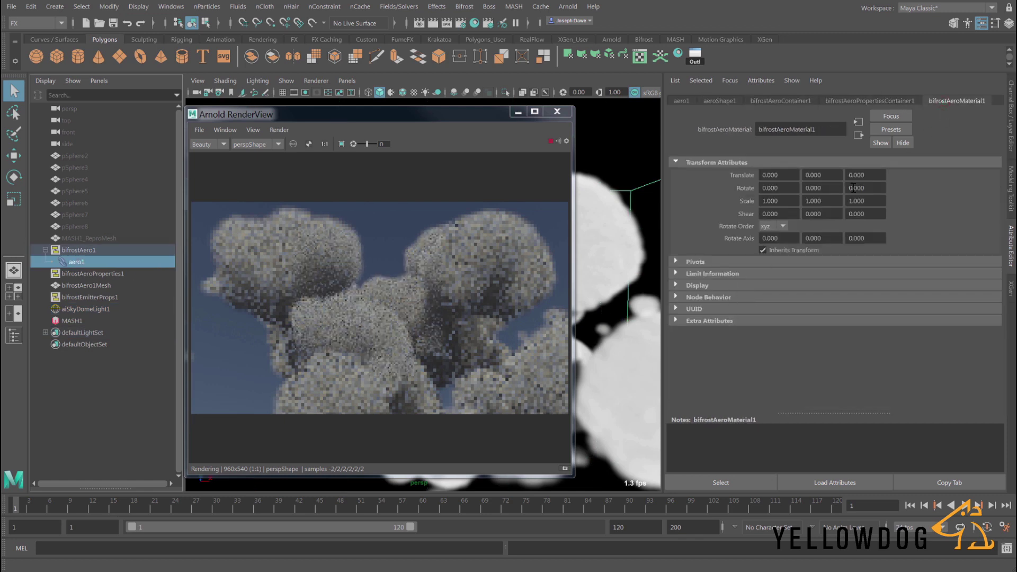
pyautogui.click(903, 100)
pyautogui.click(937, 101)
pyautogui.scroll(-3, 739, 284)
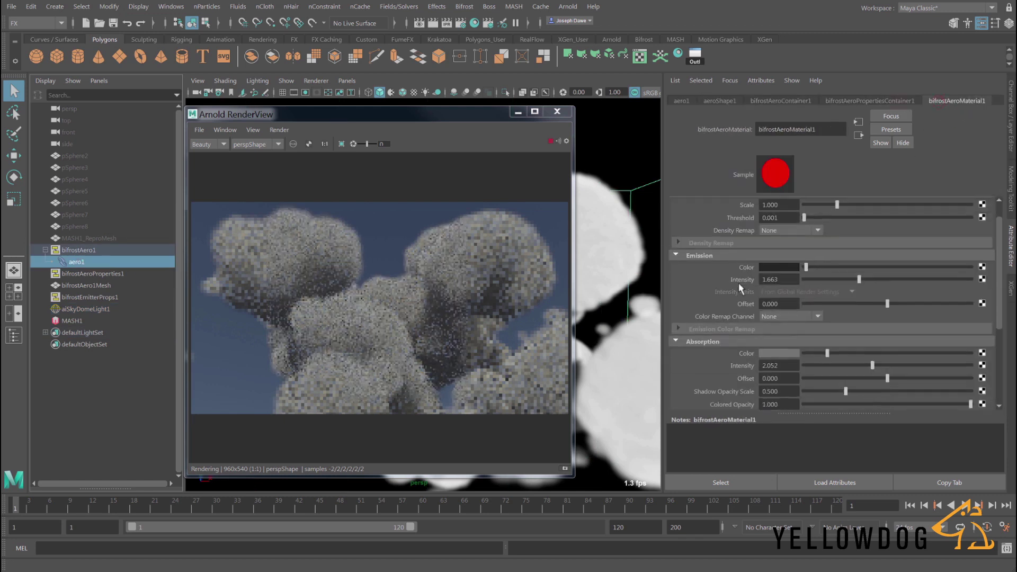
pyautogui.scroll(-3, 783, 341)
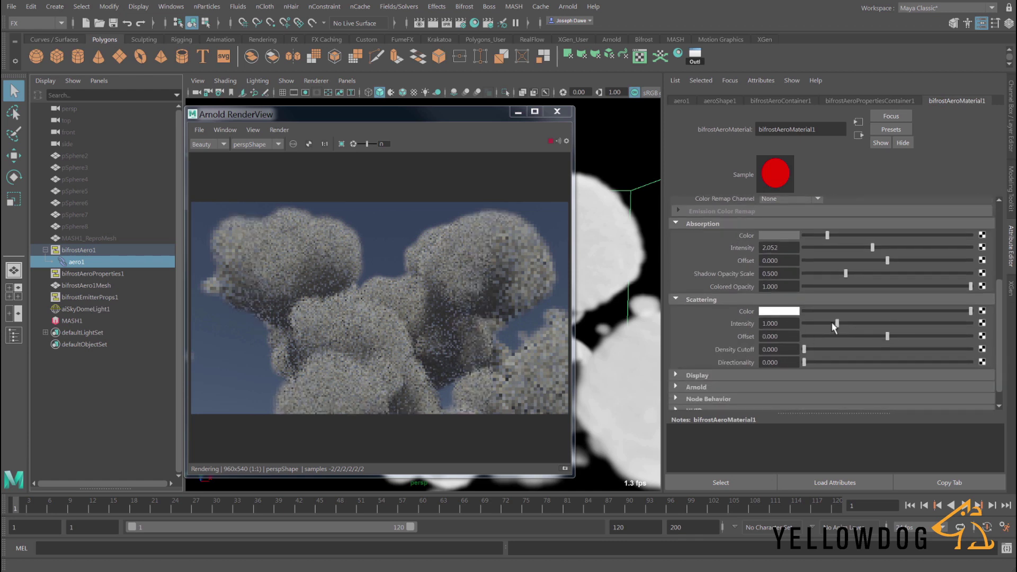
pyautogui.moveTo(852, 329); pyautogui.dragTo(873, 327)
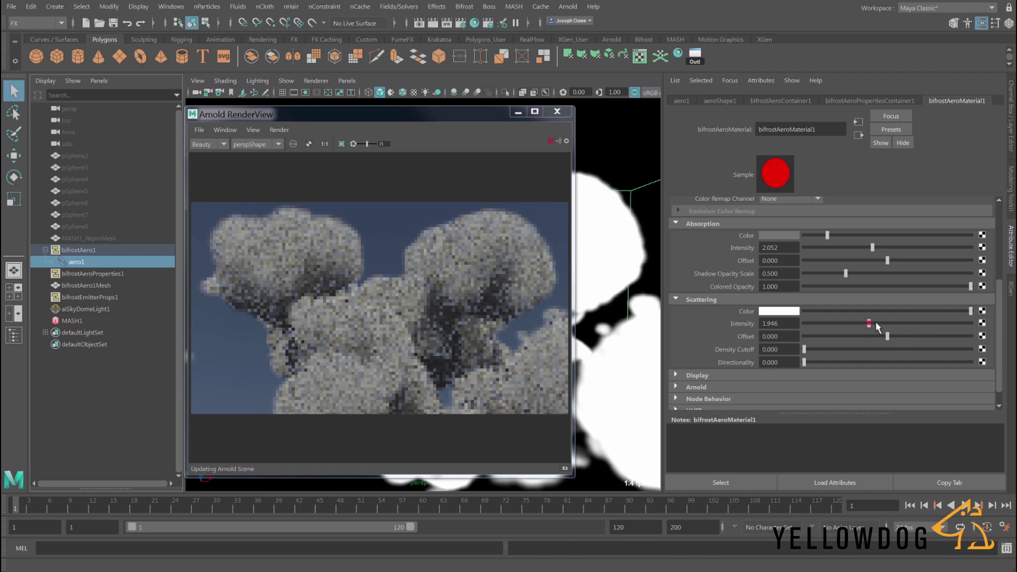
pyautogui.moveTo(876, 325); pyautogui.dragTo(880, 324)
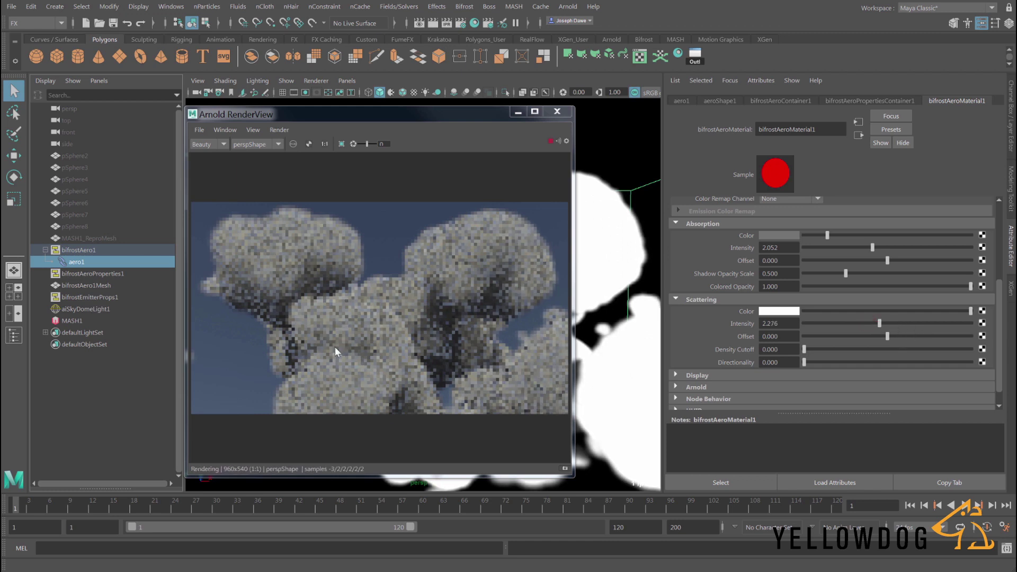
# Raise the Turbidity of aiPhysicalSky1 to 6.844 and darken its Sky Tint slightly to a light gray
pyautogui.click(79, 309)
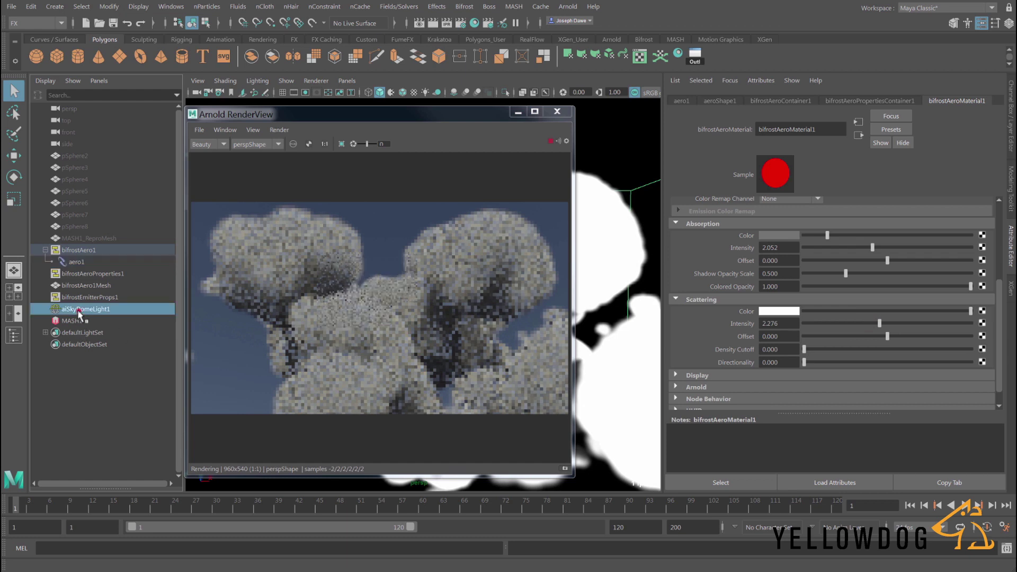
pyautogui.click(890, 102)
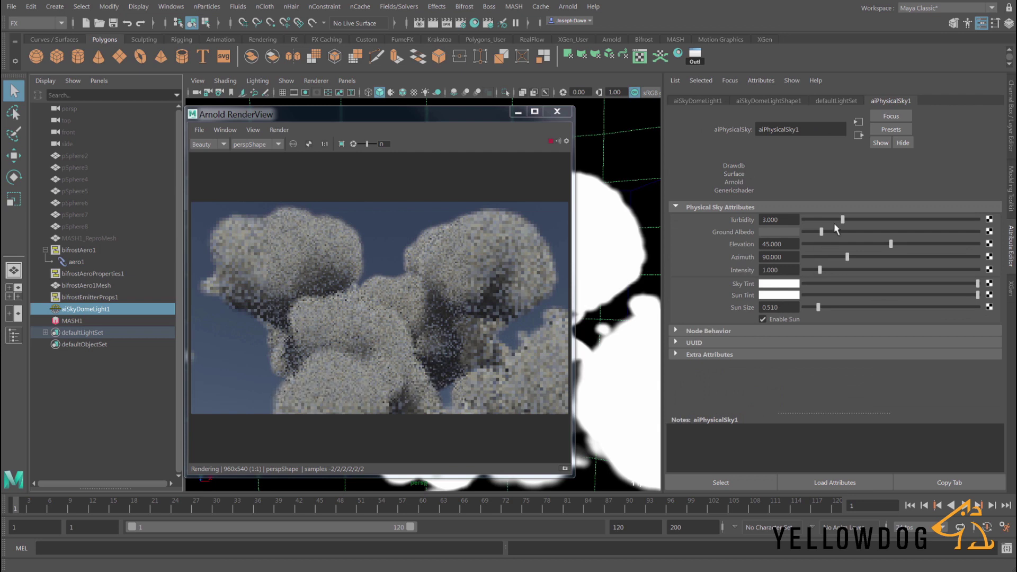
pyautogui.moveTo(842, 219); pyautogui.dragTo(849, 220)
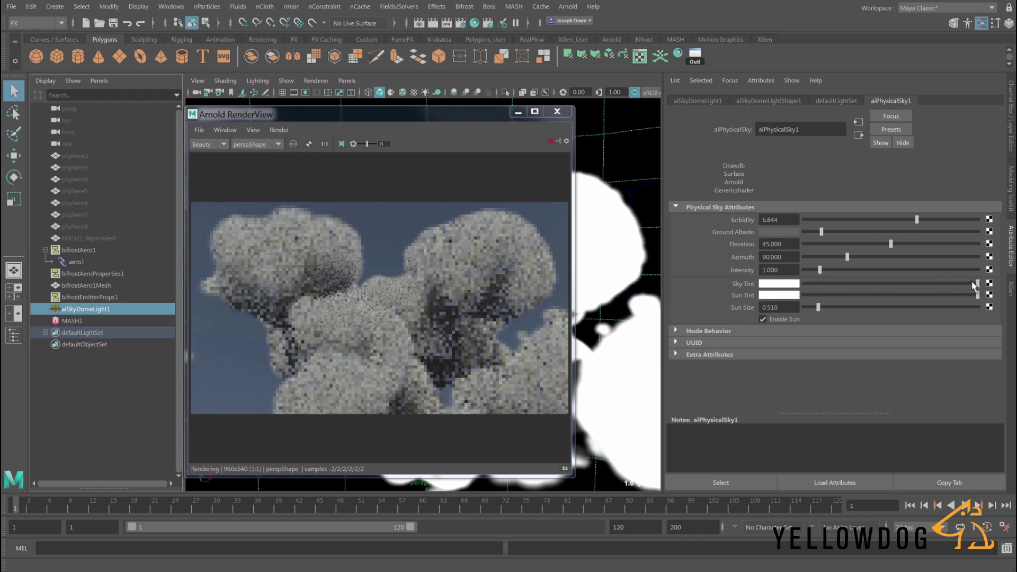
pyautogui.moveTo(959, 284); pyautogui.dragTo(951, 282)
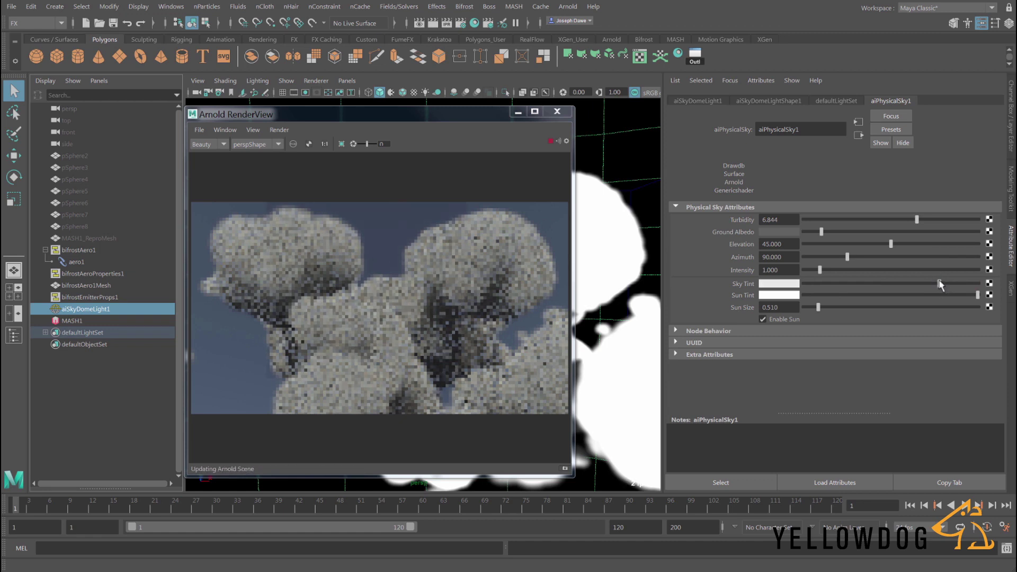
# Check the cloud from another angle in the live render and close the Arnold RenderView
pyautogui.moveTo(428, 117); pyautogui.dragTo(352, 103)
pyautogui.keyDown('alt'); pyautogui.moveTo(492, 270); pyautogui.dragTo(565, 289); pyautogui.keyUp('alt')
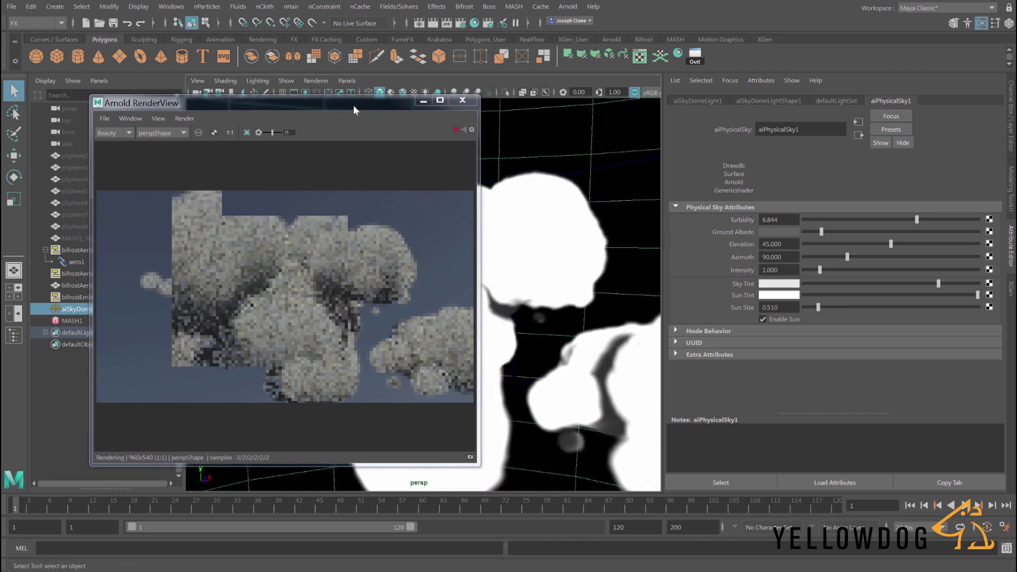
pyautogui.moveTo(354, 105); pyautogui.dragTo(469, 99)
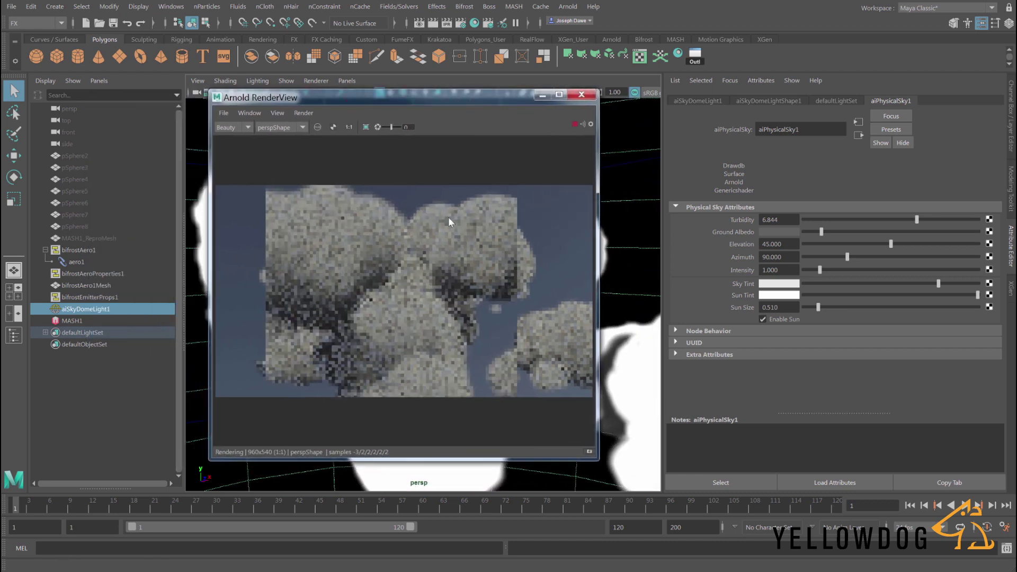
pyautogui.click(582, 96)
# Set the Master Voxel Size of bifrostAero1 to 0.25 and inspect the refined volume from several angles
pyautogui.click(74, 250)
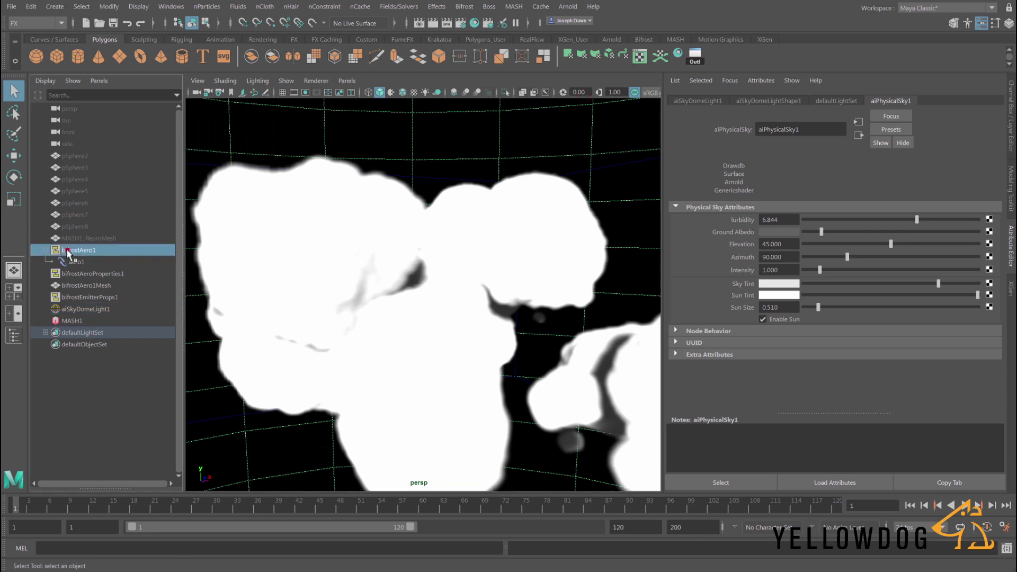
pyautogui.click(862, 101)
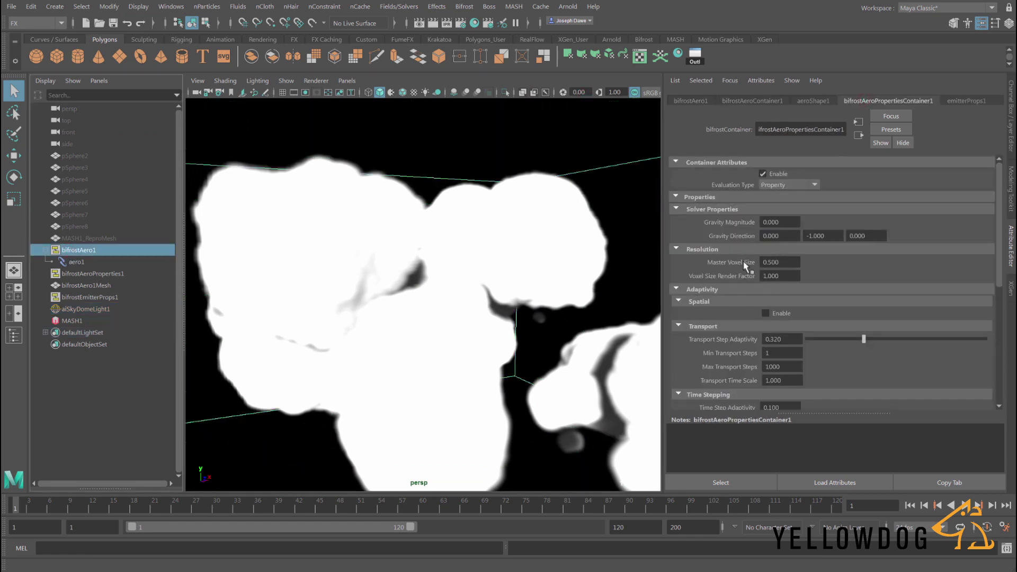
pyautogui.keyDown('alt'); pyautogui.moveTo(620, 280); pyautogui.dragTo(535, 292); pyautogui.keyUp('alt')
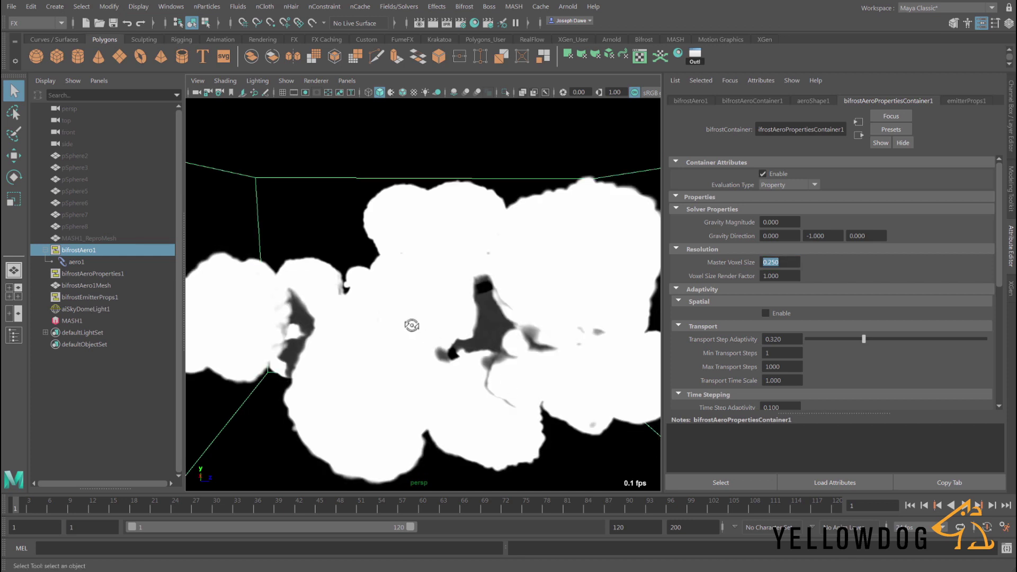
pyautogui.keyDown('alt'); pyautogui.moveTo(458, 321); pyautogui.dragTo(404, 347); pyautogui.keyUp('alt')
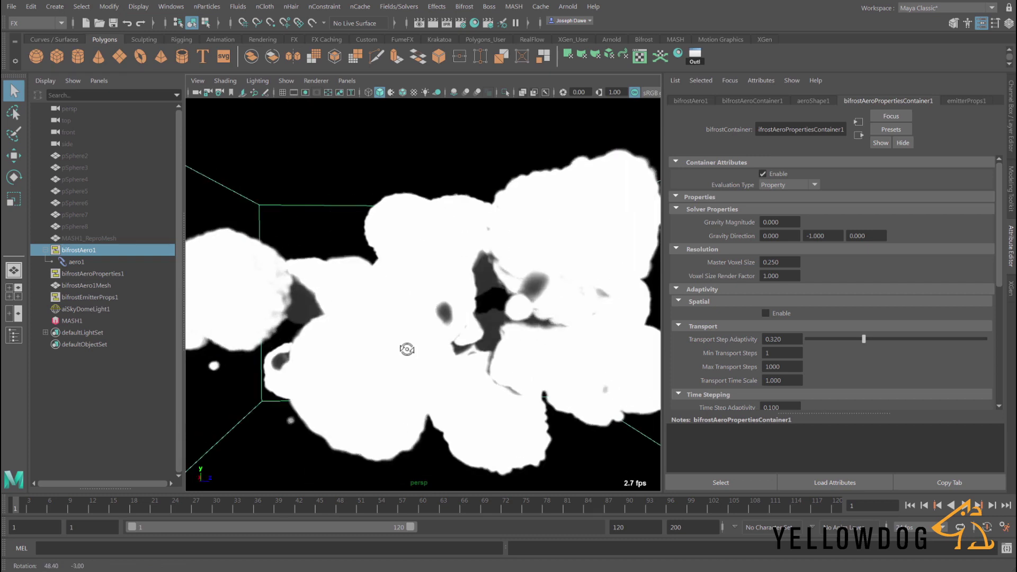
# Reopen the Arnold RenderView, place it beside the viewport, and render the refined cloud from a new angle
pyautogui.click(568, 7)
pyautogui.click(594, 36)
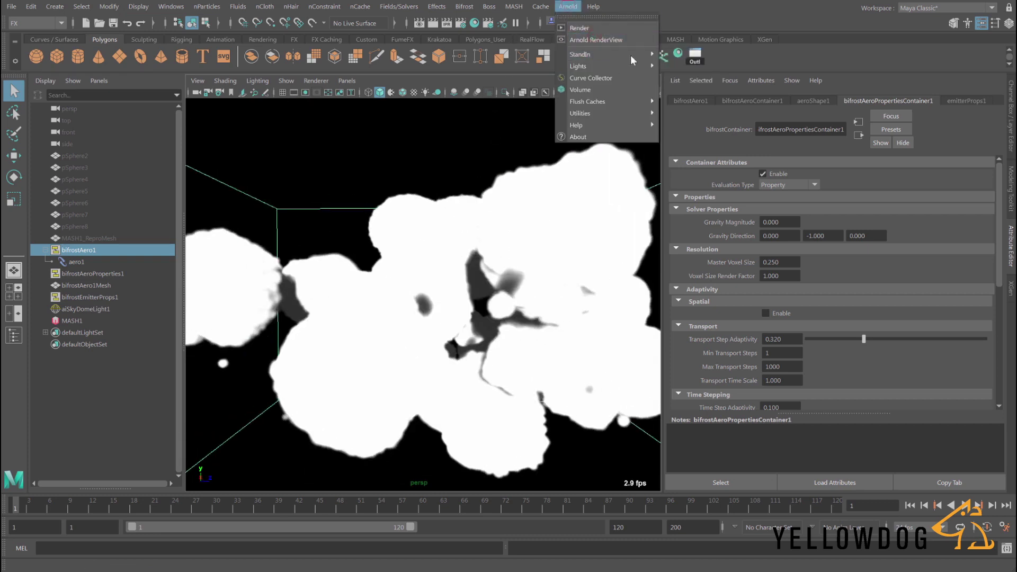
pyautogui.click(294, 113)
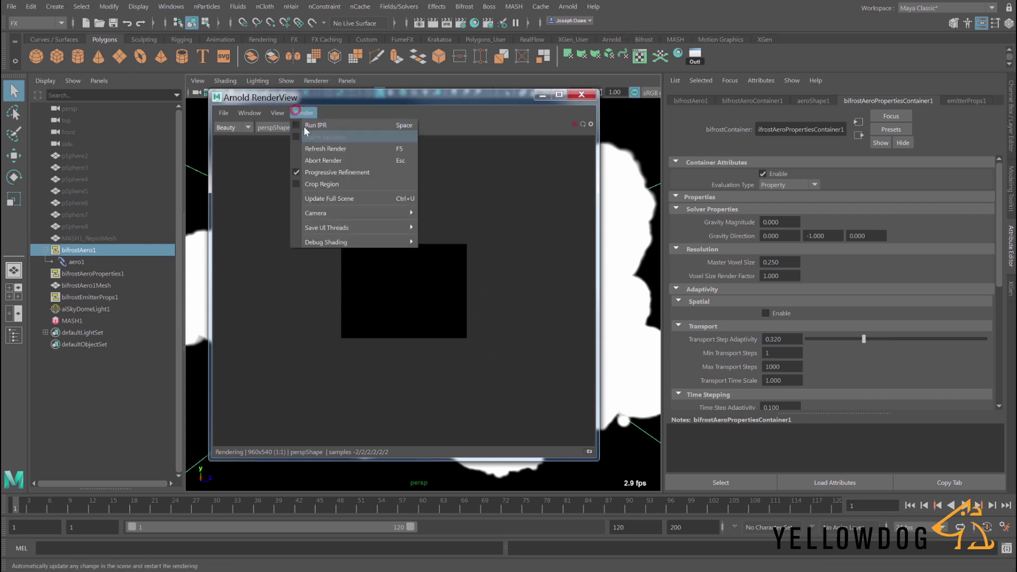
pyautogui.click(389, 100)
pyautogui.moveTo(391, 99); pyautogui.dragTo(240, 91)
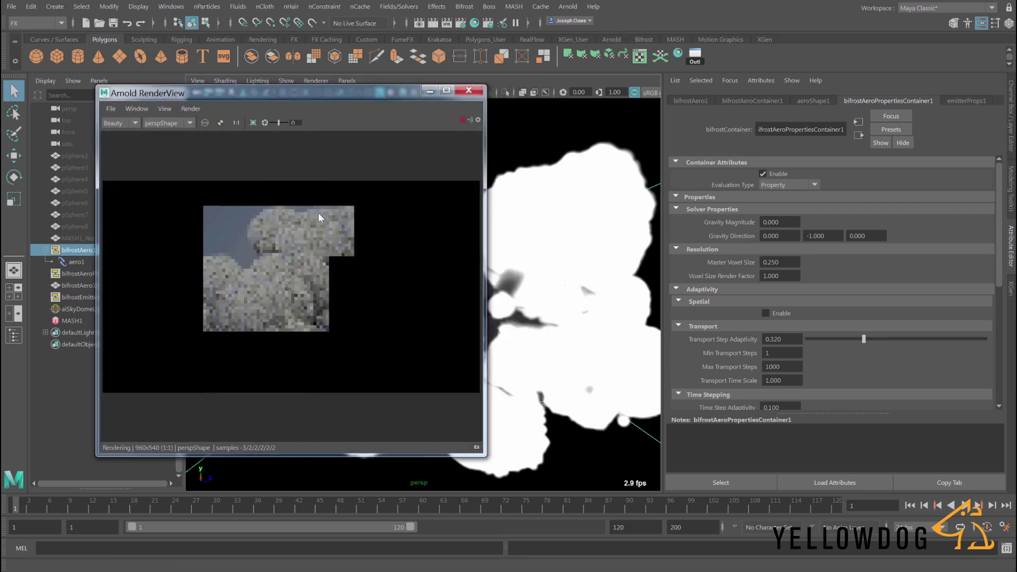
pyautogui.moveTo(363, 95); pyautogui.dragTo(345, 93)
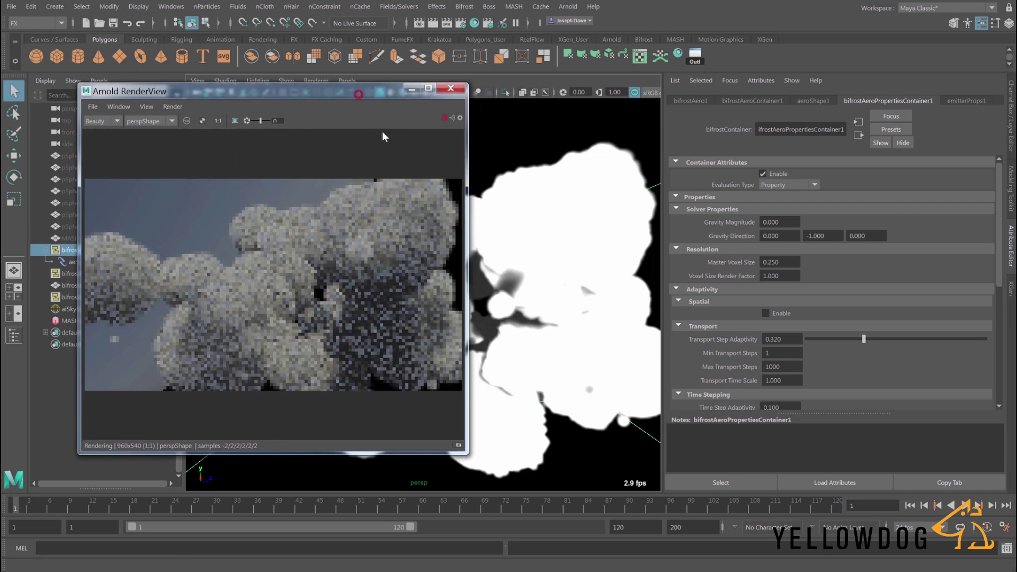
pyautogui.keyDown('alt'); pyautogui.moveTo(551, 293); pyautogui.dragTo(564, 296); pyautogui.keyUp('alt')
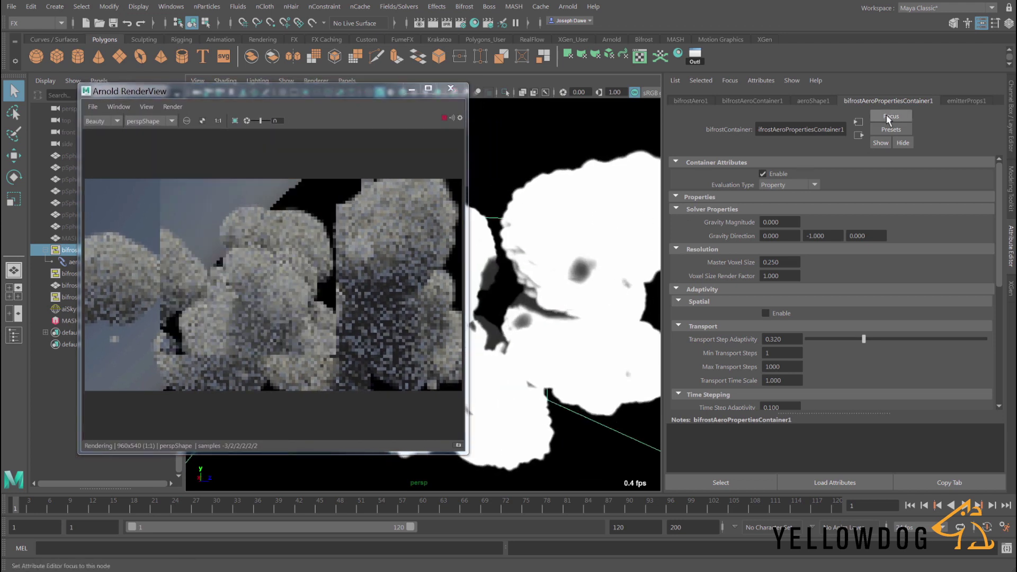
# Reframe the cloud closer and raise the physical sky's Intensity to 1.533
pyautogui.click(966, 100)
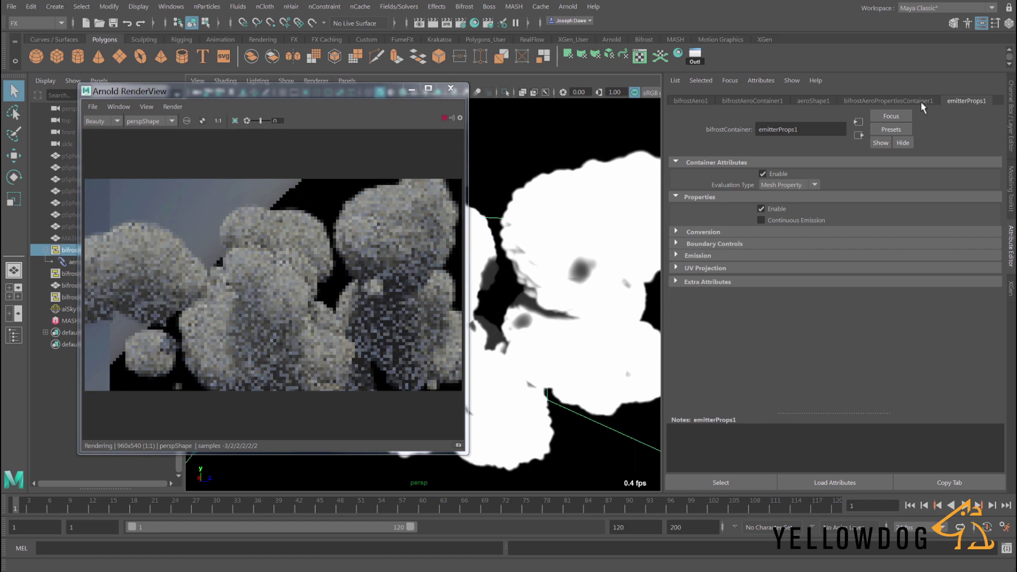
pyautogui.click(68, 262)
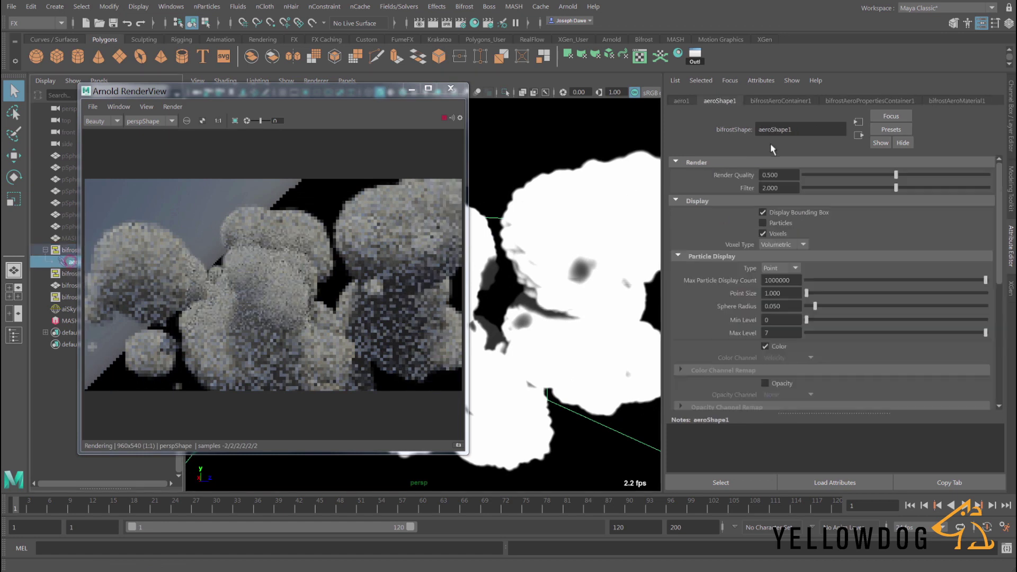
pyautogui.click(876, 100)
pyautogui.click(935, 102)
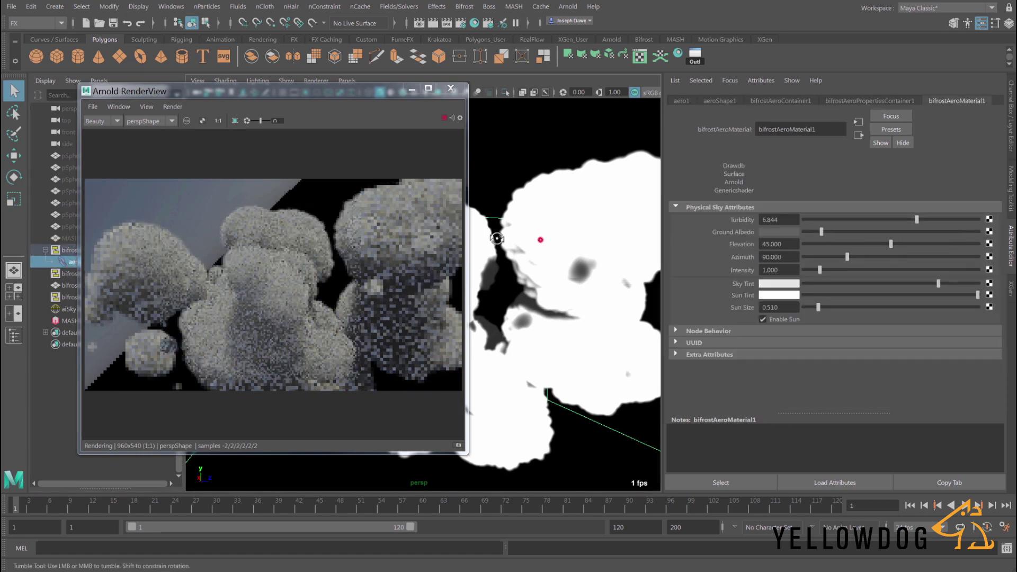
pyautogui.moveTo(497, 238); pyautogui.dragTo(477, 238)
pyautogui.keyDown('alt'); pyautogui.moveTo(447, 240); pyautogui.dragTo(418, 251); pyautogui.keyUp('alt')
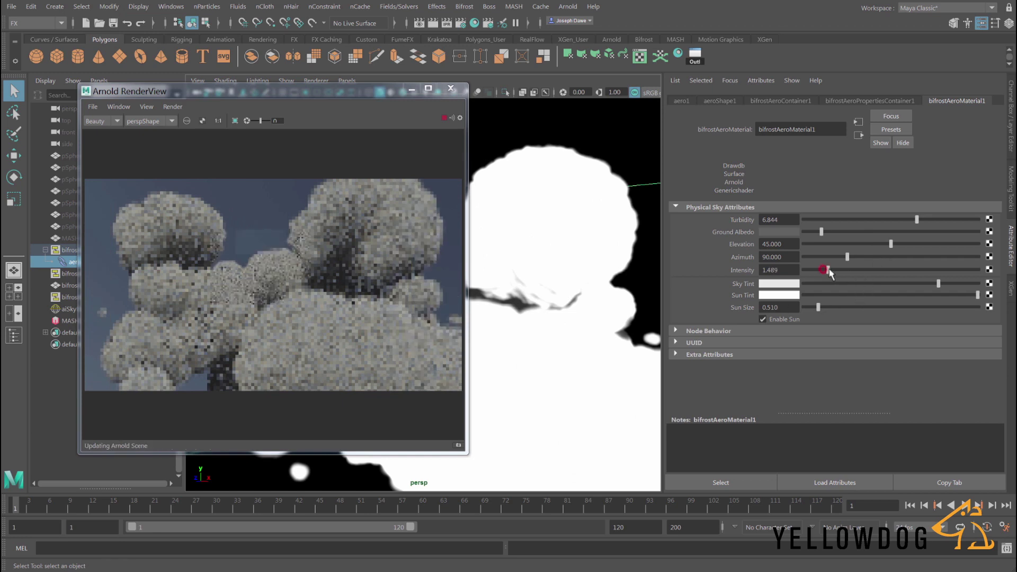
pyautogui.moveTo(825, 274); pyautogui.dragTo(829, 274)
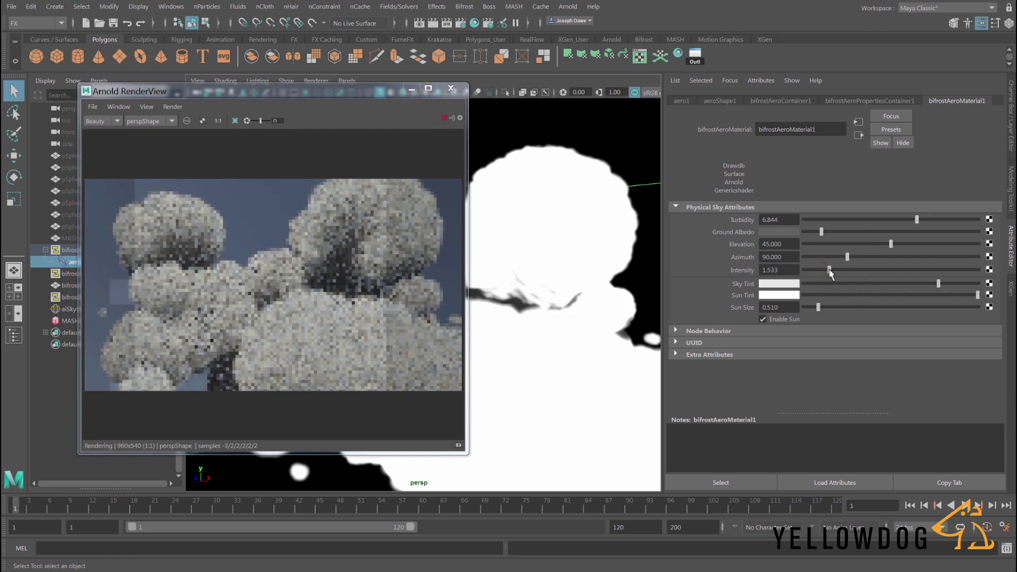